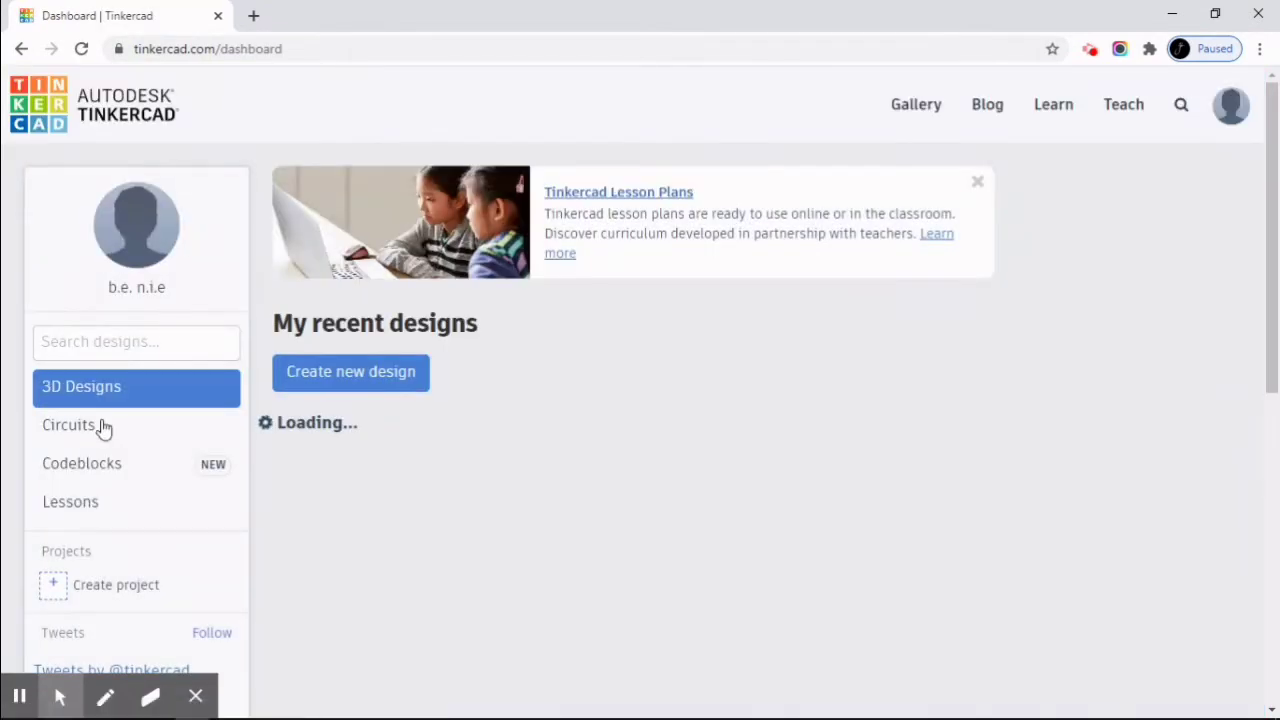
Create a new circuit and place a single small breadboard in the workspace, deleting the duplicate.
{"action": "left_click", "coordinate": [100, 430]}
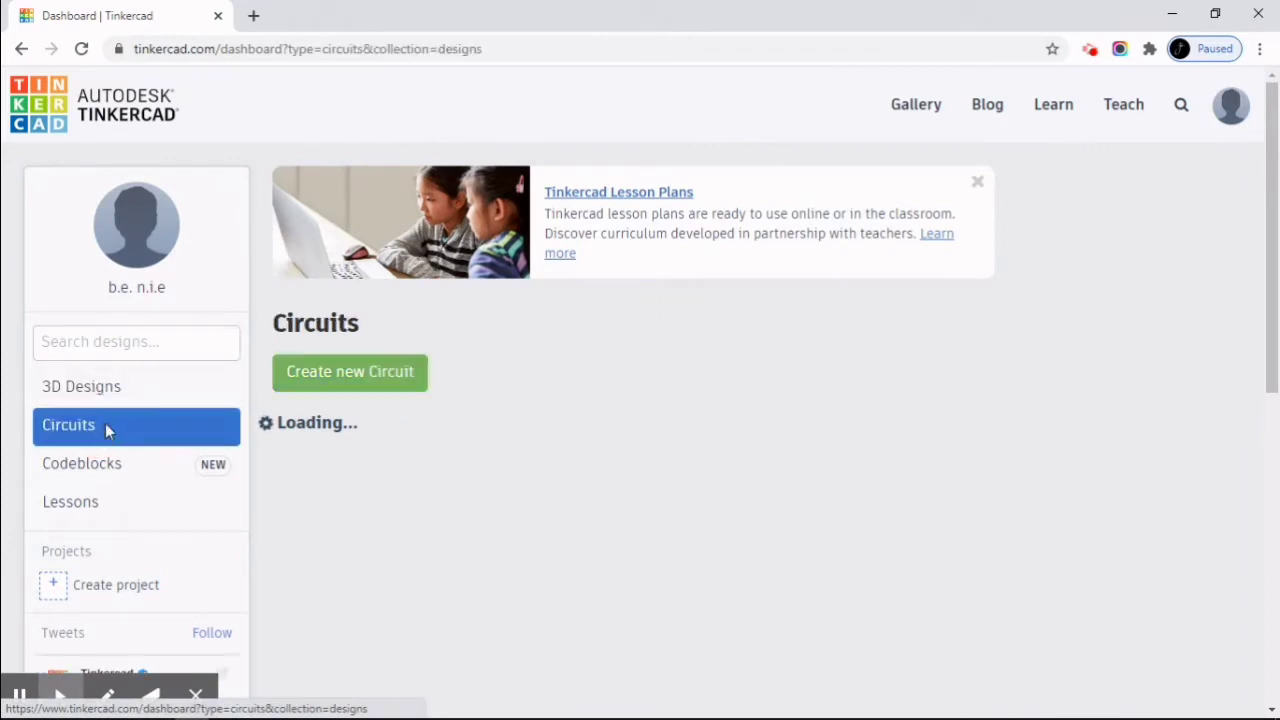
{"action": "left_click", "coordinate": [320, 373]}
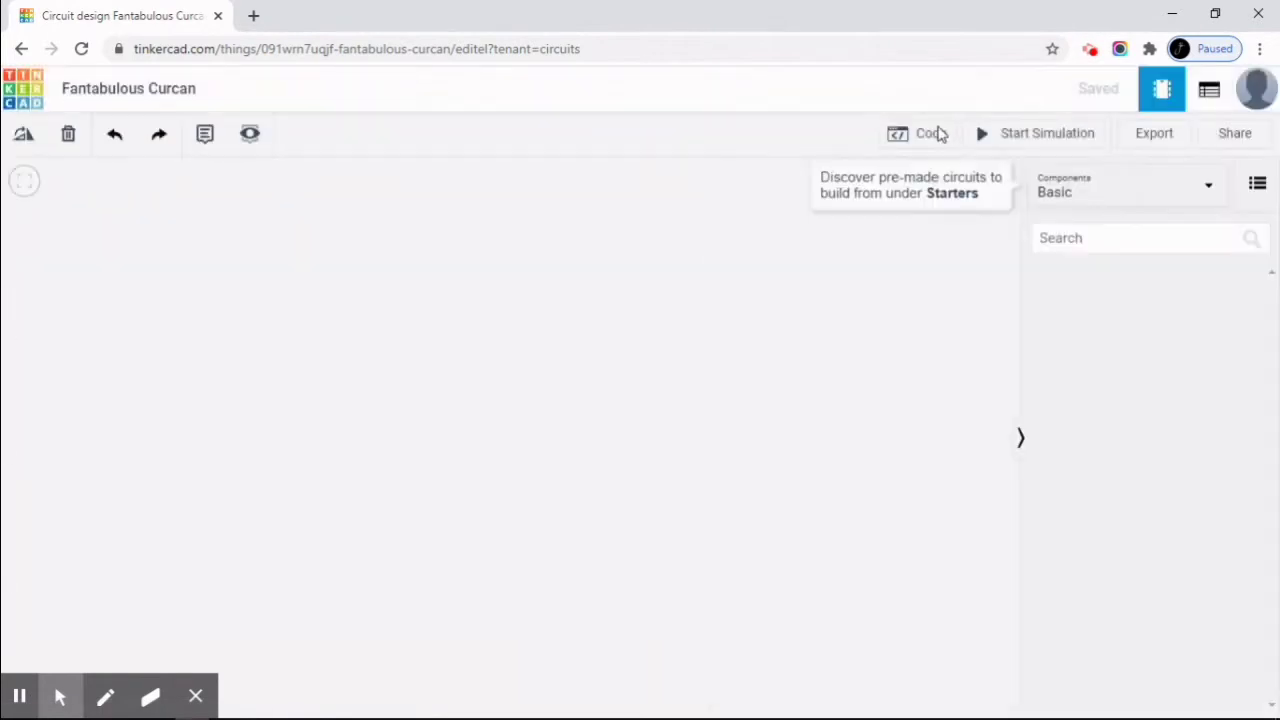
{"action": "left_click", "coordinate": [1054, 239]}
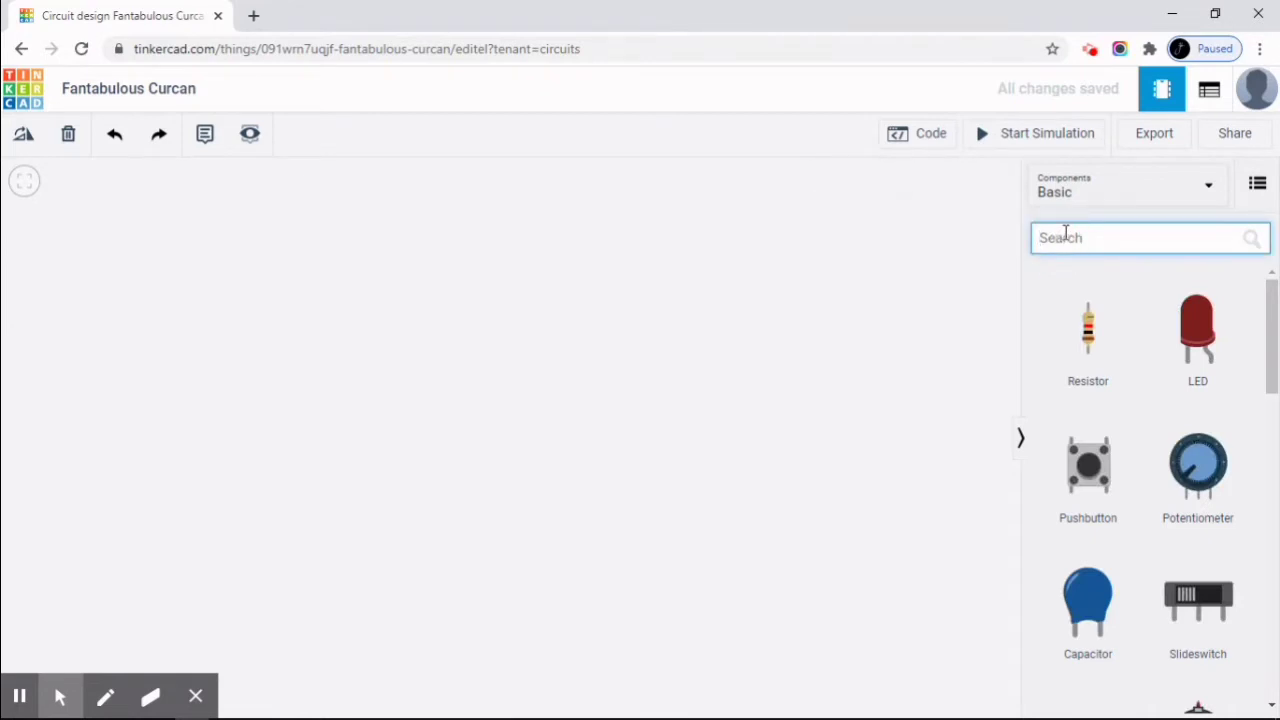
{"action": "type", "text": "Bread"}
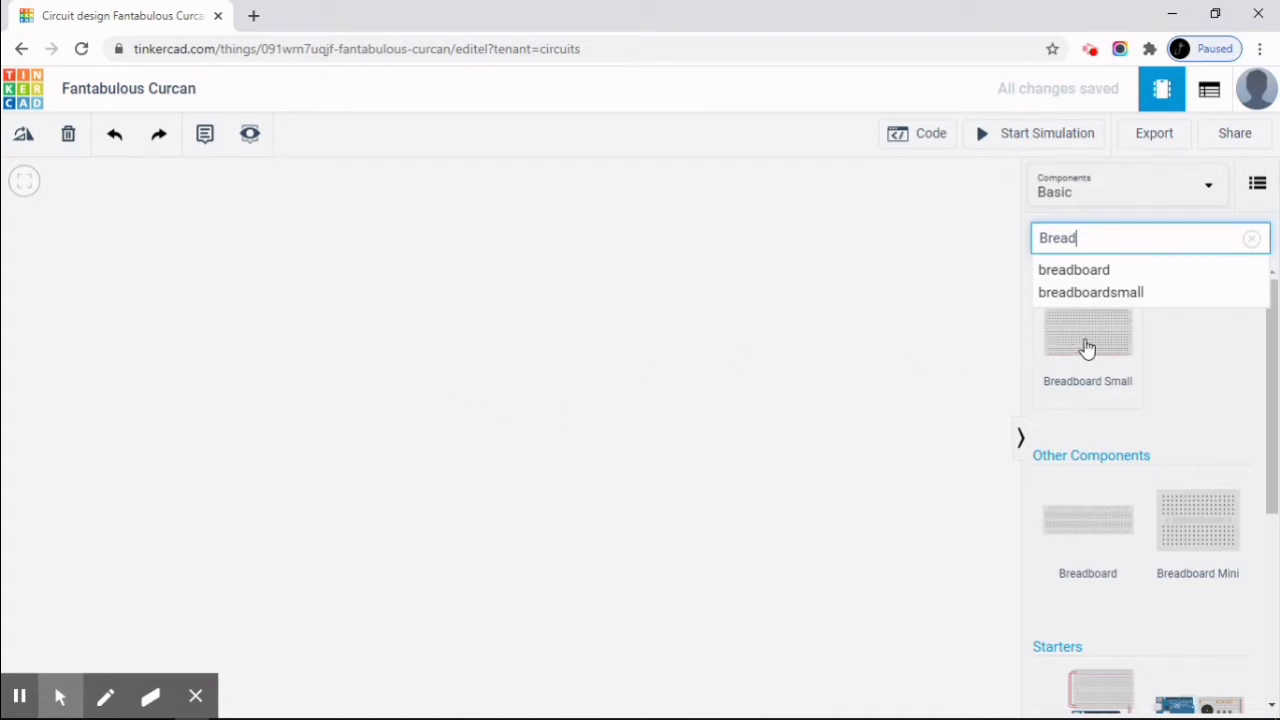
{"action": "left_click", "coordinate": [477, 398]}
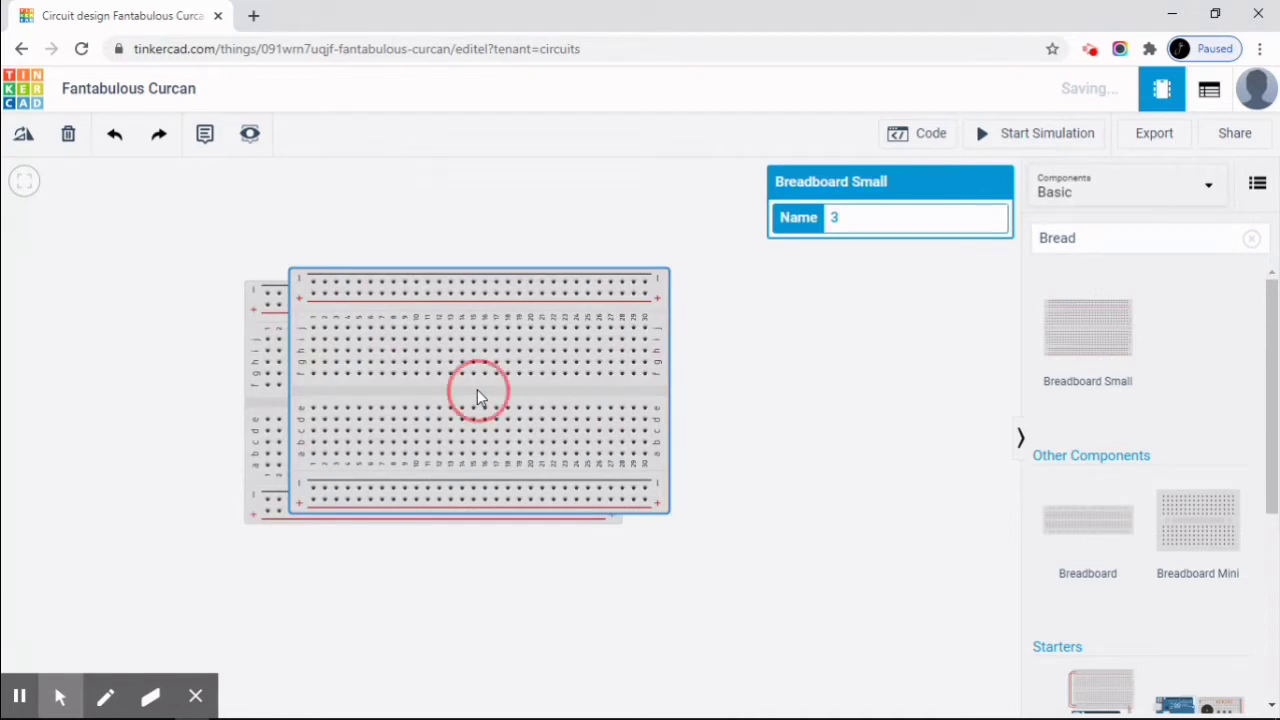
{"action": "key", "text": "Delete"}
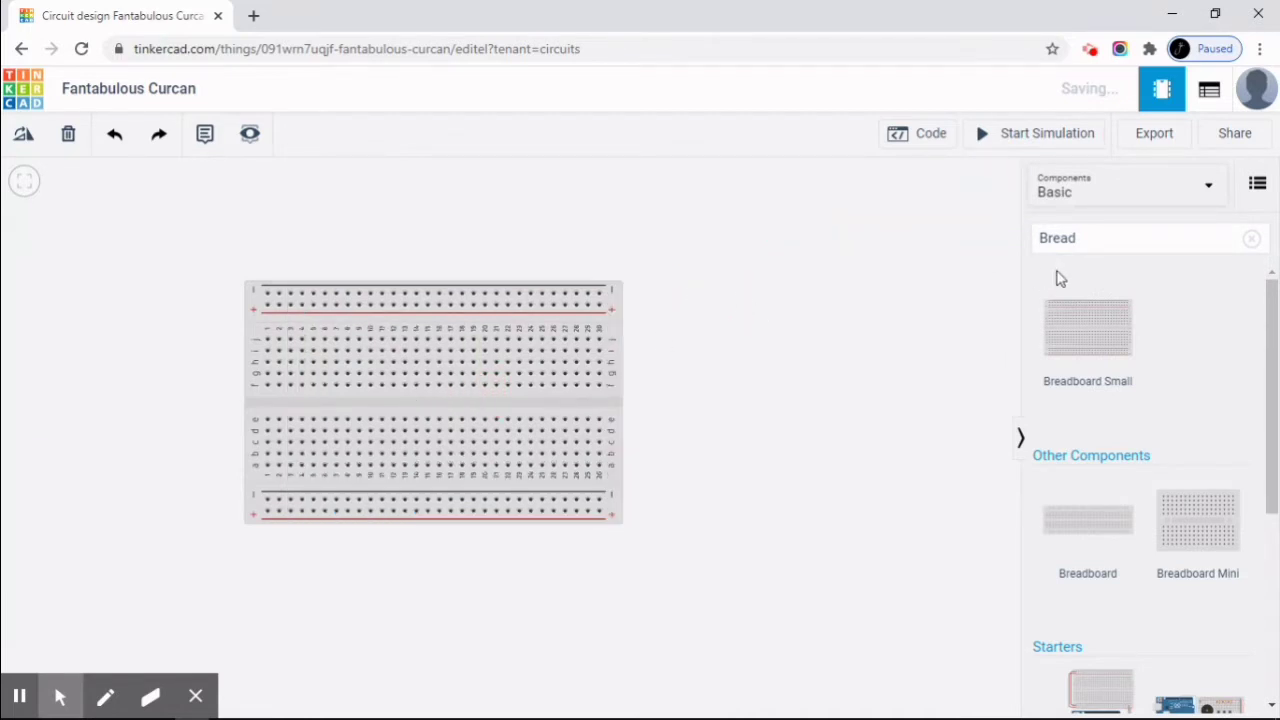
Search the components for "Instrument" and place a power supply to the left of the breadboard.
{"action": "left_click", "coordinate": [1062, 237]}
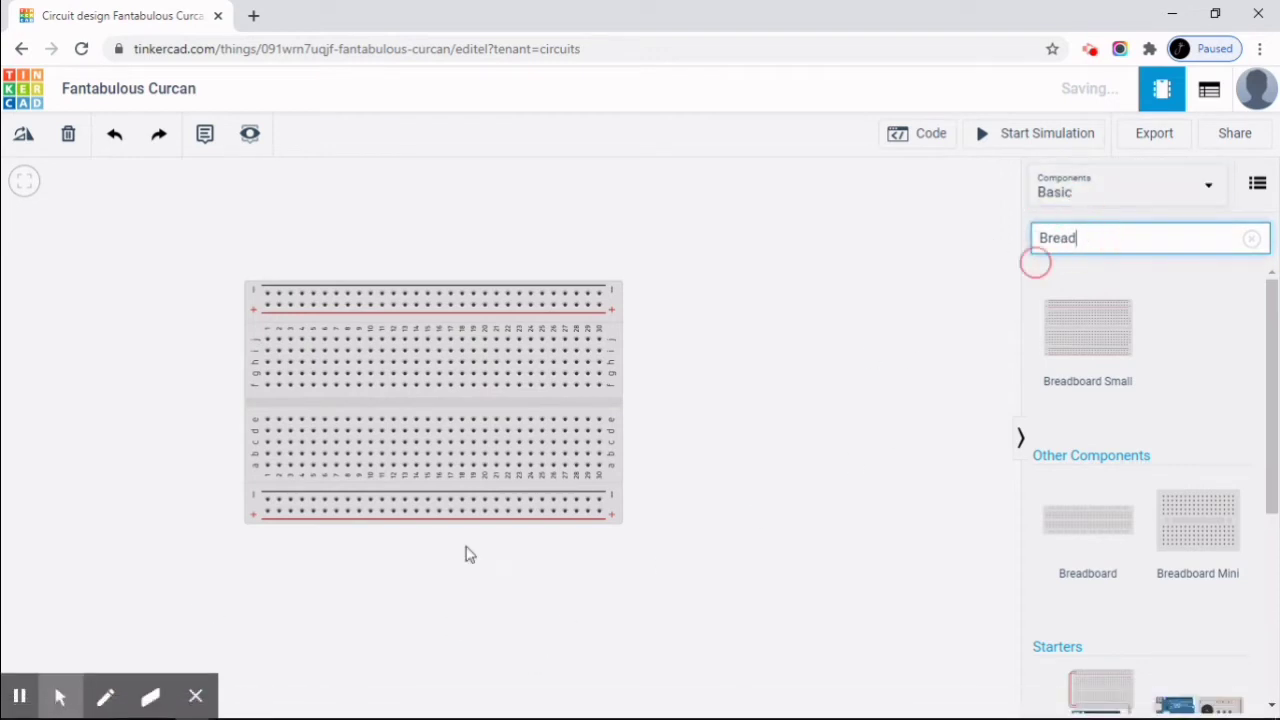
{"action": "key", "text": "BackSpace"}
{"action": "key", "text": "BackSpace"}
{"action": "key", "text": "BackSpace"}
{"action": "key", "text": "BackSpace"}
{"action": "key", "text": "BackSpace"}
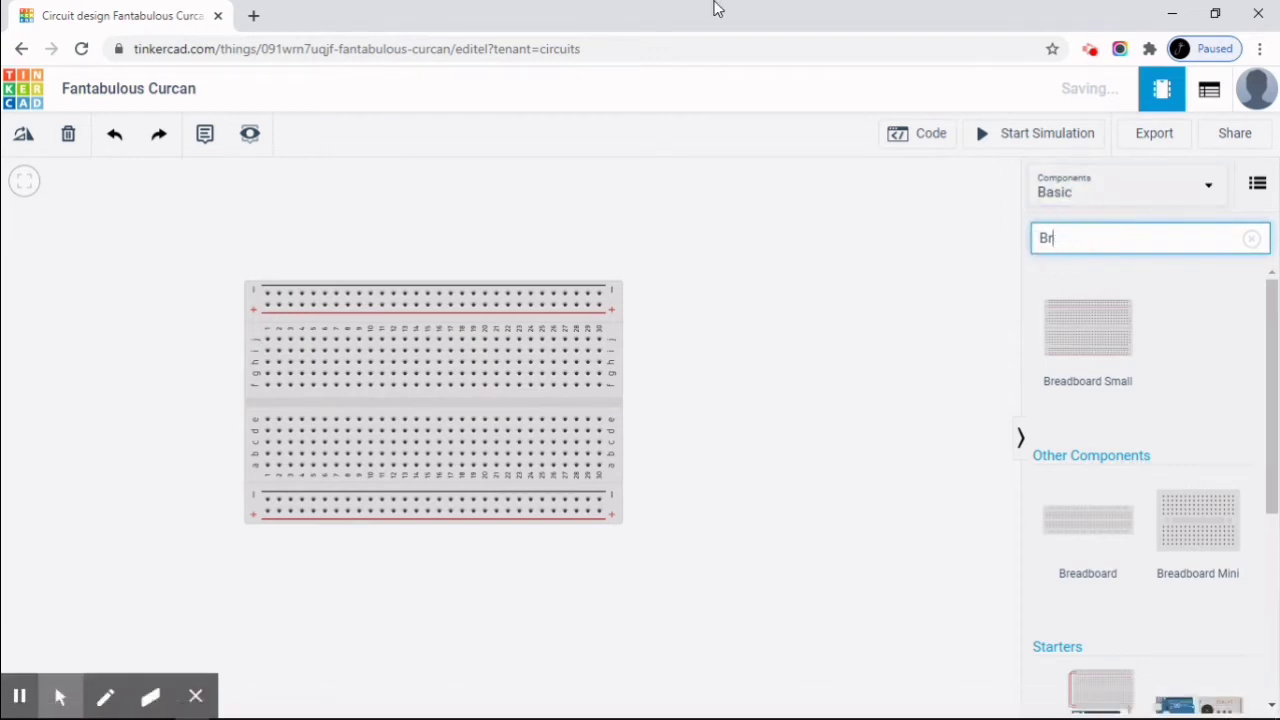
{"action": "type", "text": "In"}
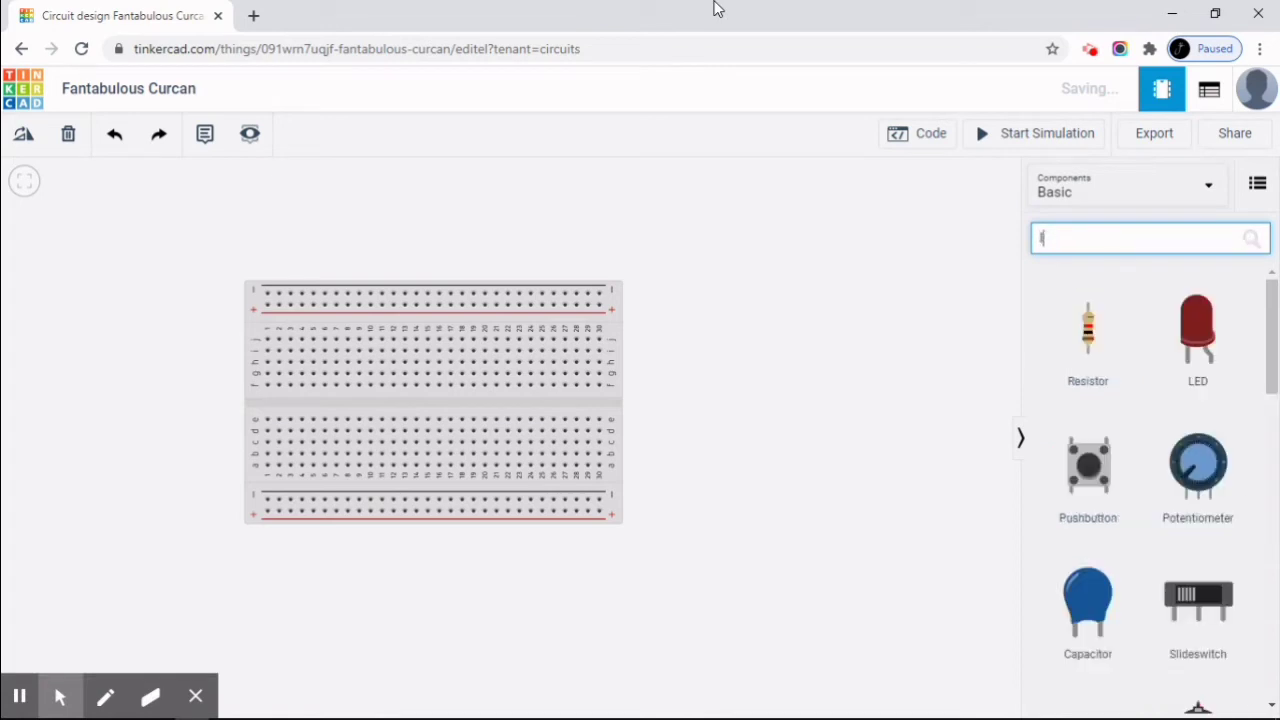
{"action": "type", "text": "struments"}
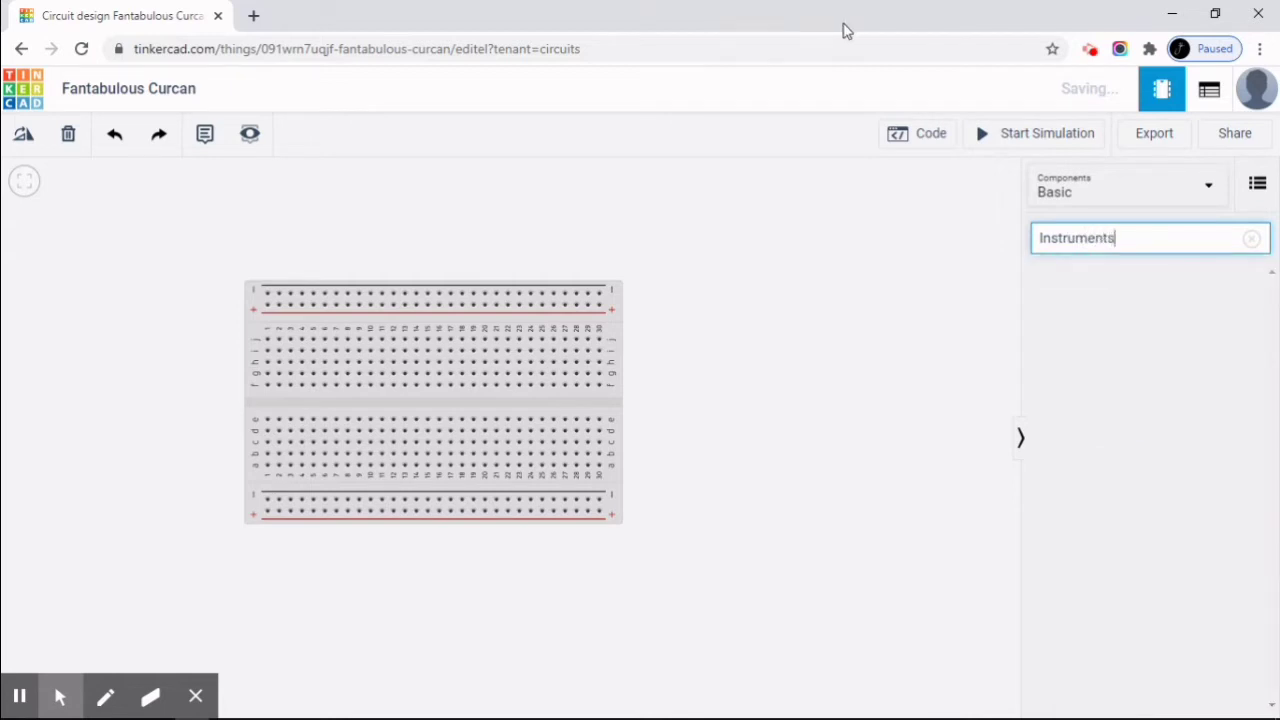
{"action": "key", "text": "BackSpace"}
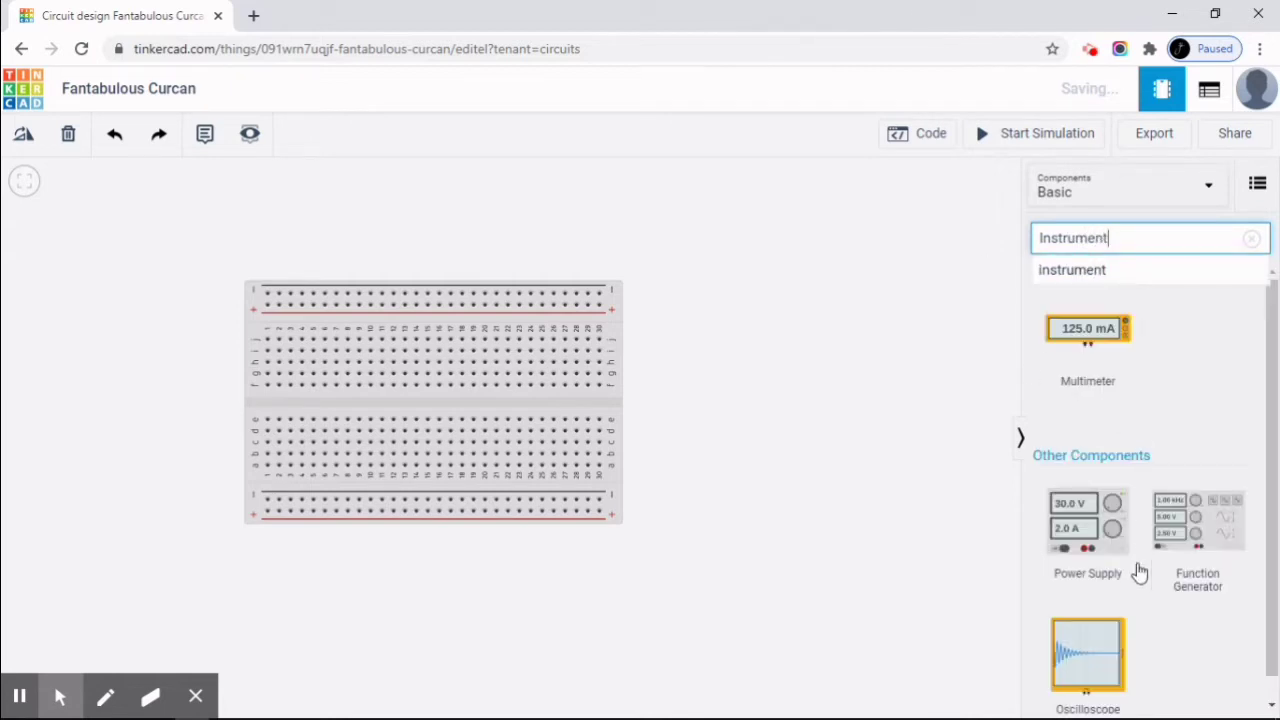
{"action": "left_click_drag", "start_coordinate": [1095, 512], "coordinate": [114, 351]}
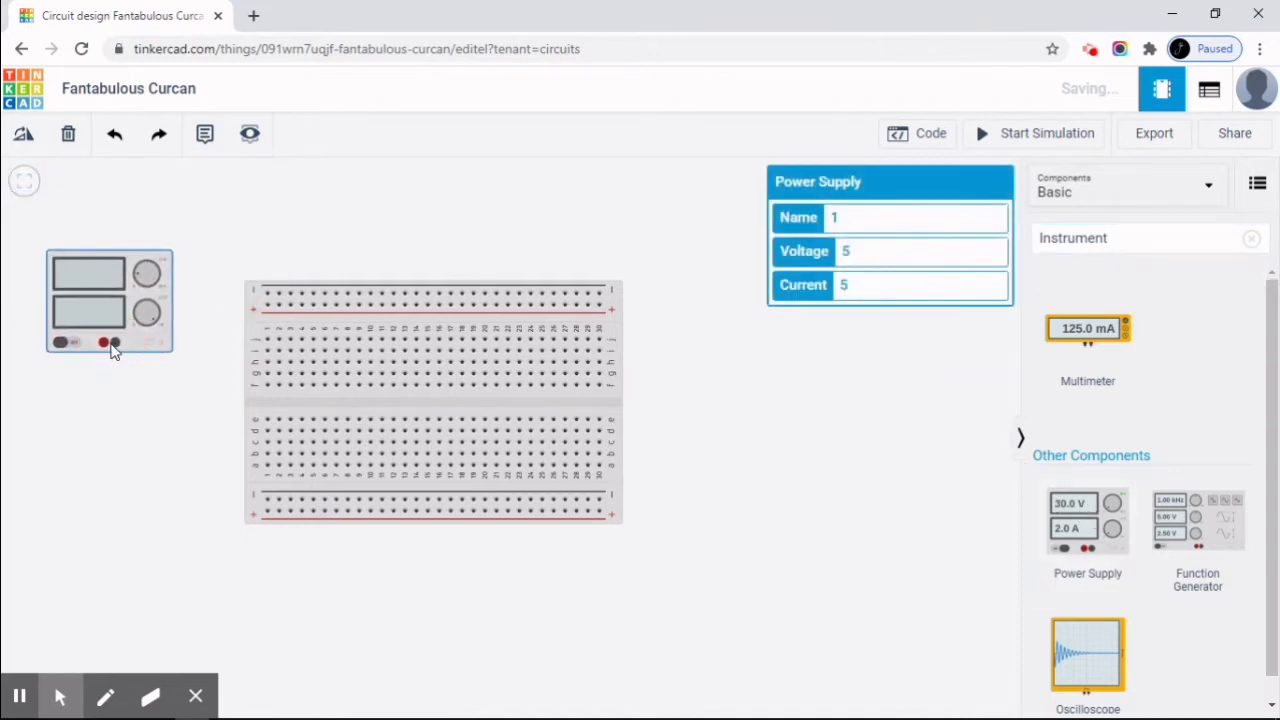
{"action": "left_click", "coordinate": [858, 253]}
{"action": "left_click", "coordinate": [863, 358]}
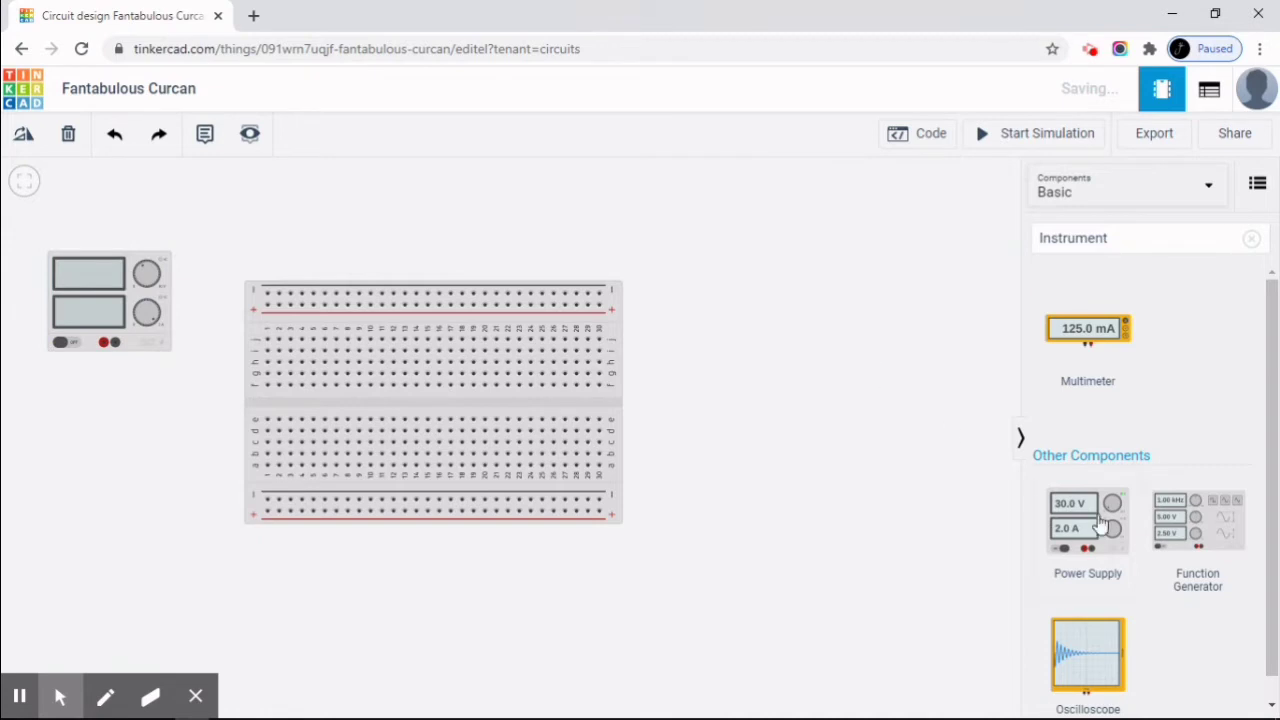
Place an oscilloscope to the right of the breadboard.
{"action": "left_click_drag", "start_coordinate": [1090, 660], "coordinate": [787, 408]}
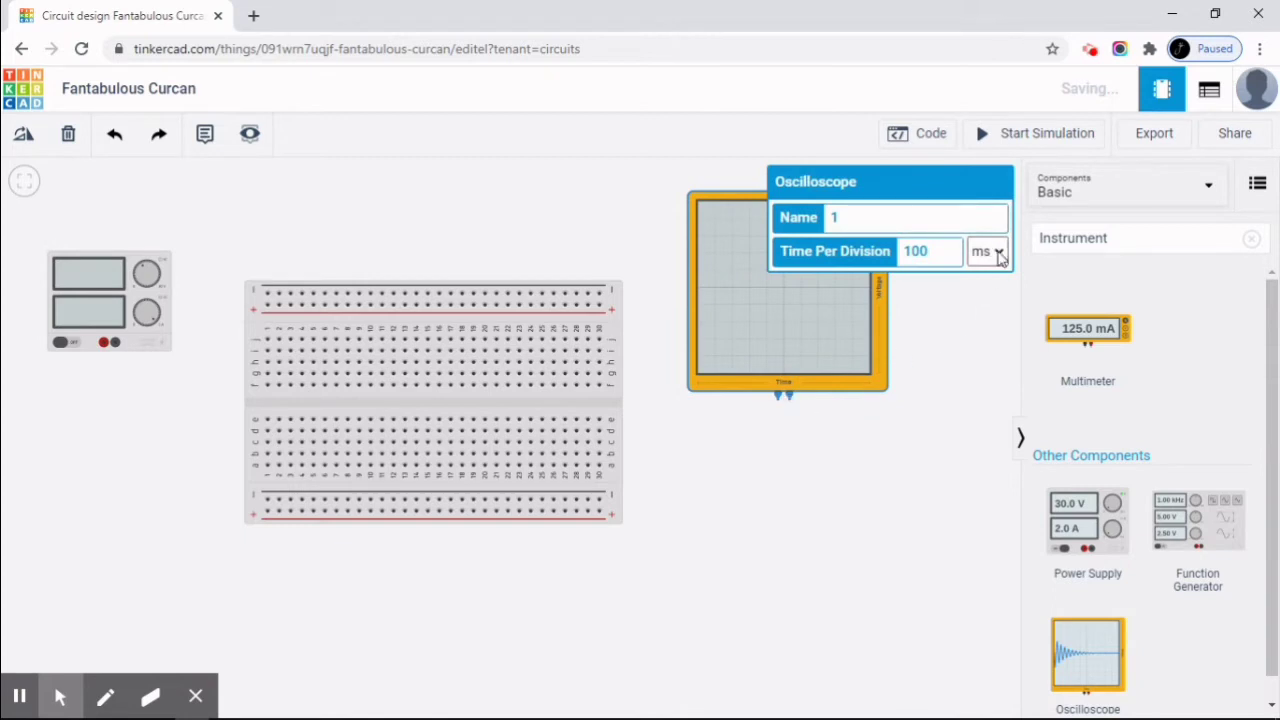
{"action": "left_click", "coordinate": [944, 251]}
{"action": "left_click", "coordinate": [843, 546]}
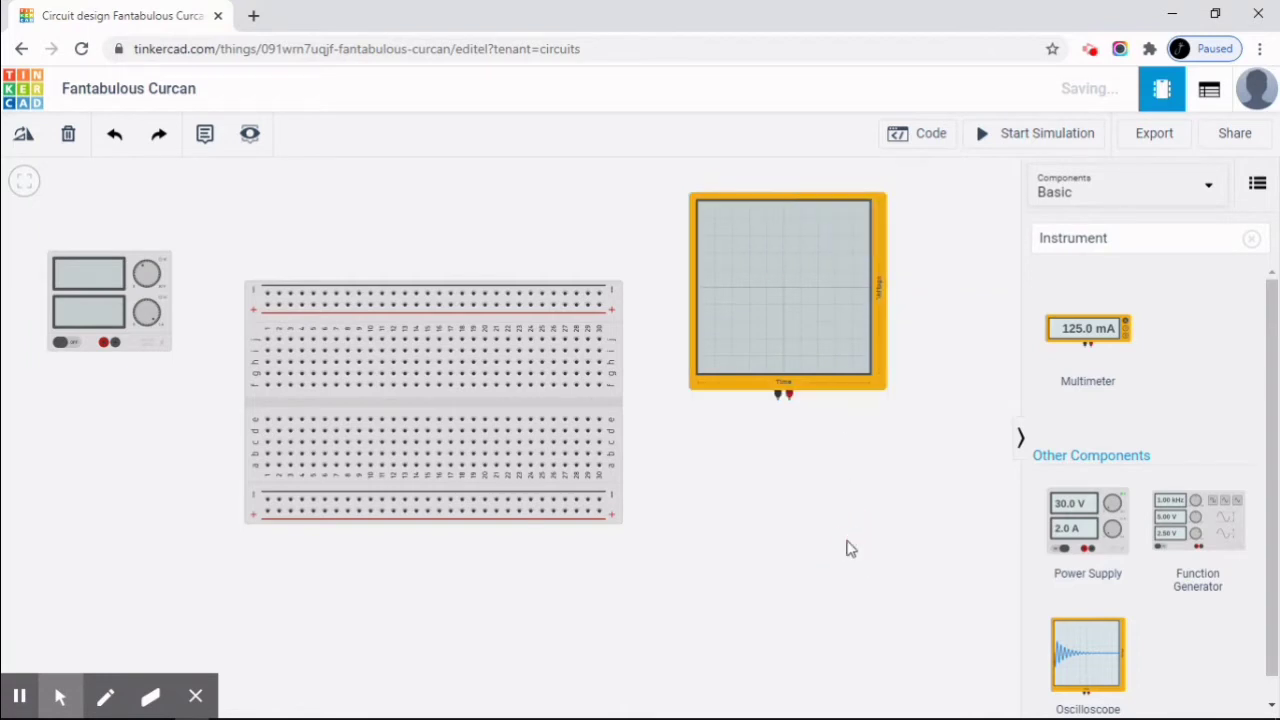
Search the components for "555" and place the timer across the breadboard's centre gap at columns 8 to 11.
{"action": "left_click", "coordinate": [1080, 239]}
{"action": "left_click_drag", "start_coordinate": [1105, 239], "coordinate": [1043, 250]}
{"action": "type", "text": "555"}
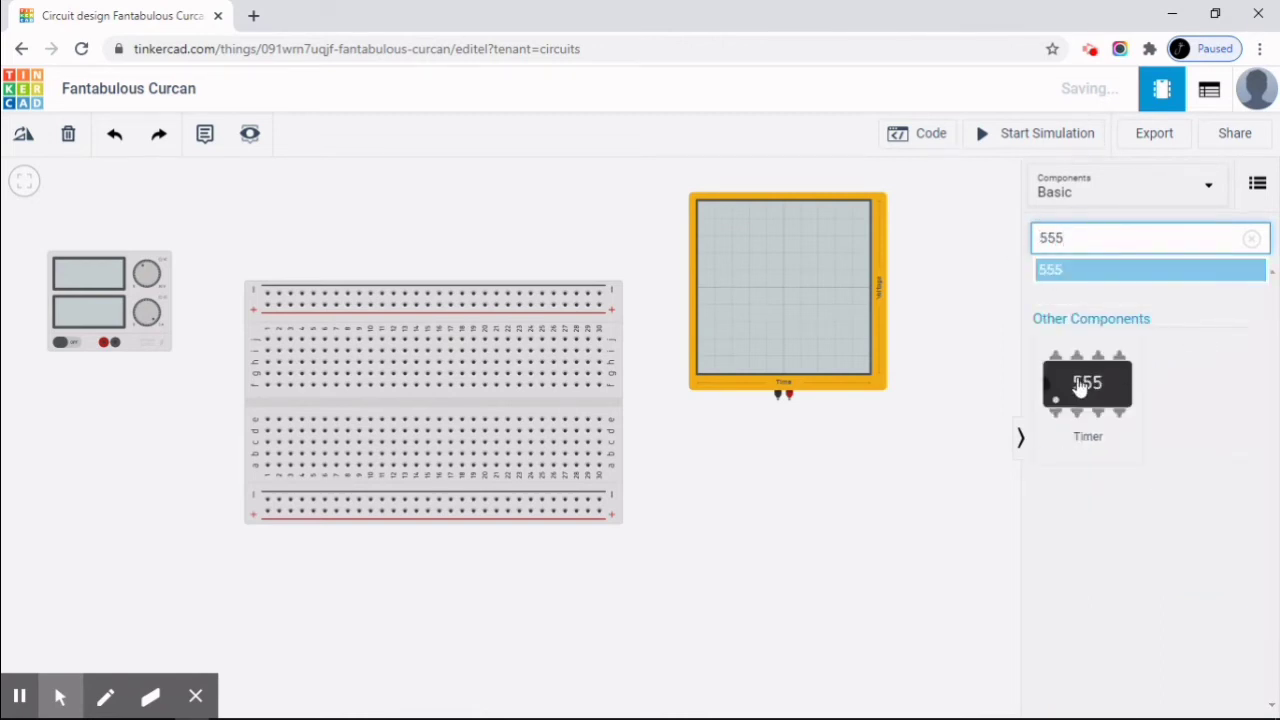
{"action": "left_click_drag", "start_coordinate": [1079, 384], "coordinate": [366, 404]}
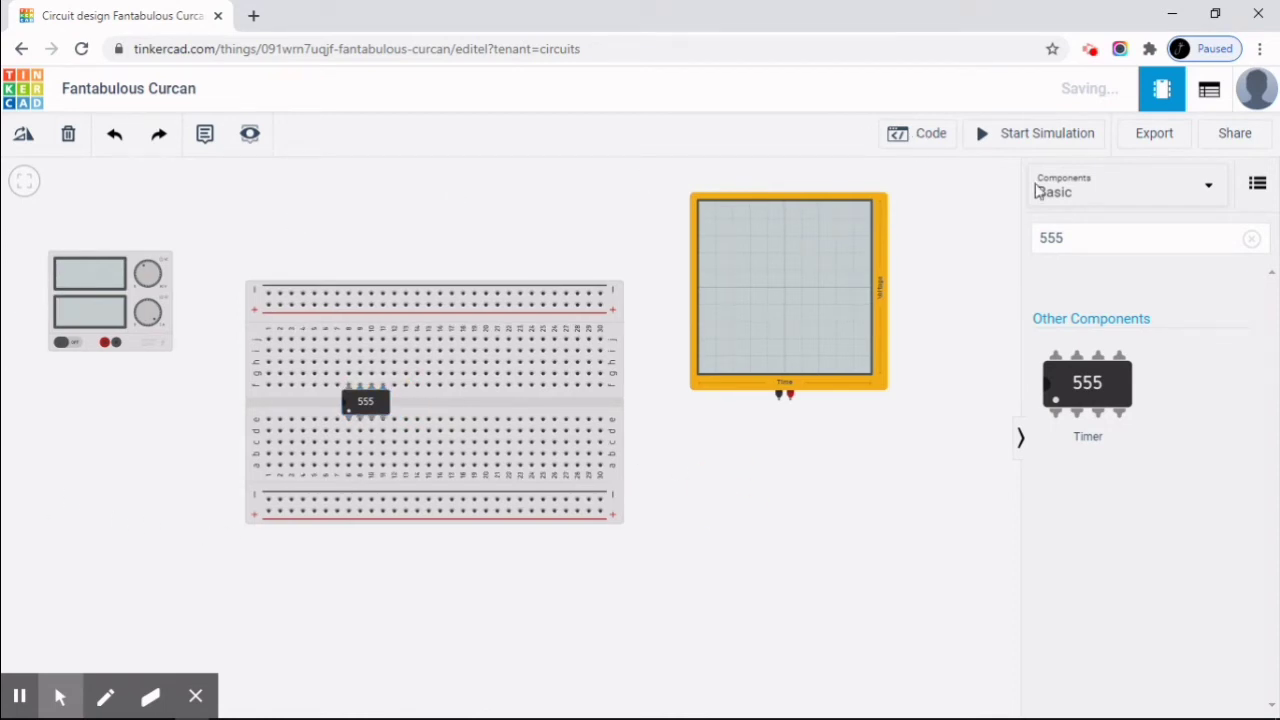
Clear the component search and place a horizontal resistor in breadboard row j from column 1 to column 5.
{"action": "left_click", "coordinate": [1058, 239]}
{"action": "left_click_drag", "start_coordinate": [1058, 239], "coordinate": [1051, 239]}
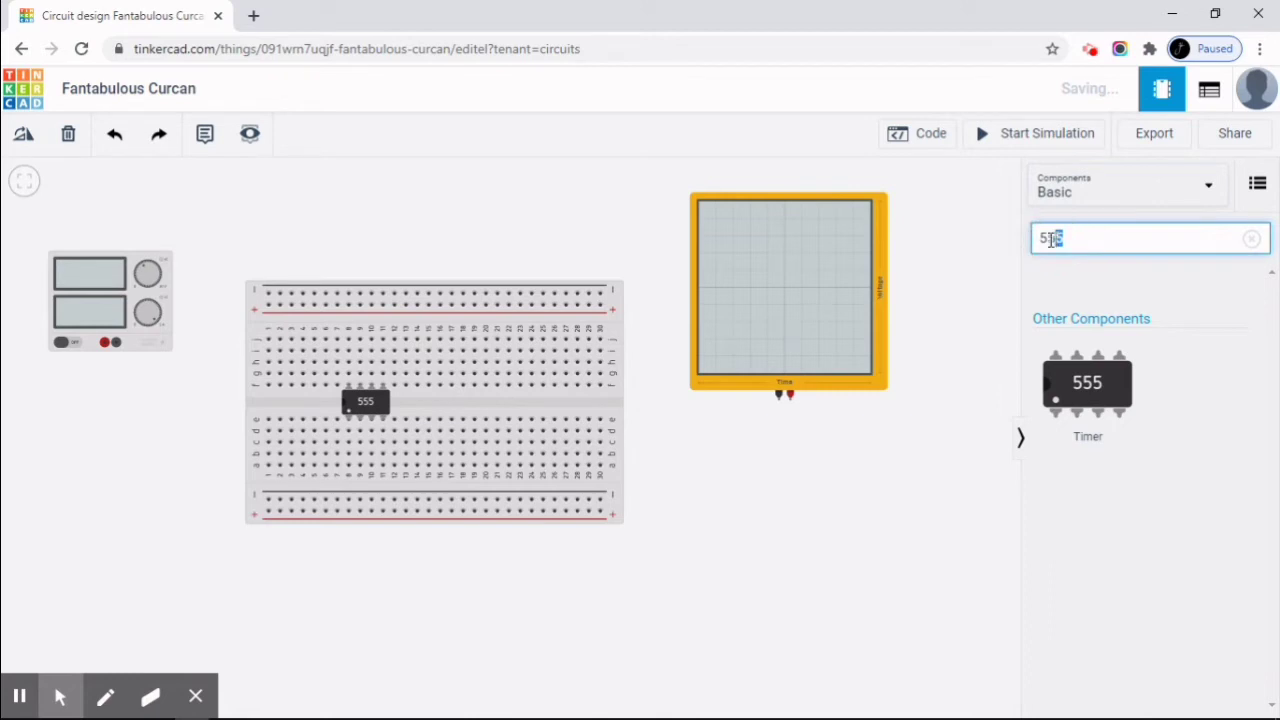
{"action": "double_click", "coordinate": [1045, 239]}
{"action": "key", "text": "BackSpace"}
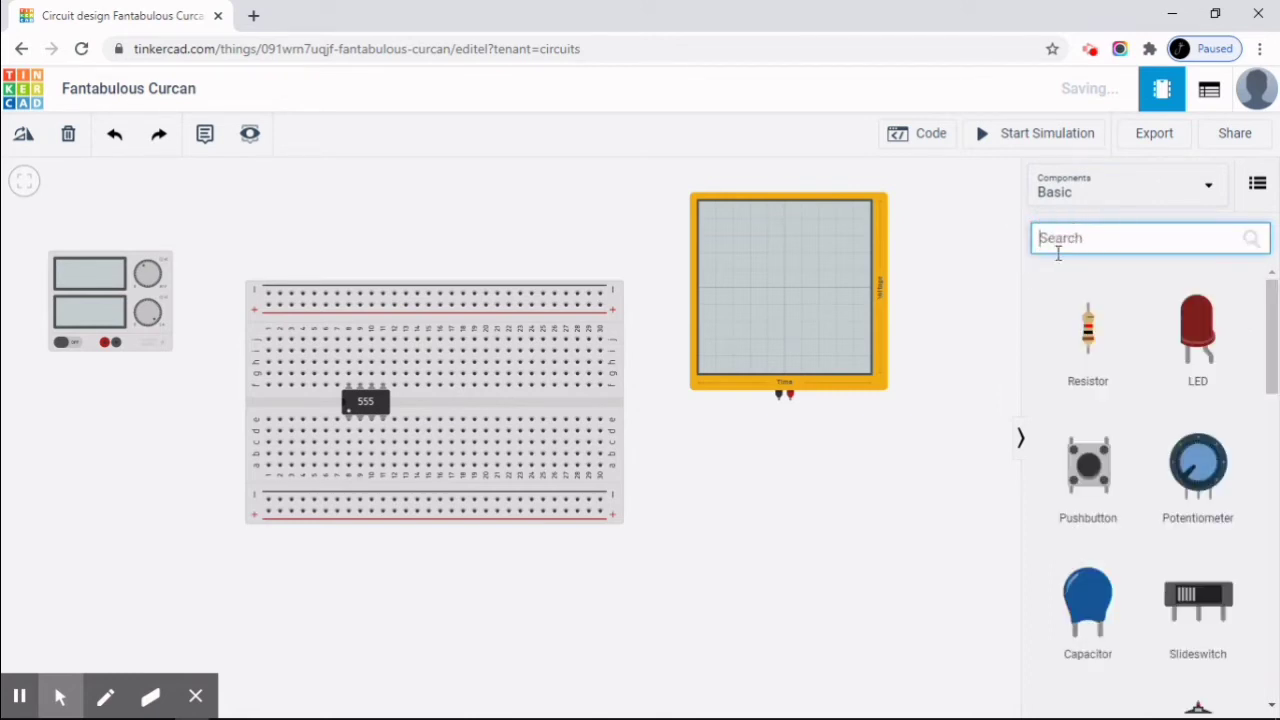
{"action": "left_click_drag", "start_coordinate": [1091, 336], "coordinate": [340, 358]}
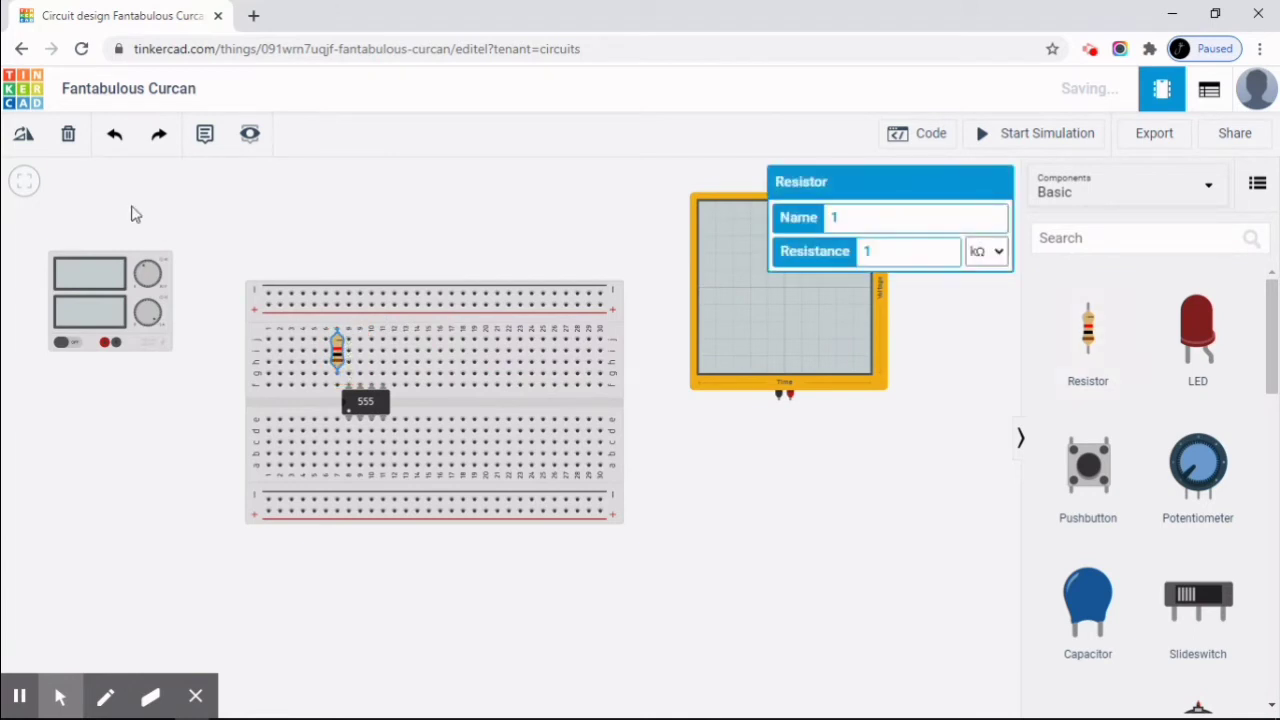
{"action": "left_click", "coordinate": [23, 145]}
{"action": "left_click", "coordinate": [23, 145]}
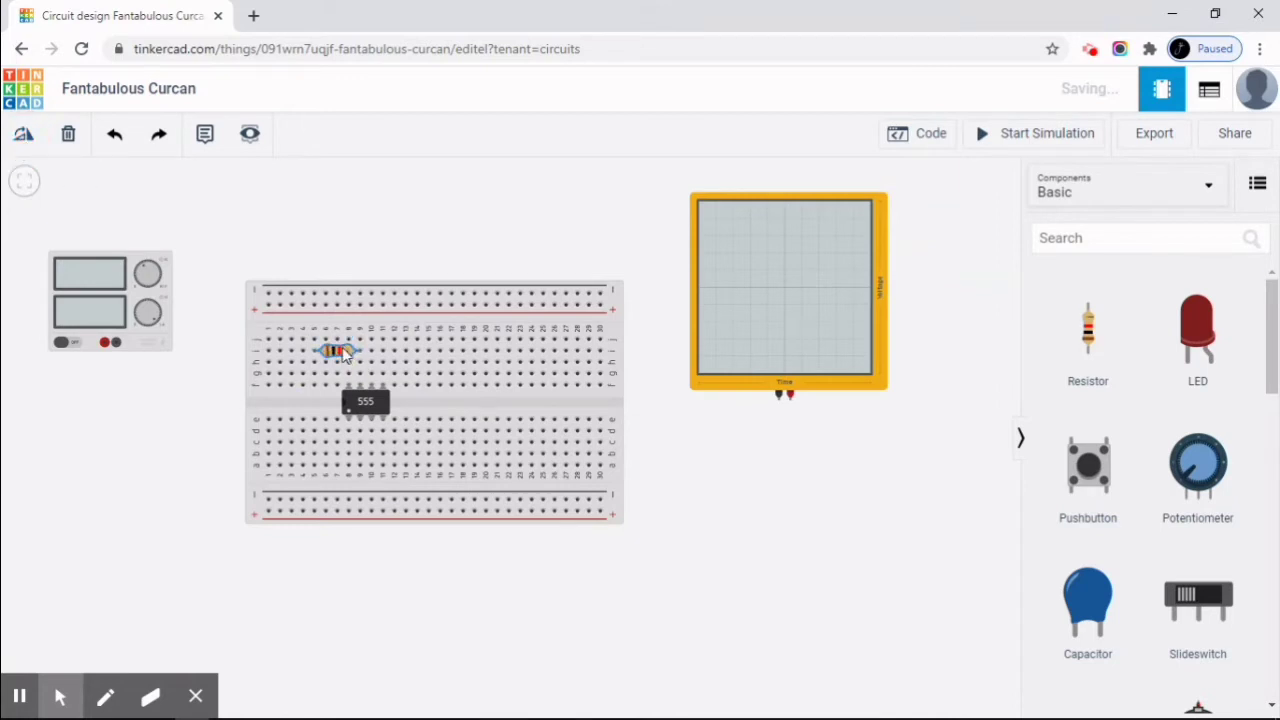
{"action": "left_click_drag", "start_coordinate": [340, 353], "coordinate": [290, 342]}
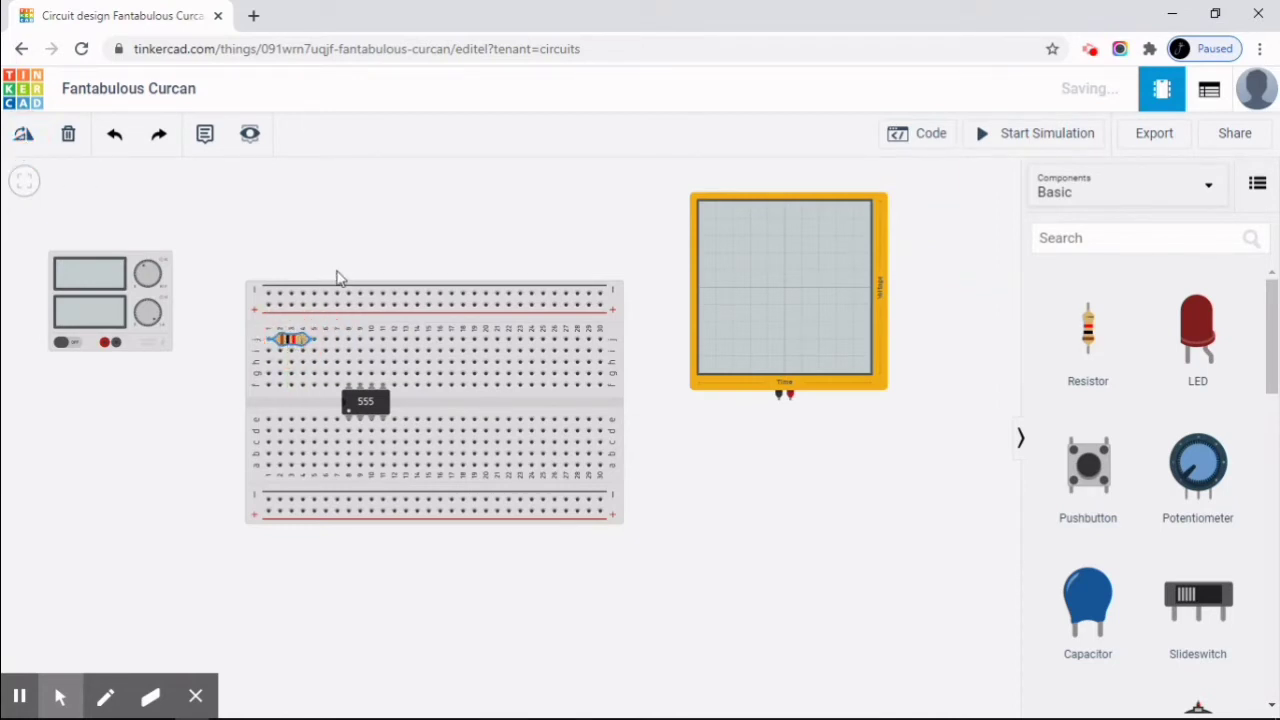
Check the resistance setting of the resistor in columns 1 to 5.
{"action": "left_click", "coordinate": [291, 346]}
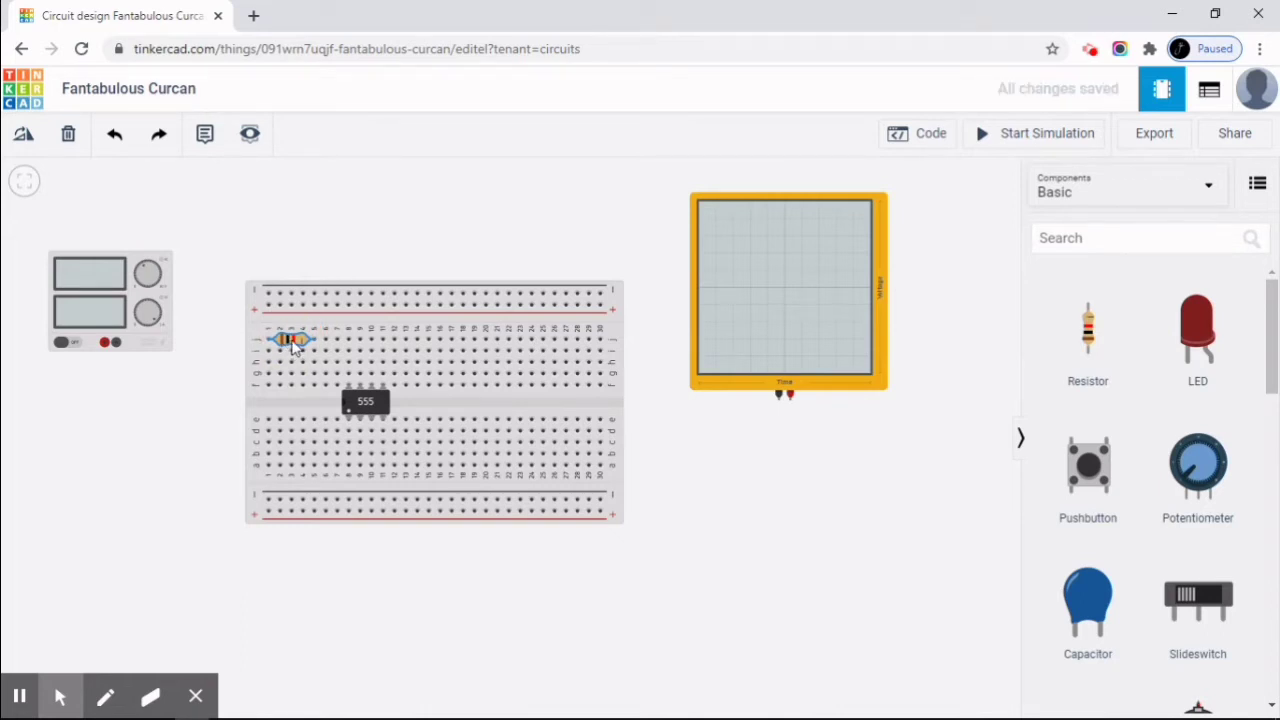
{"action": "left_click", "coordinate": [292, 344]}
{"action": "left_click", "coordinate": [292, 344]}
{"action": "left_click", "coordinate": [299, 342]}
{"action": "left_click", "coordinate": [720, 534]}
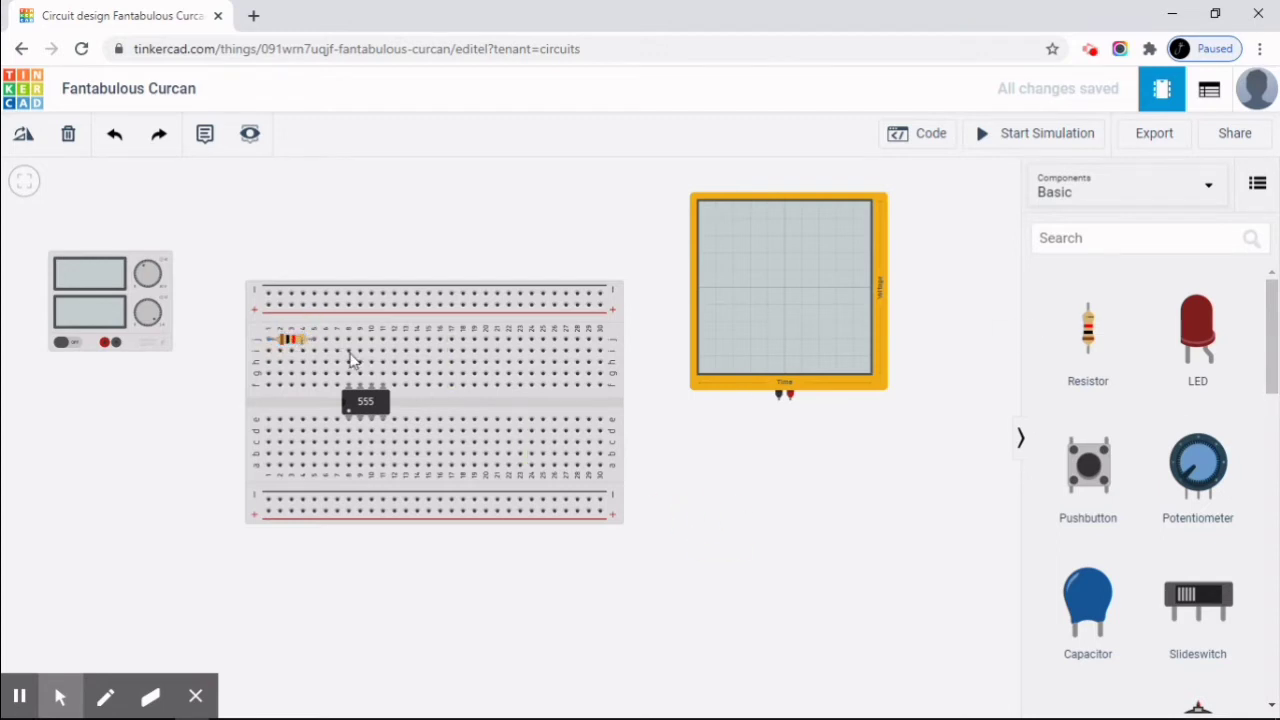
{"action": "left_click", "coordinate": [297, 345]}
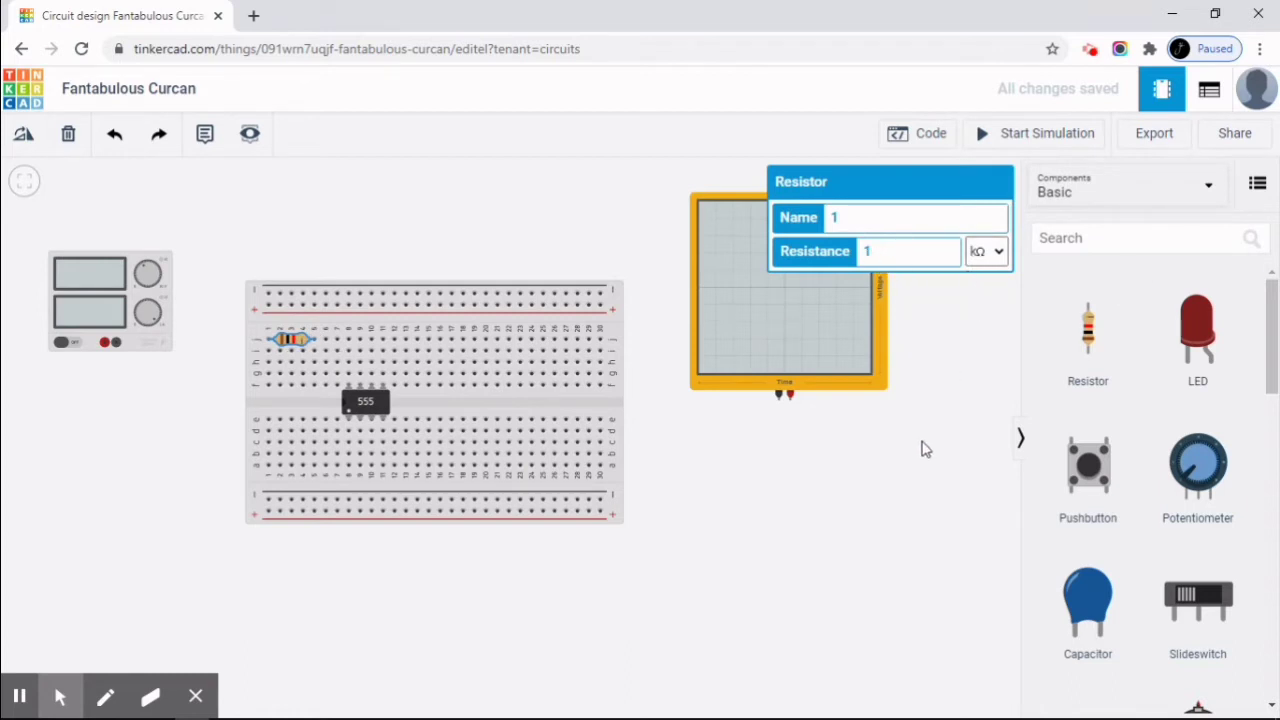
{"action": "left_click", "coordinate": [908, 476]}
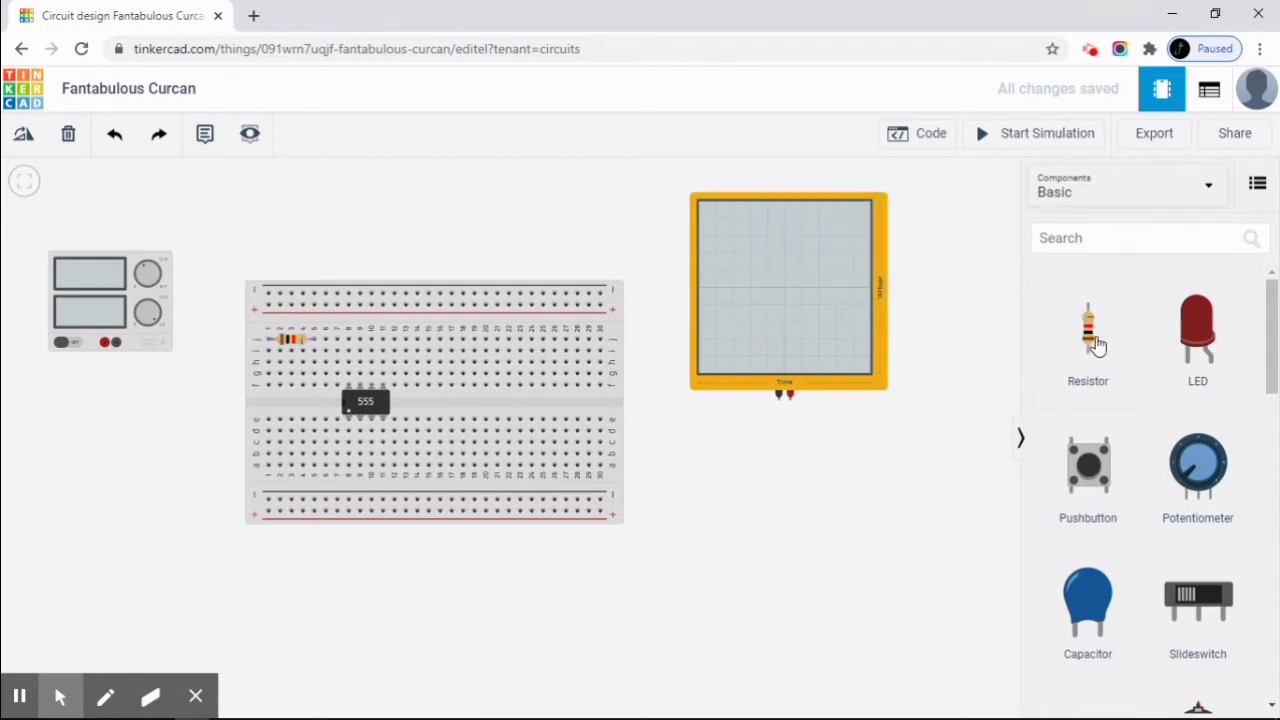
Place a second resistor horizontally in breadboard row j from column 13 to column 17.
{"action": "left_click_drag", "start_coordinate": [1037, 340], "coordinate": [349, 348]}
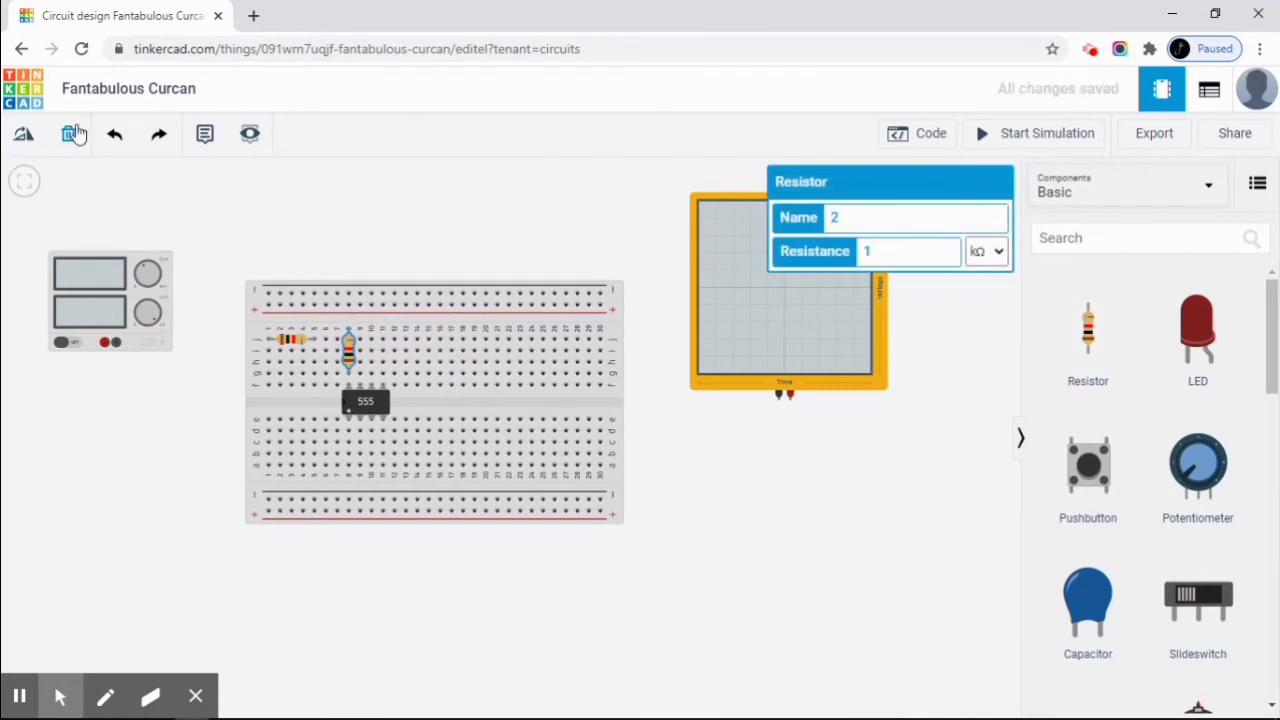
{"action": "left_click", "coordinate": [24, 136]}
{"action": "left_click", "coordinate": [24, 137]}
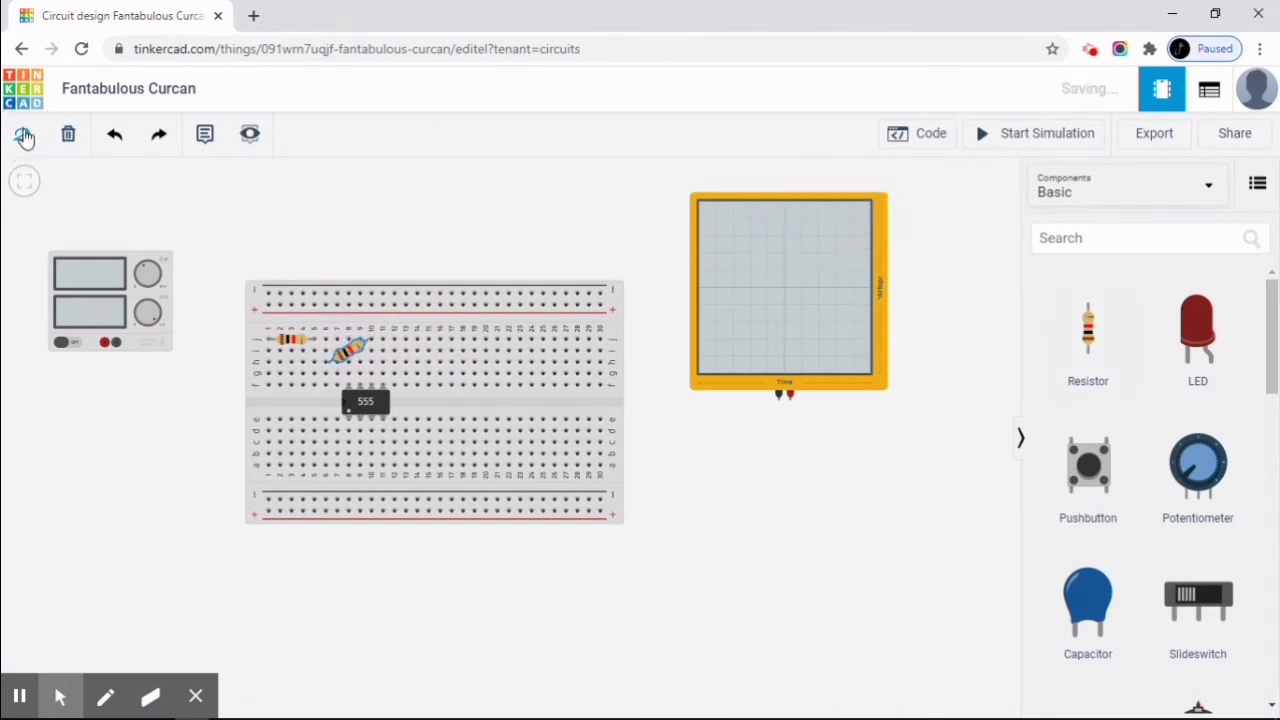
{"action": "left_click", "coordinate": [24, 137]}
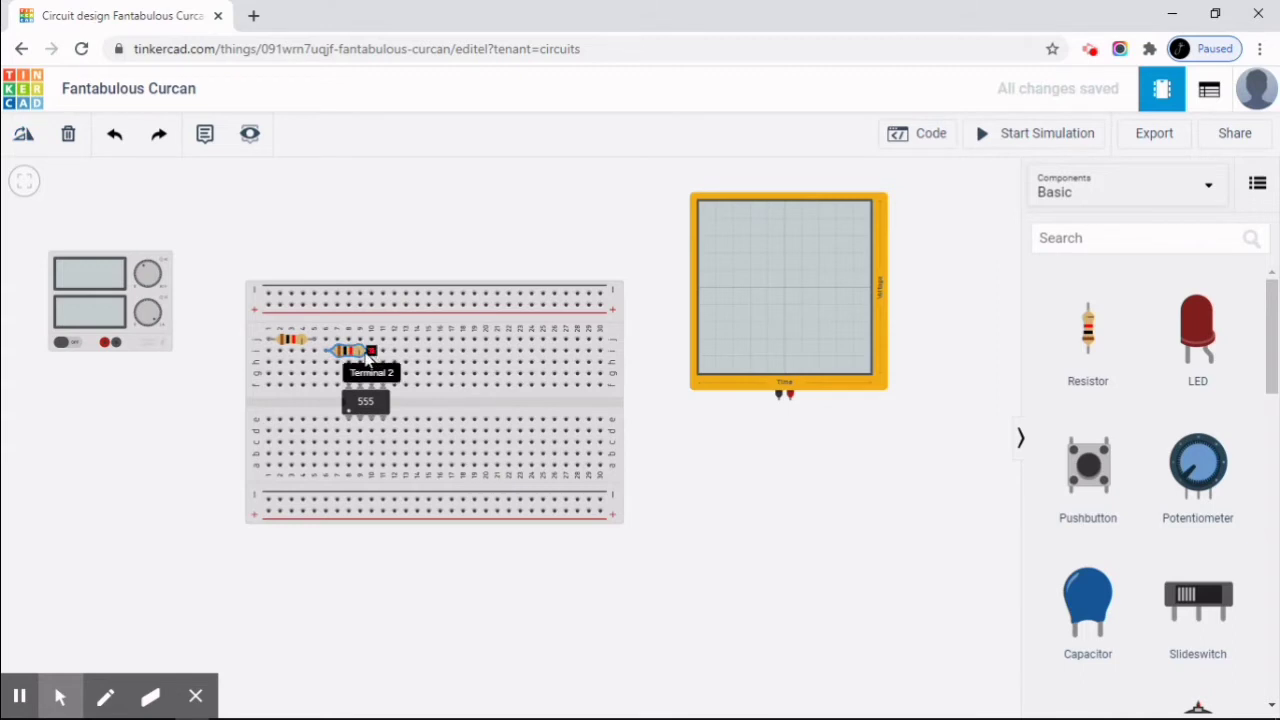
{"action": "left_click_drag", "start_coordinate": [350, 360], "coordinate": [428, 342]}
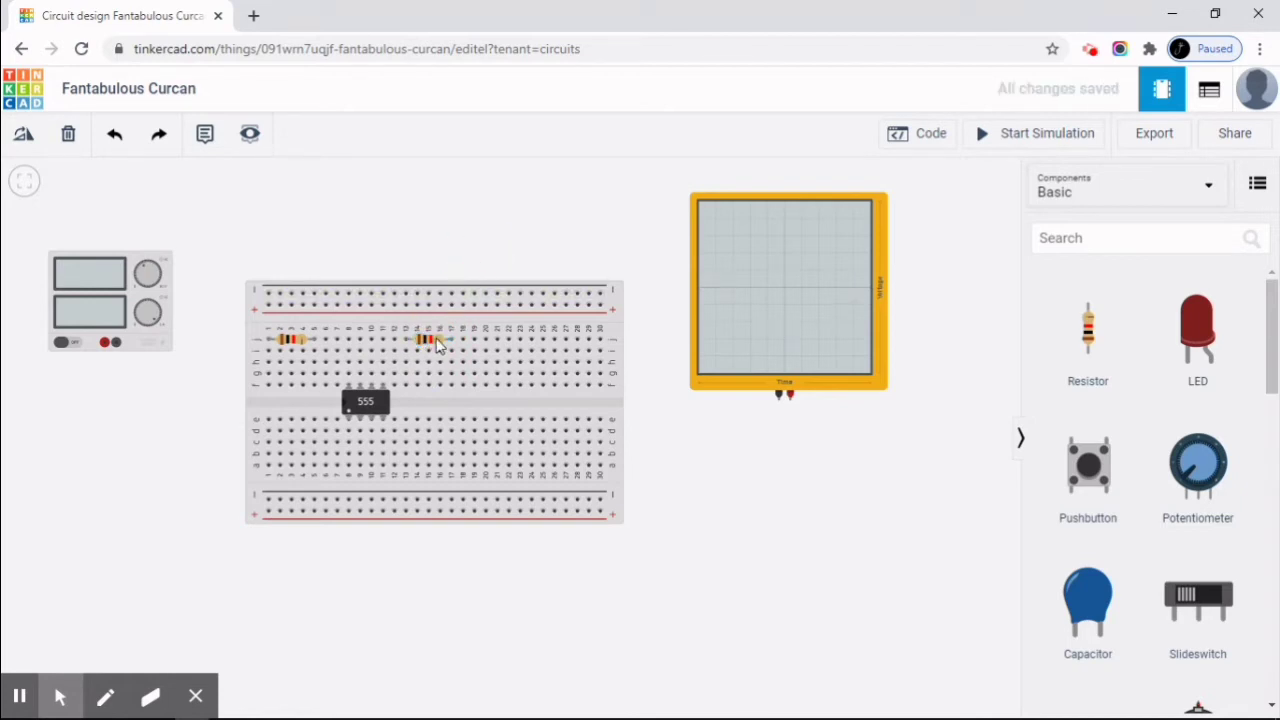
Set the resistance of the second resistor to 100 kΩ.
{"action": "left_click", "coordinate": [438, 342]}
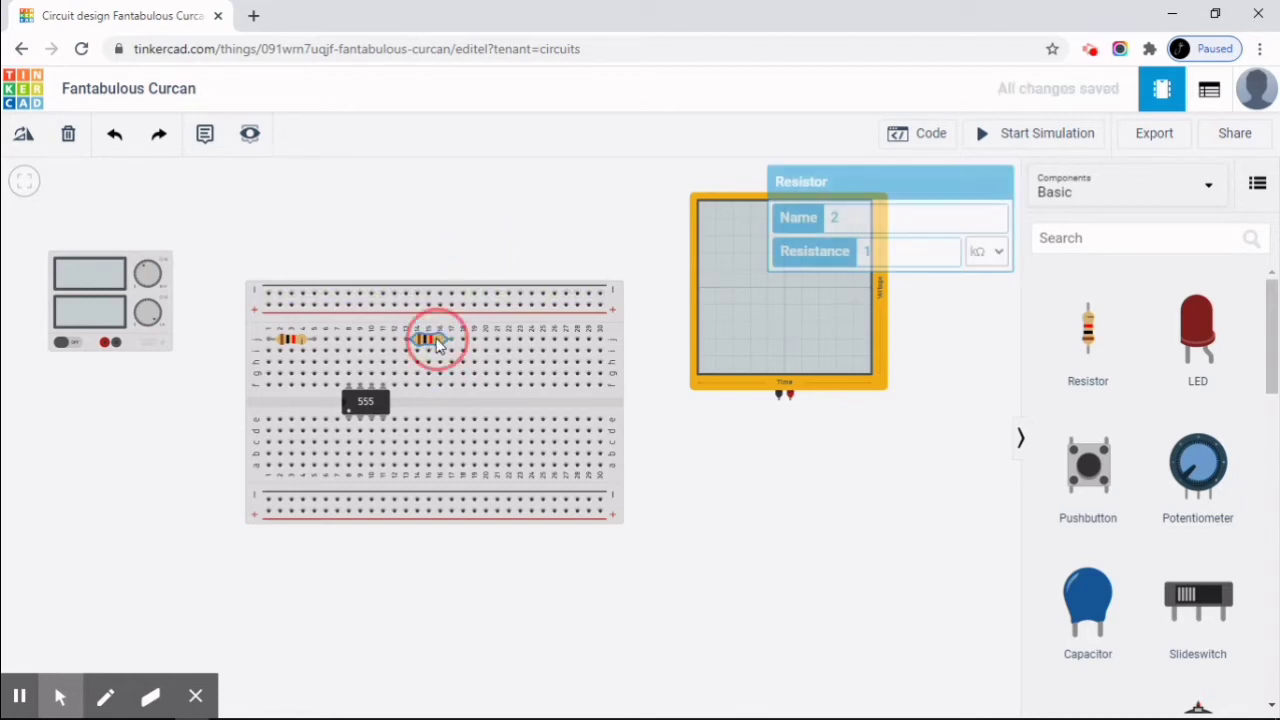
{"action": "left_click", "coordinate": [884, 252]}
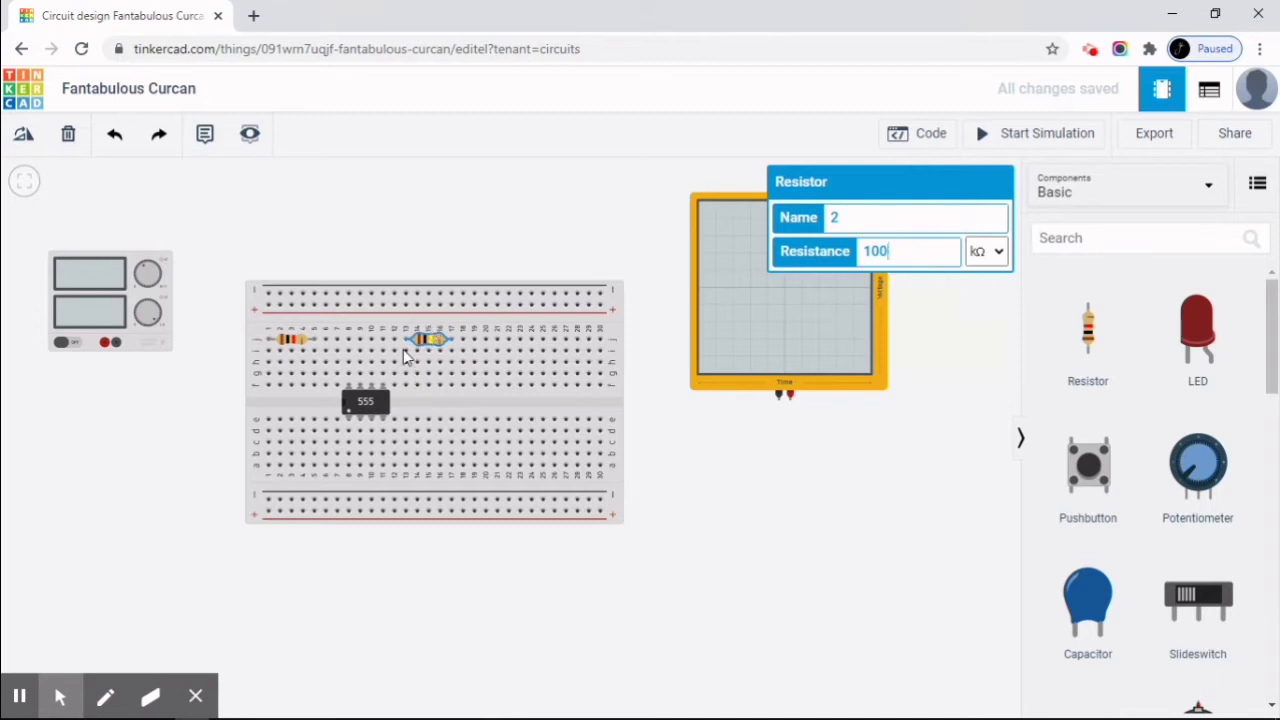
{"action": "left_click", "coordinate": [587, 242]}
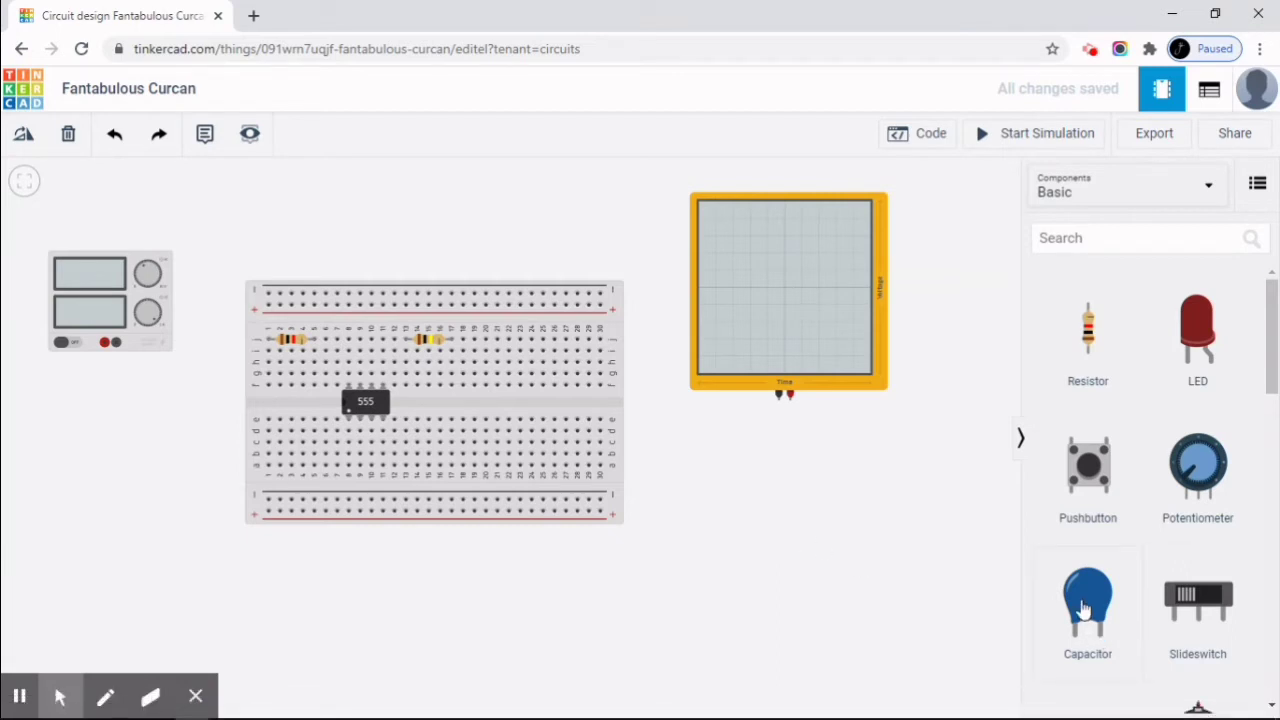
Add a capacitor set to 0.01 µF and place it on the breadboard's lower half in columns 3 and 4.
{"action": "left_click_drag", "start_coordinate": [1083, 610], "coordinate": [484, 662]}
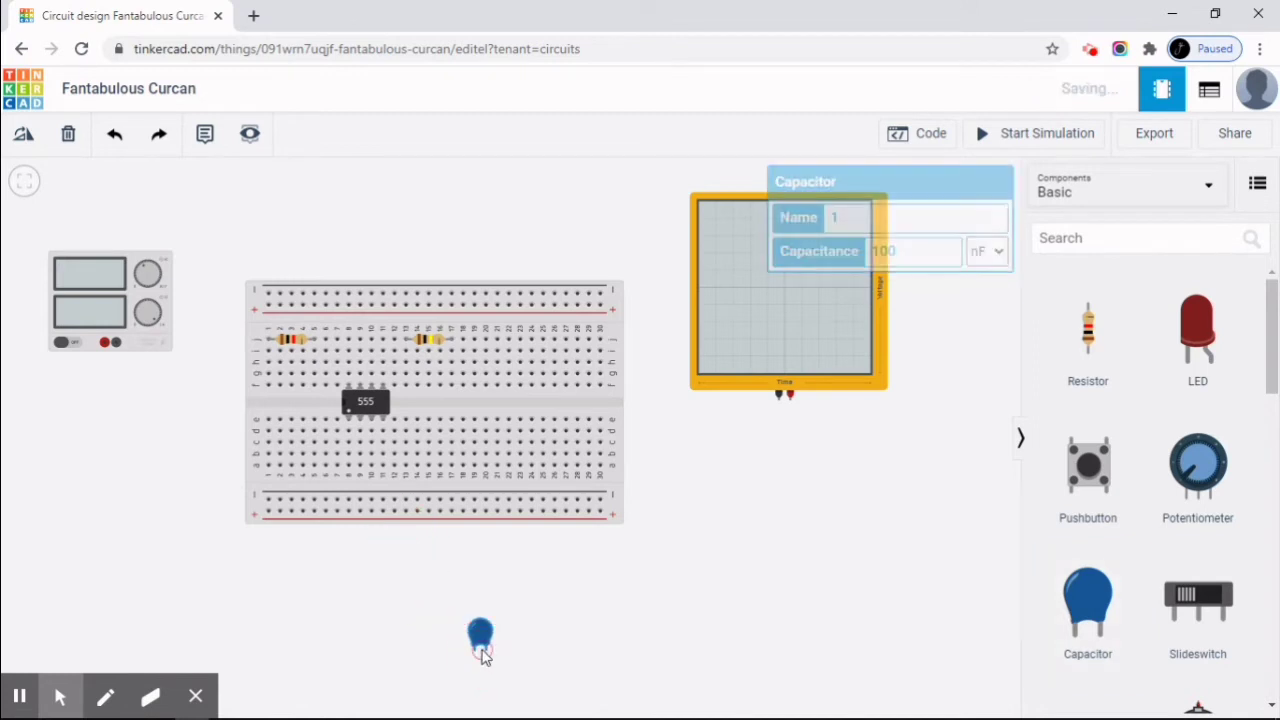
{"action": "left_click", "coordinate": [903, 249]}
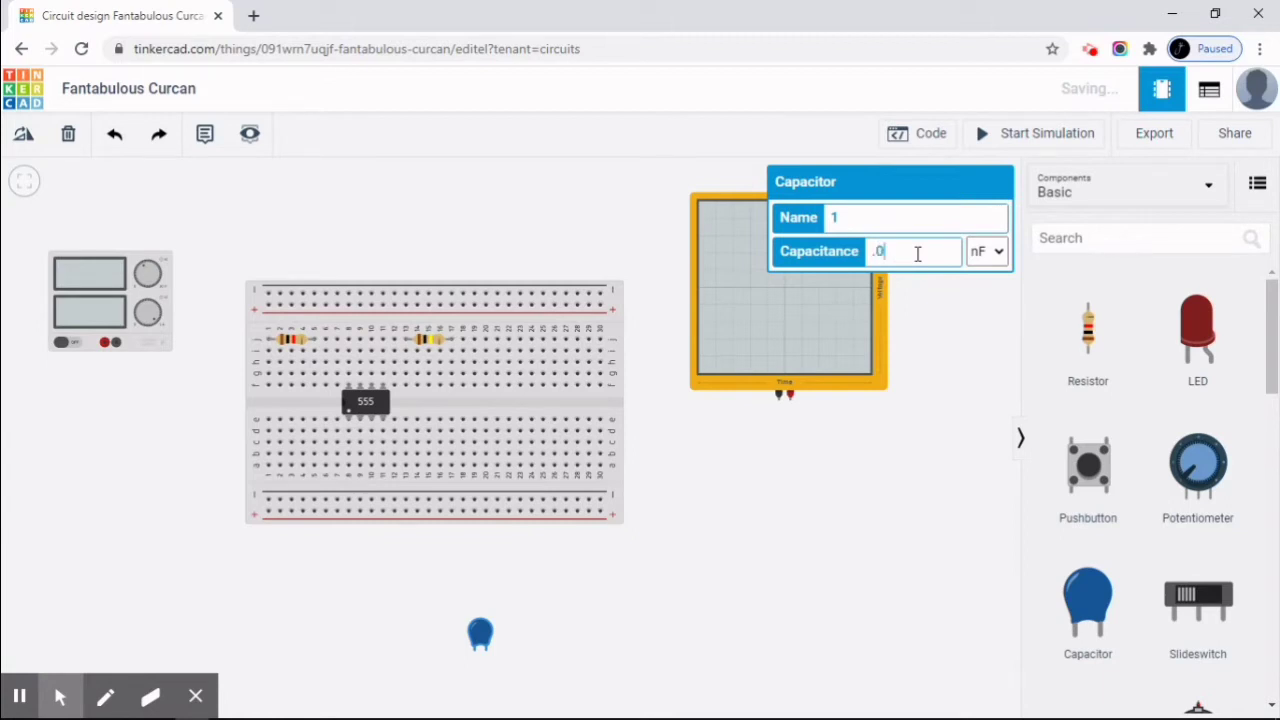
{"action": "left_click", "coordinate": [997, 251]}
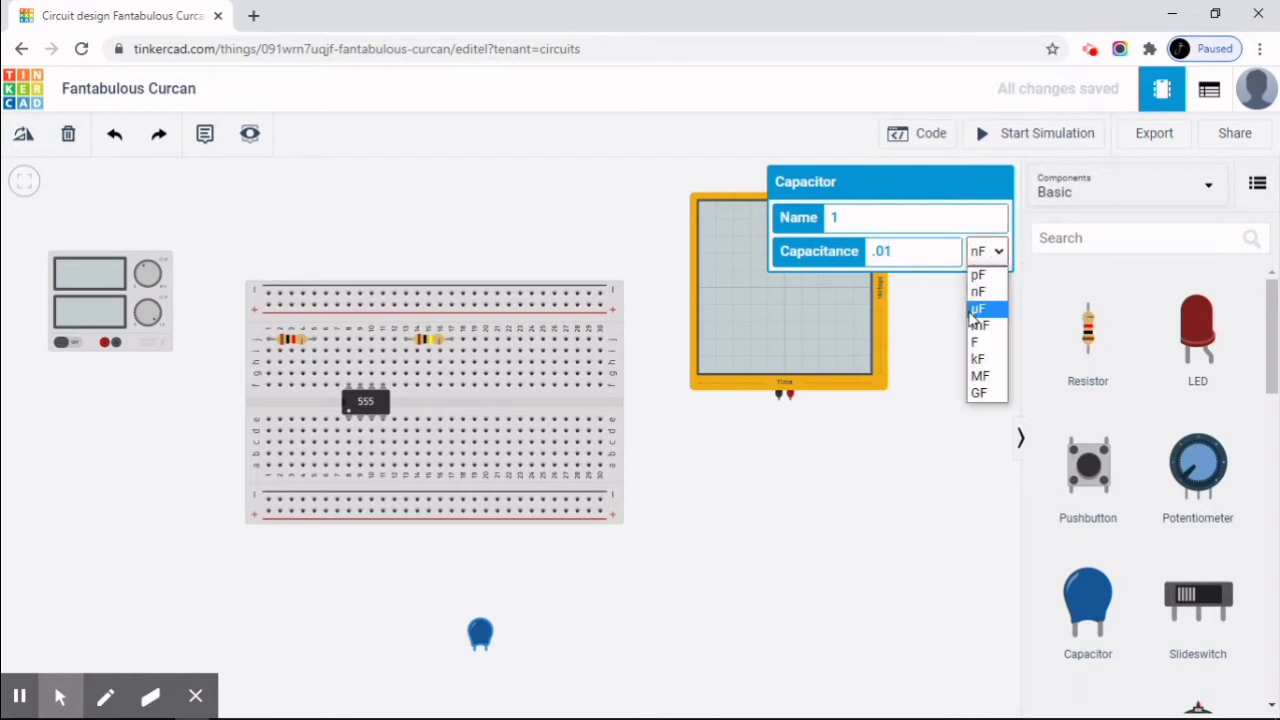
{"action": "left_click", "coordinate": [975, 309]}
{"action": "left_click", "coordinate": [663, 616]}
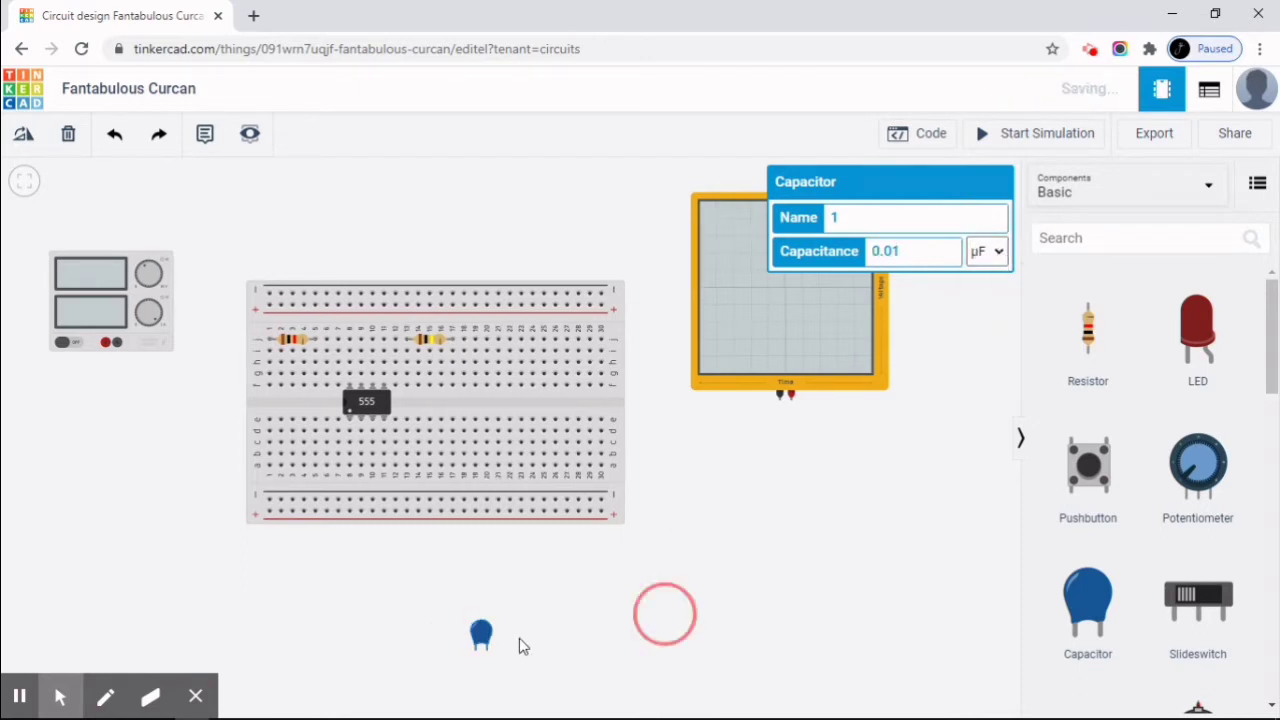
{"action": "left_click_drag", "start_coordinate": [480, 632], "coordinate": [297, 428]}
{"action": "left_click", "coordinate": [367, 612]}
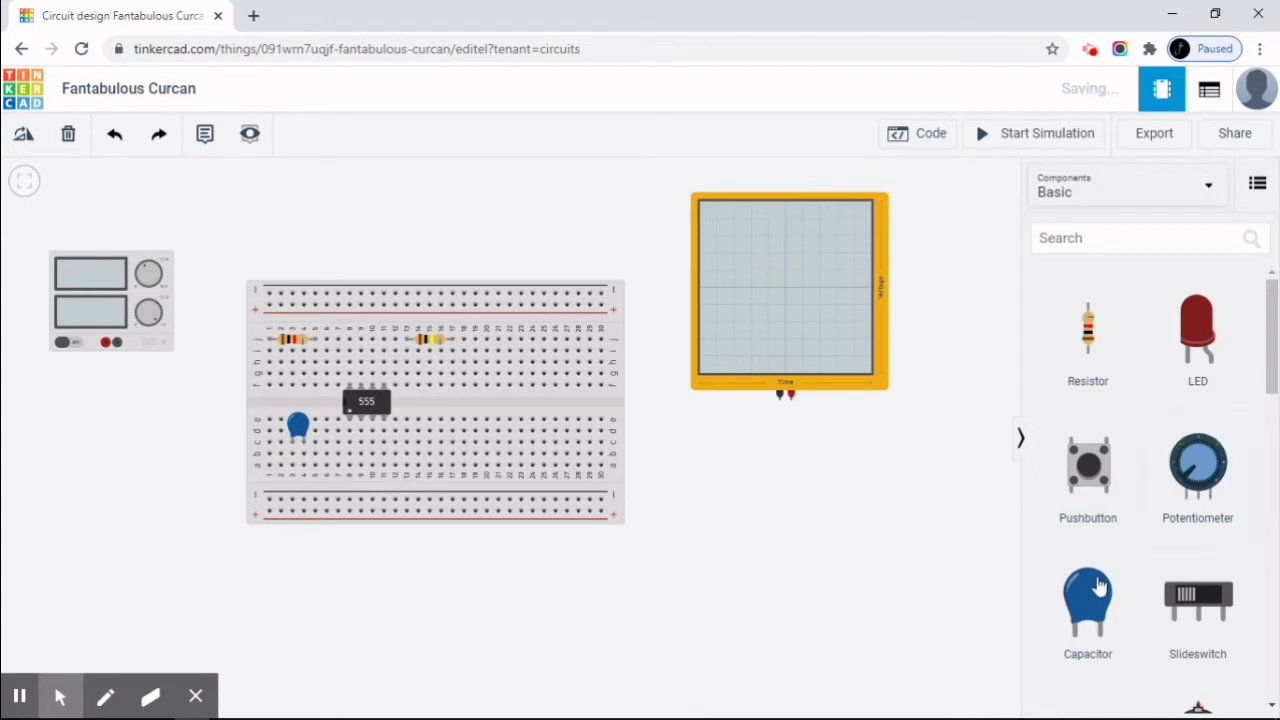
Place a second capacitor on the breadboard beside the first, in columns 5 and 6, and set its capacitance to 0.01 µF.
{"action": "left_click_drag", "start_coordinate": [1094, 591], "coordinate": [322, 455]}
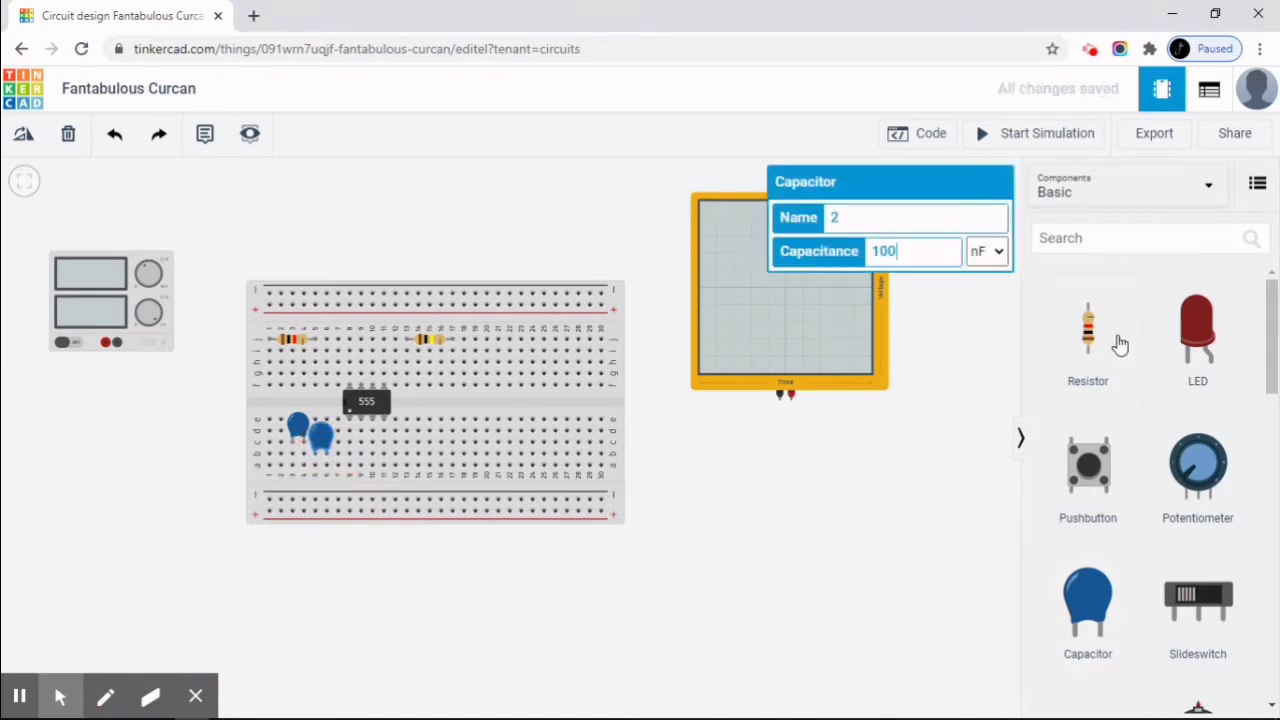
{"action": "key", "text": "BackSpace"}
{"action": "key", "text": "BackSpace"}
{"action": "key", "text": "BackSpace"}
{"action": "left_click", "coordinate": [999, 257]}
{"action": "left_click", "coordinate": [987, 313]}
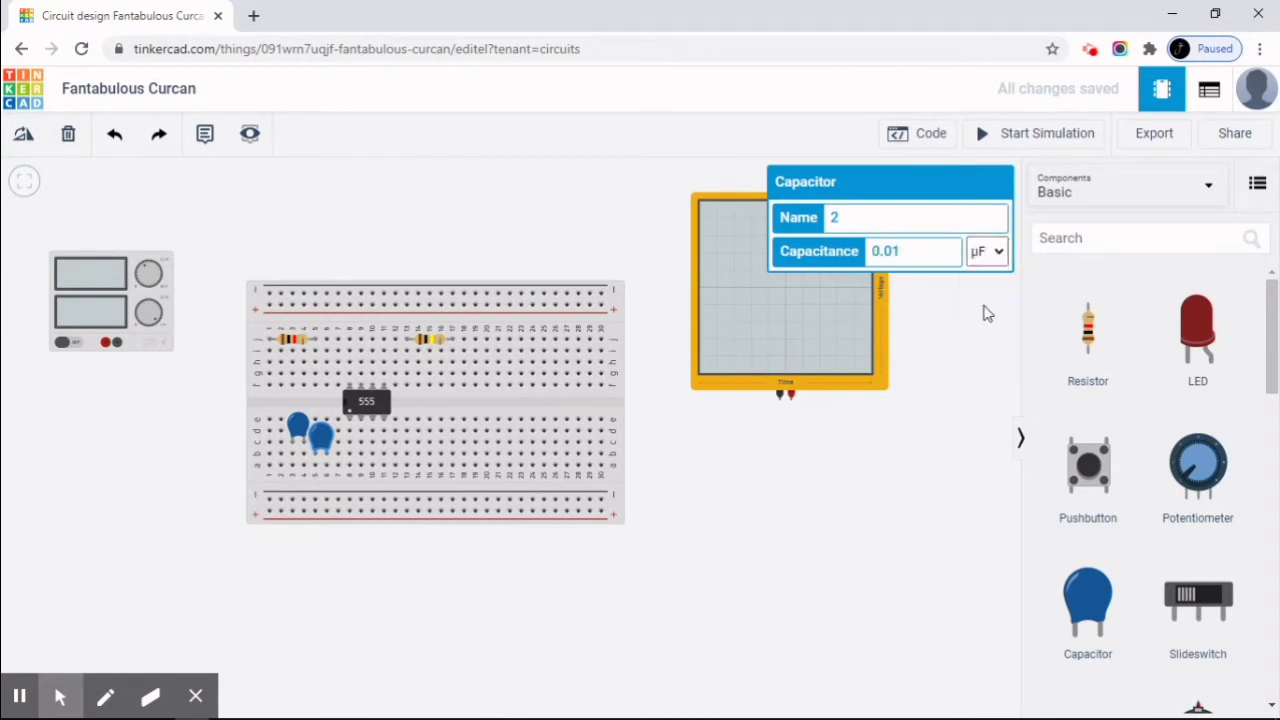
{"action": "left_click", "coordinate": [898, 443]}
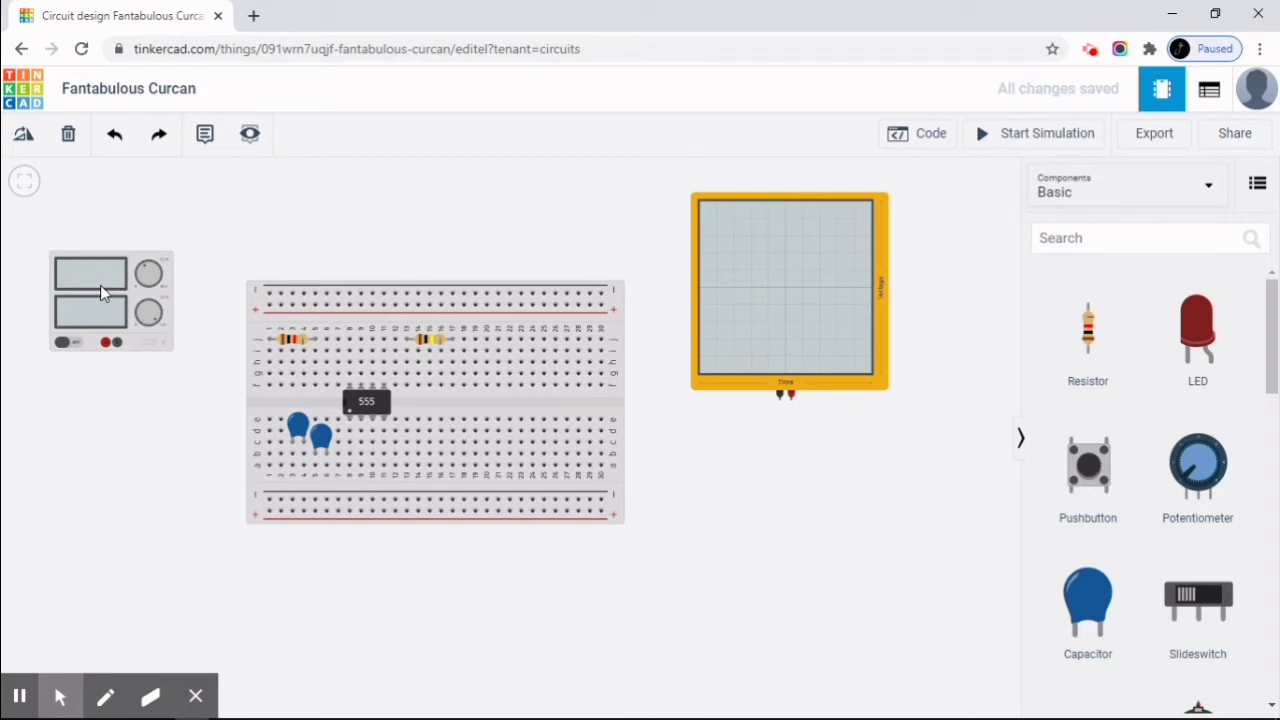
Route a wire from the power supply's positive terminal around the supply to the breadboard's upper positive rail.
{"action": "left_click_drag", "start_coordinate": [106, 342], "coordinate": [106, 414]}
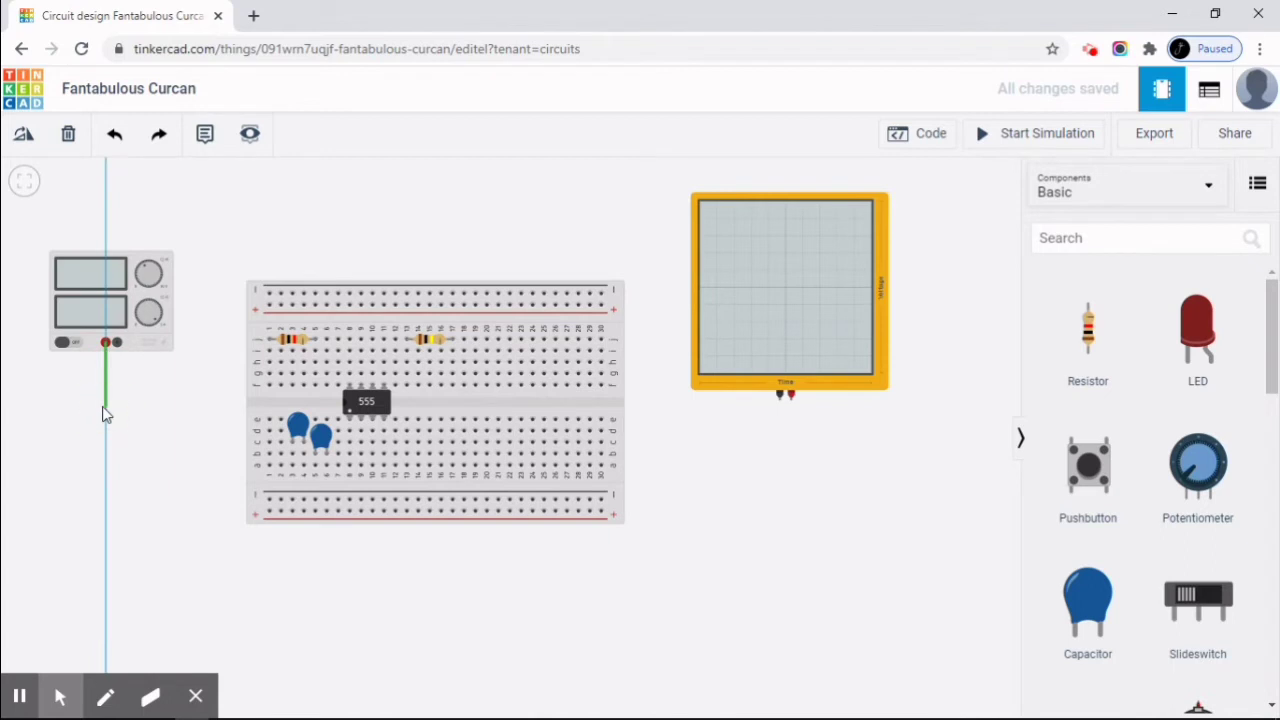
{"action": "left_click", "coordinate": [104, 408]}
{"action": "left_click", "coordinate": [28, 416]}
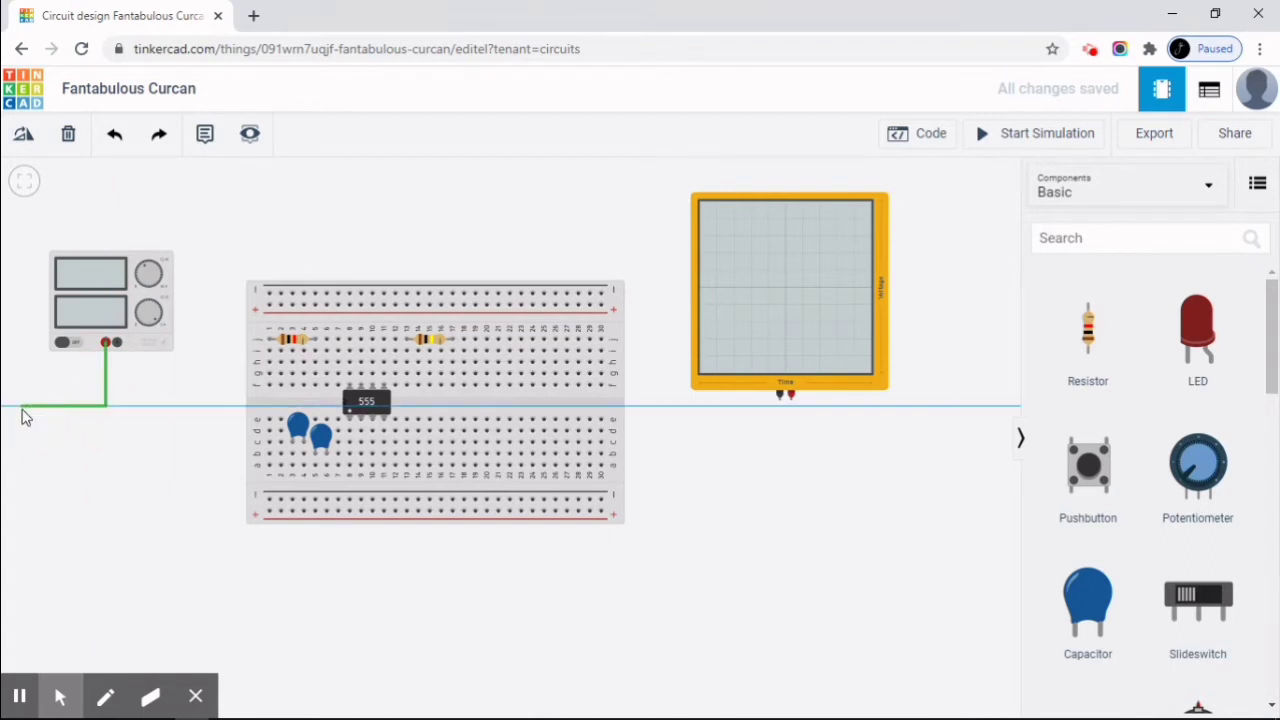
{"action": "left_click", "coordinate": [24, 416]}
{"action": "left_click", "coordinate": [28, 308]}
{"action": "left_click", "coordinate": [28, 222]}
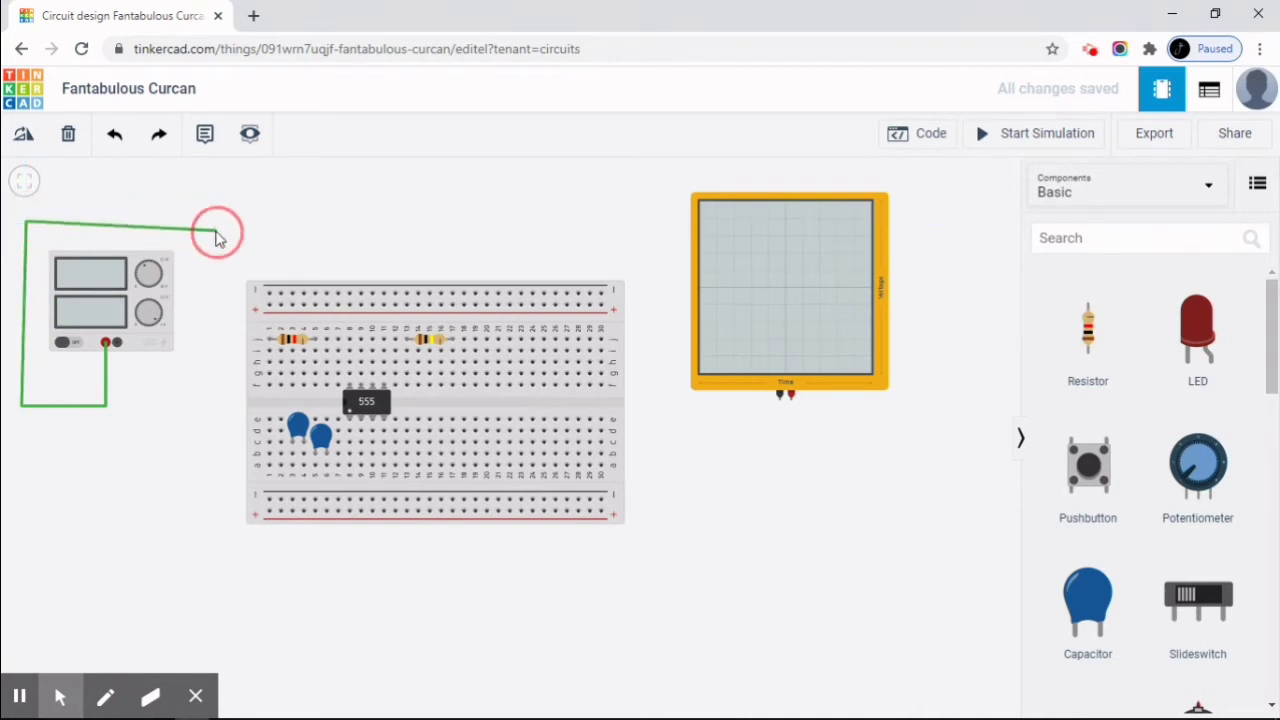
{"action": "left_click_drag", "start_coordinate": [248, 235], "coordinate": [286, 308]}
{"action": "left_click", "coordinate": [282, 307]}
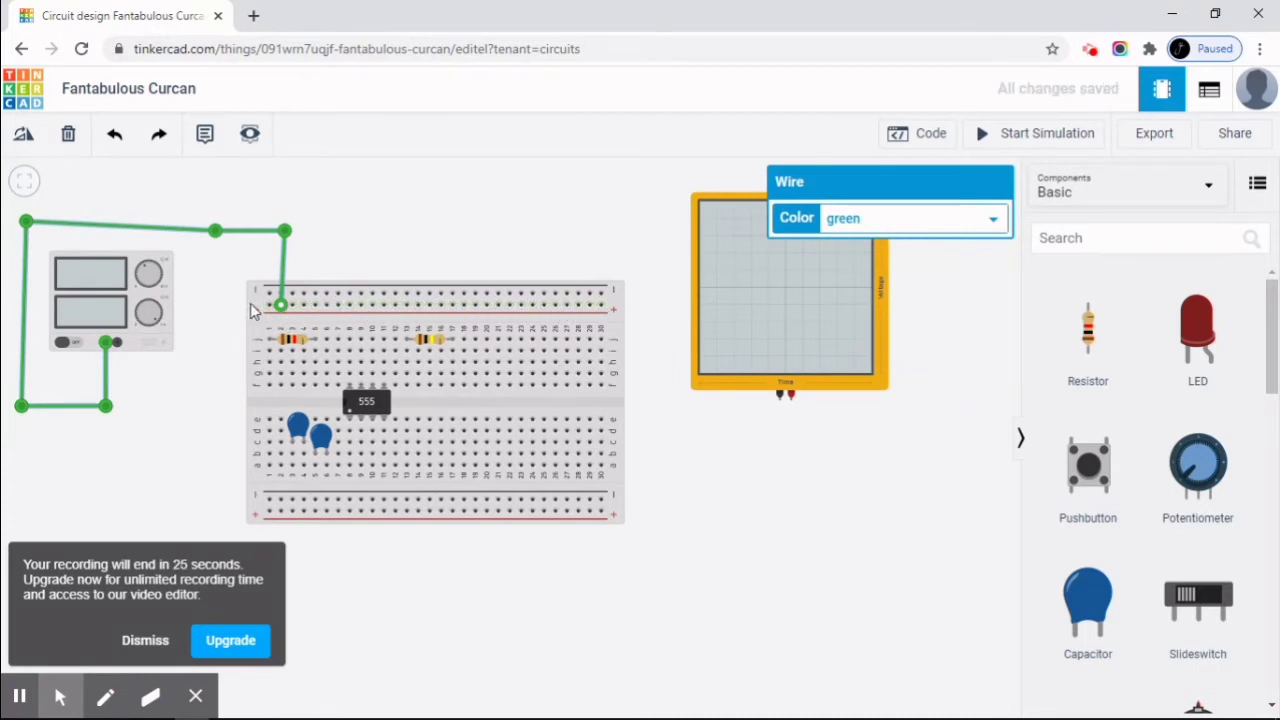
Colour the wire between the power supply and the upper positive rail red.
{"action": "left_click", "coordinate": [995, 222]}
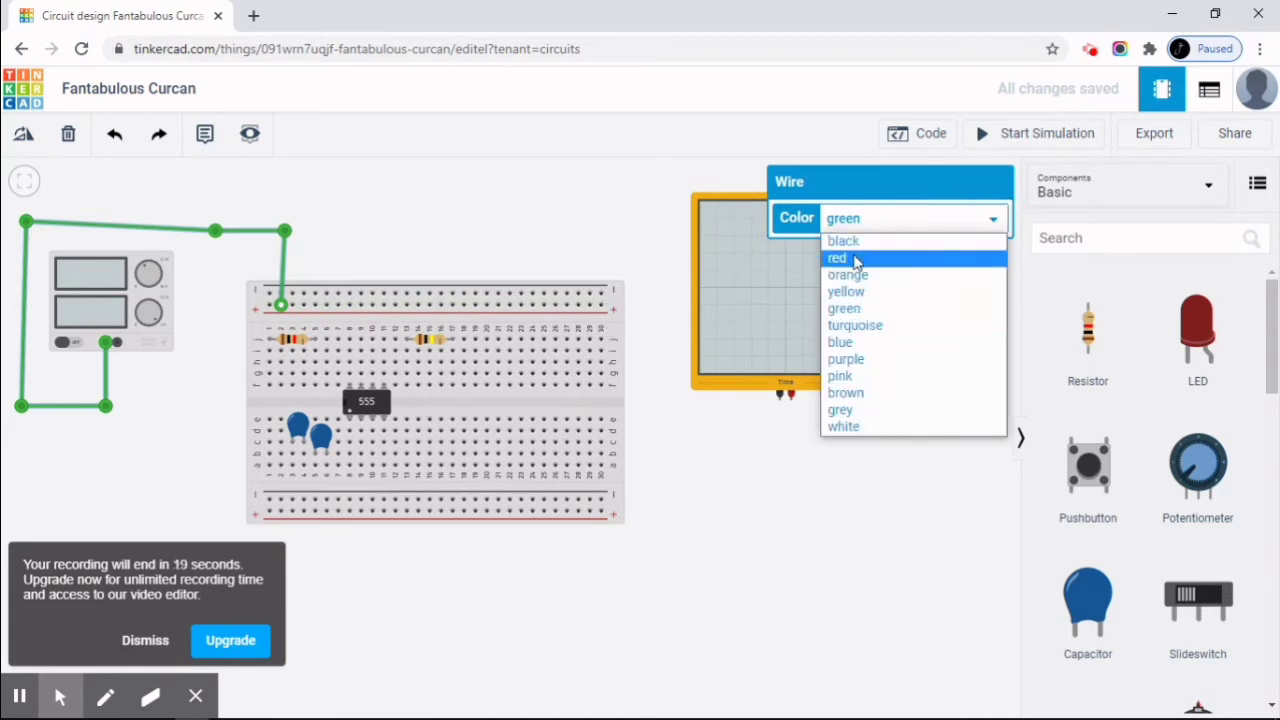
{"action": "left_click", "coordinate": [856, 259]}
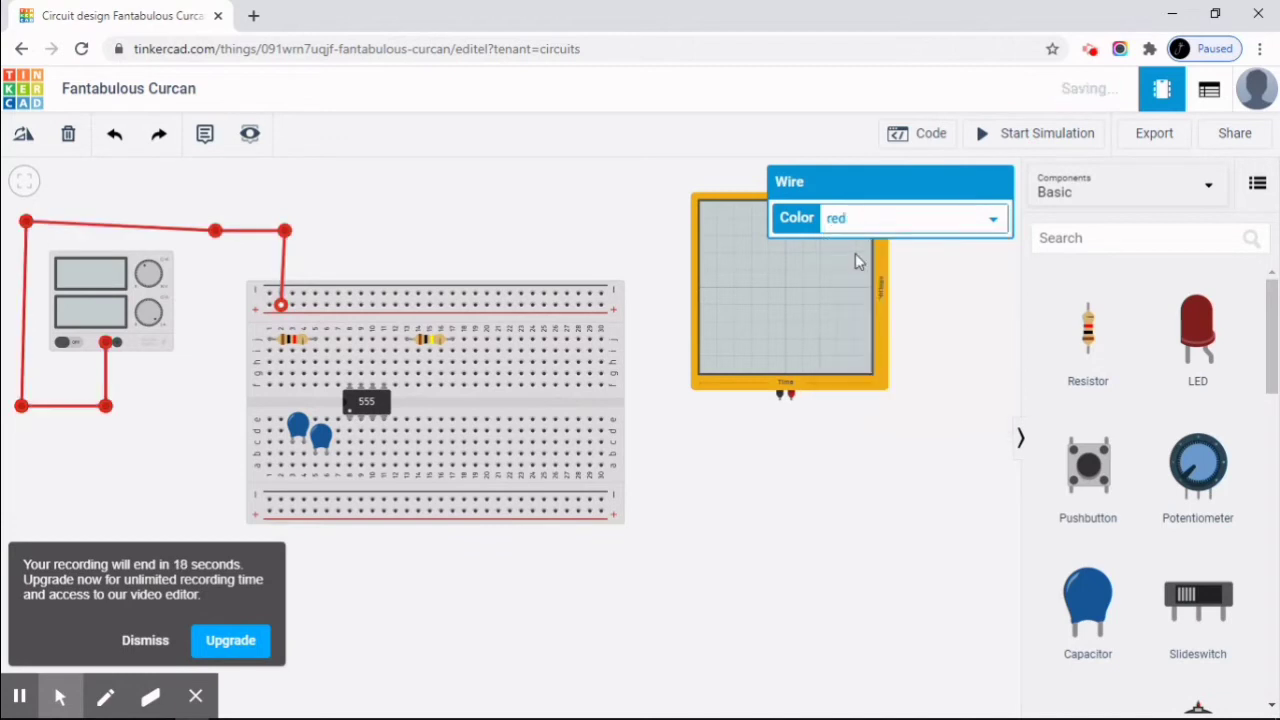
{"action": "left_click", "coordinate": [562, 628]}
{"action": "left_click", "coordinate": [145, 638]}
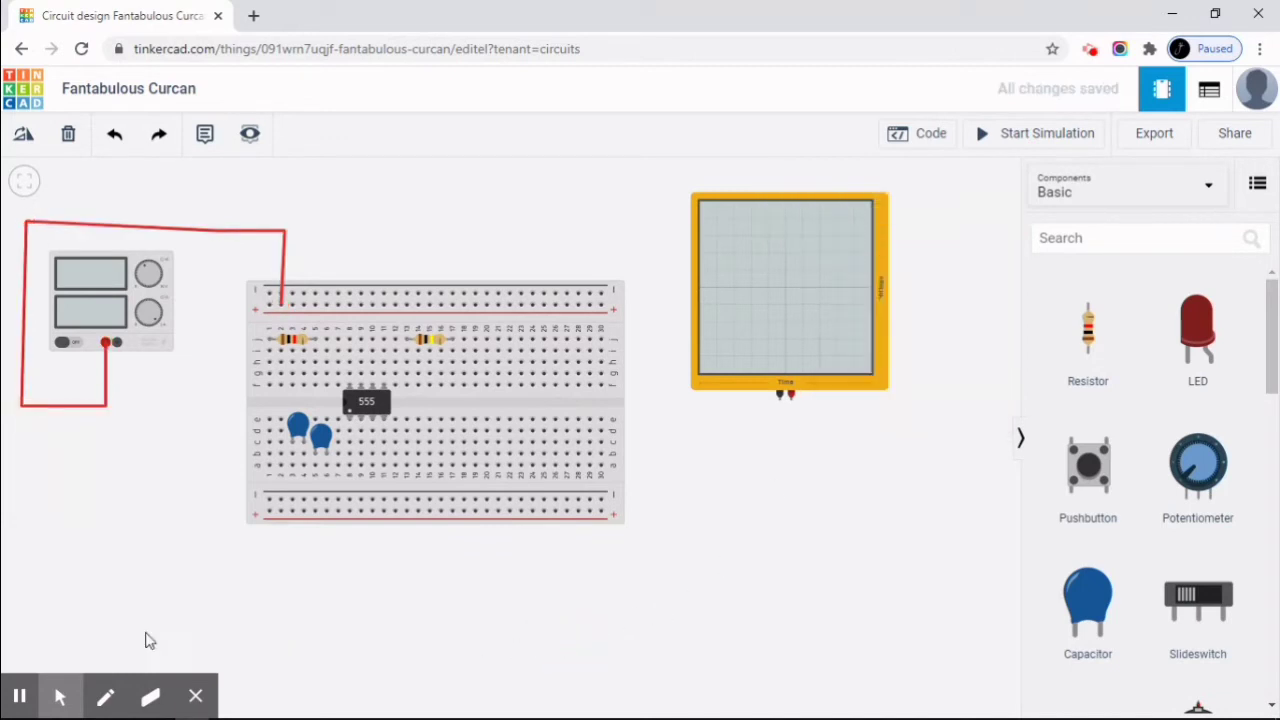
Wire the power supply's negative terminal to the breadboard's lower negative rail and colour the wire black.
{"action": "left_click", "coordinate": [117, 344]}
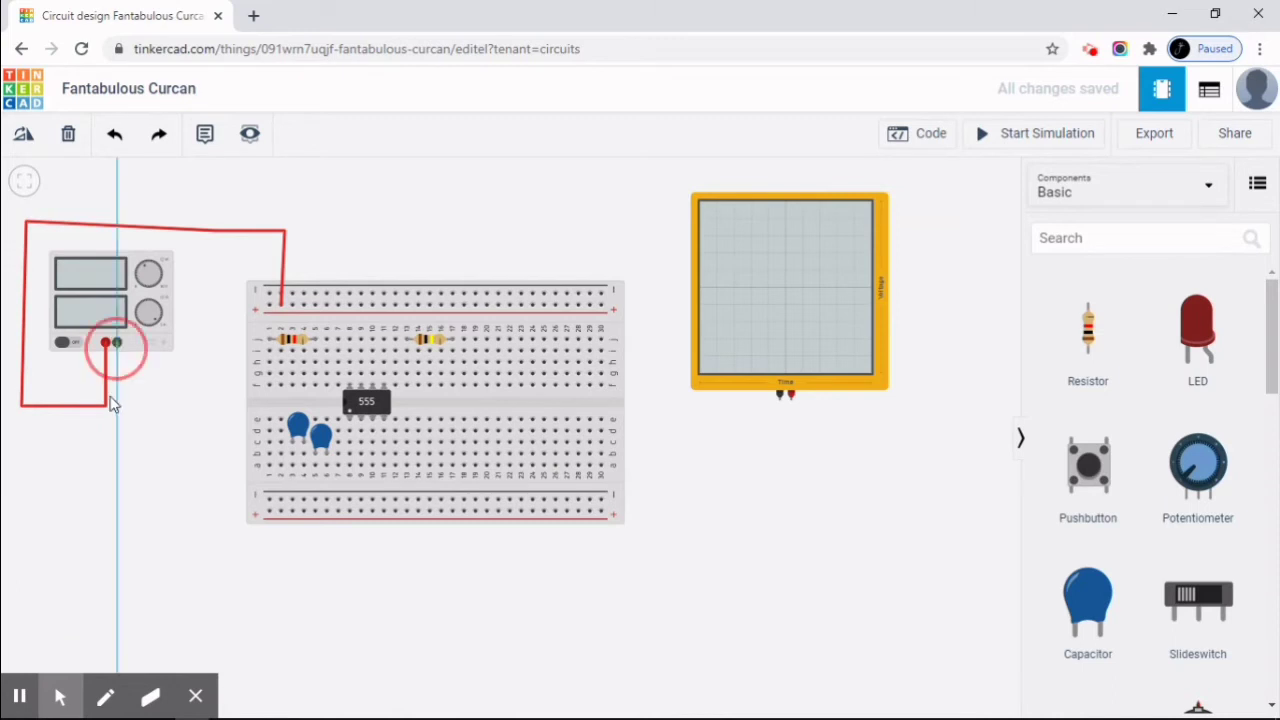
{"action": "left_click", "coordinate": [118, 511]}
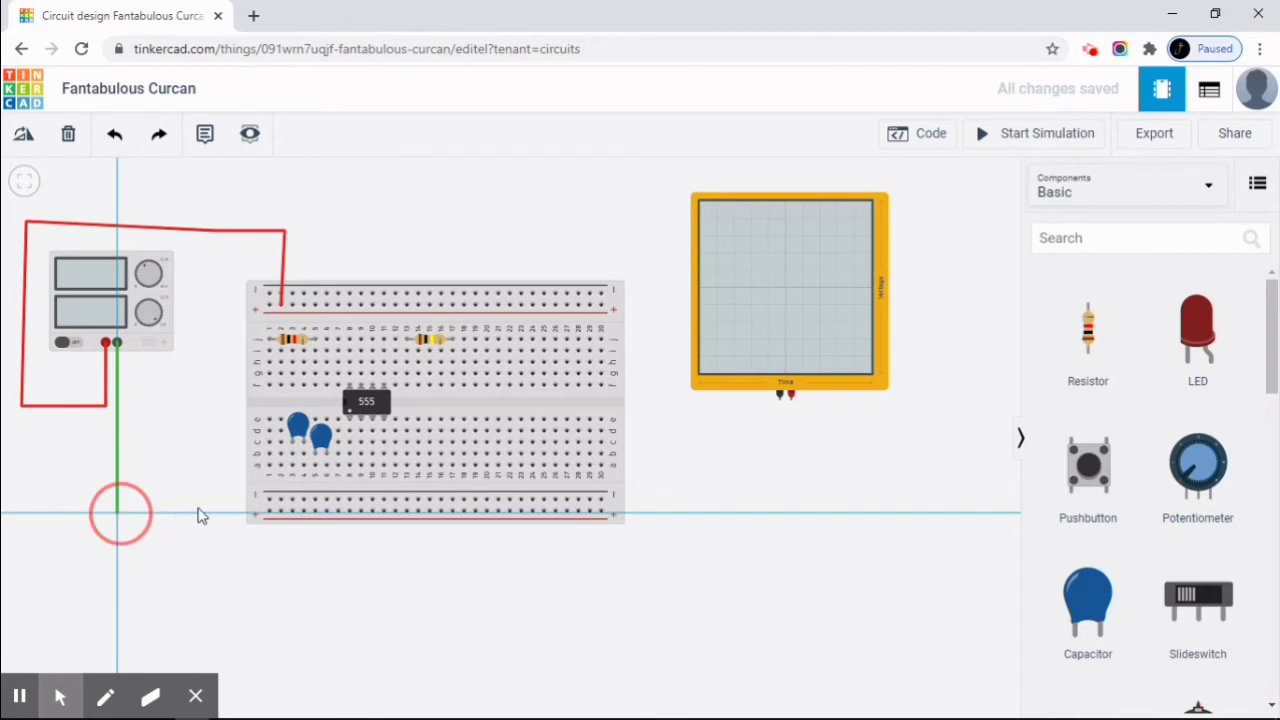
{"action": "left_click", "coordinate": [268, 500]}
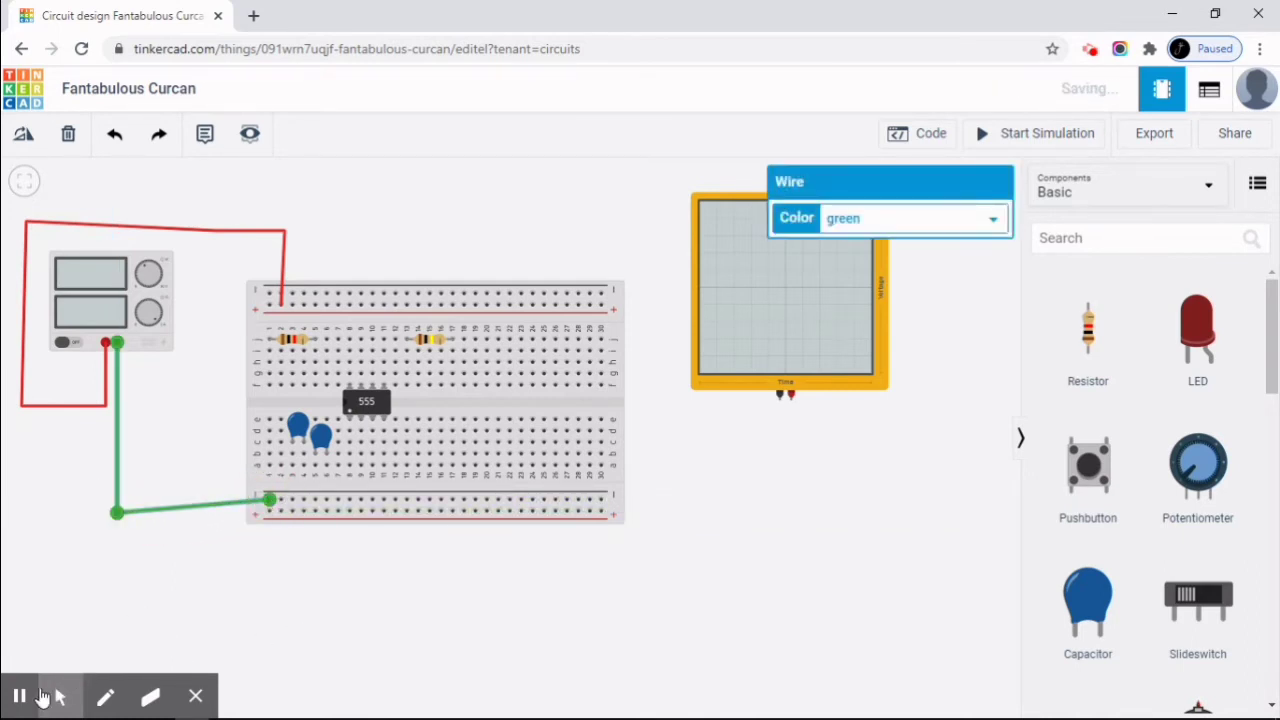
{"action": "left_click", "coordinate": [455, 630]}
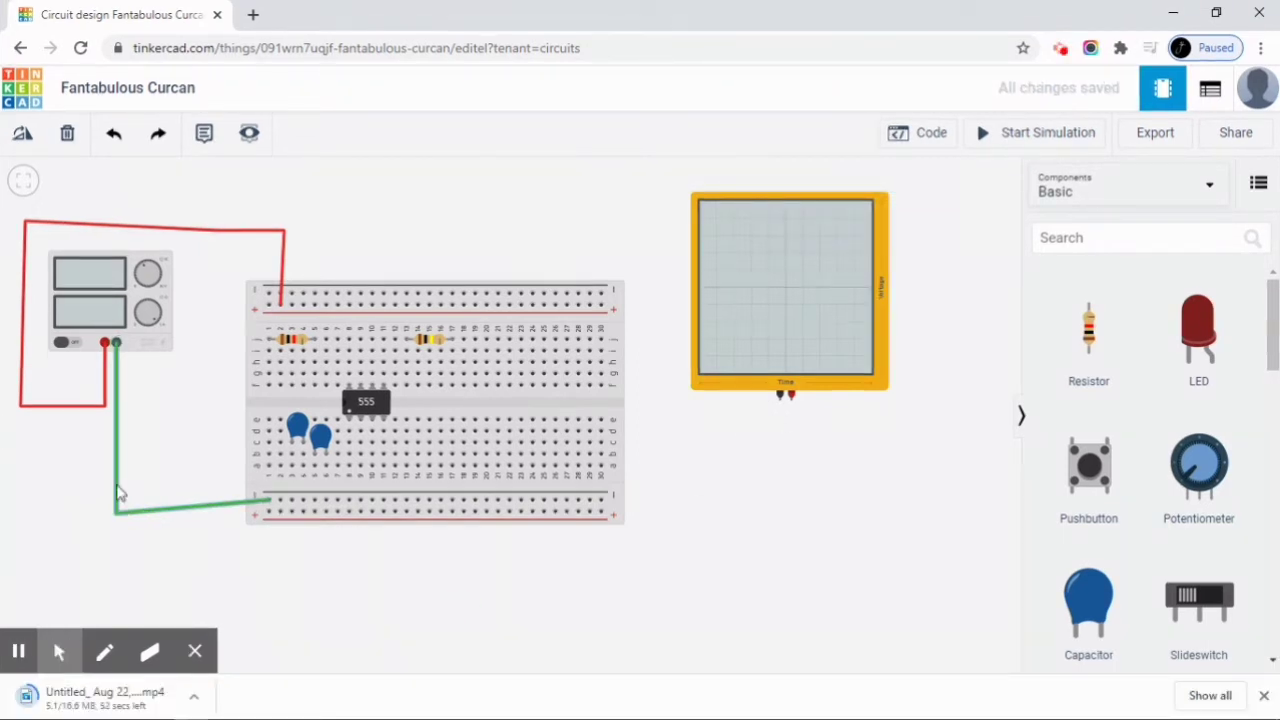
{"action": "left_click", "coordinate": [117, 492]}
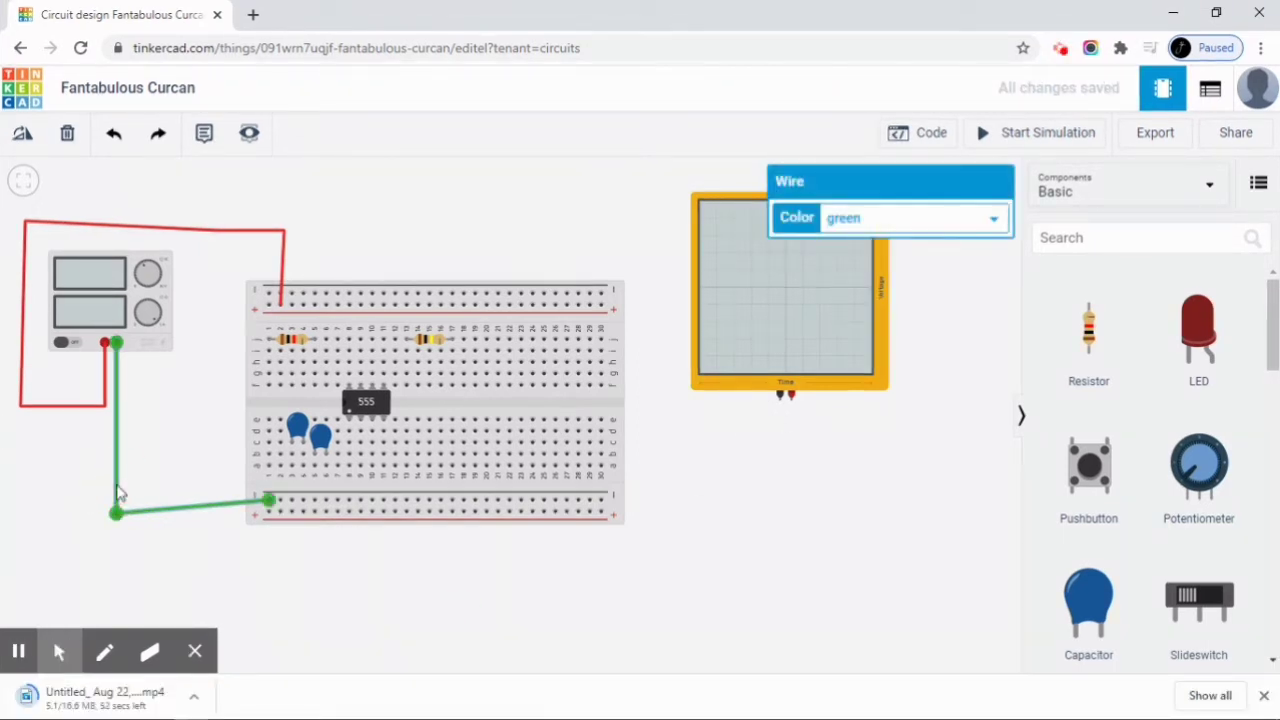
{"action": "left_click", "coordinate": [993, 219]}
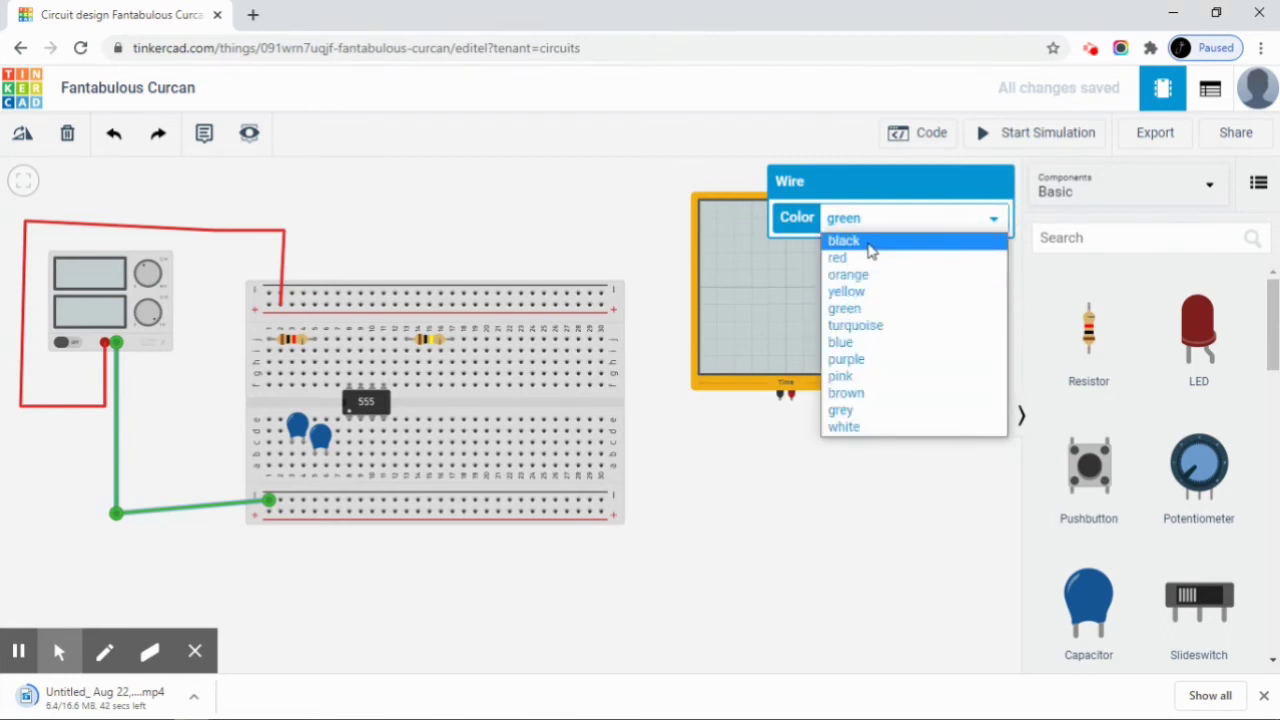
{"action": "left_click", "coordinate": [835, 242]}
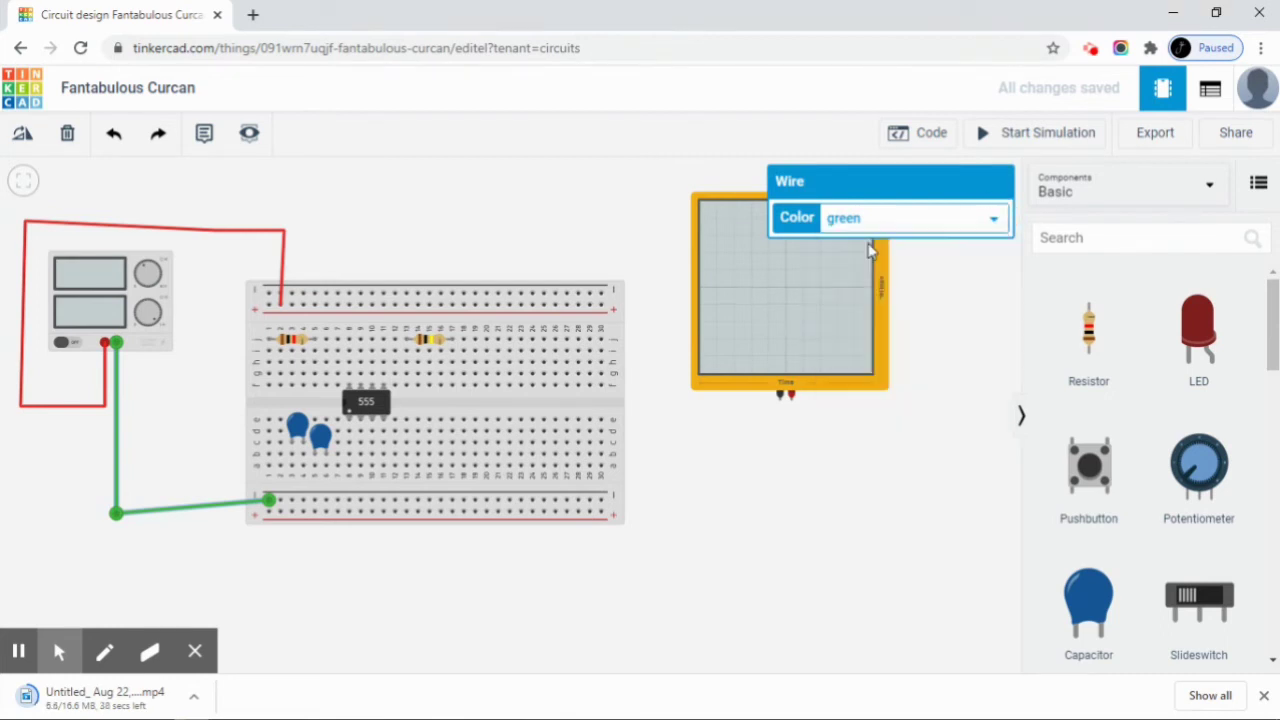
{"action": "left_click", "coordinate": [862, 500]}
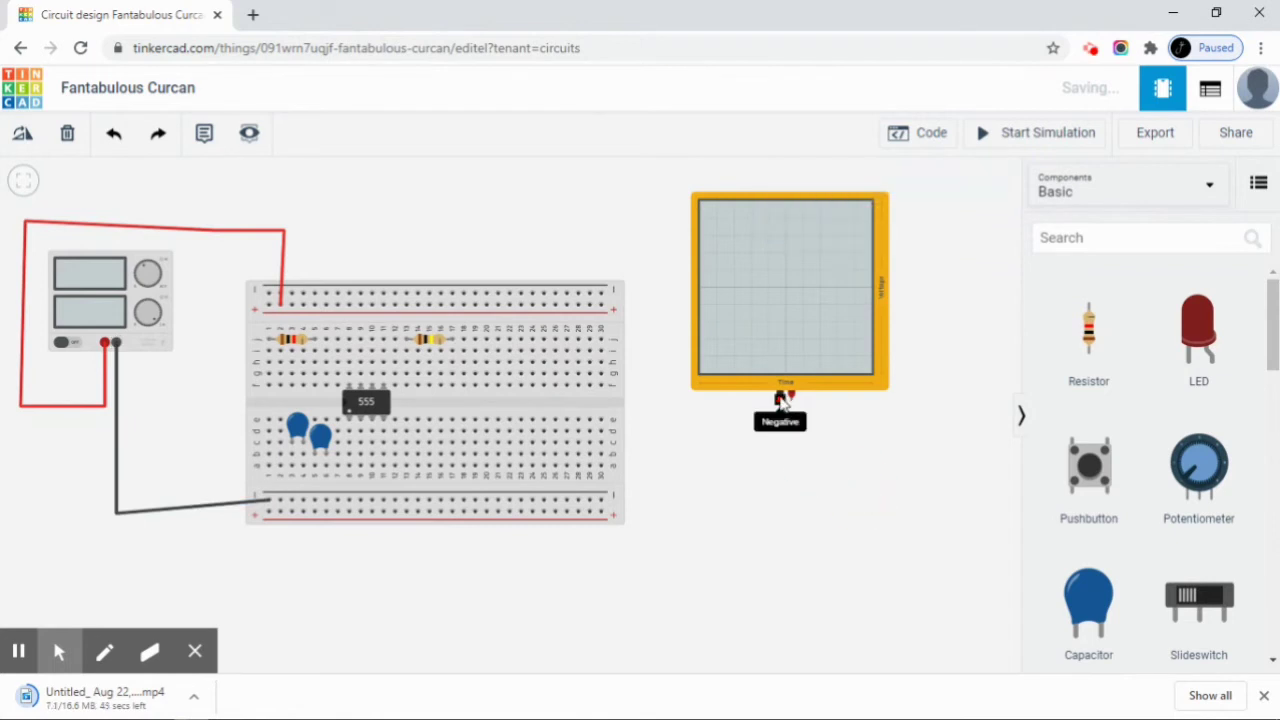
Connect the oscilloscope's negative terminal to the far end of the lower negative rail with a black wire.
{"action": "left_click_drag", "start_coordinate": [780, 397], "coordinate": [614, 508]}
{"action": "left_click", "coordinate": [860, 482]}
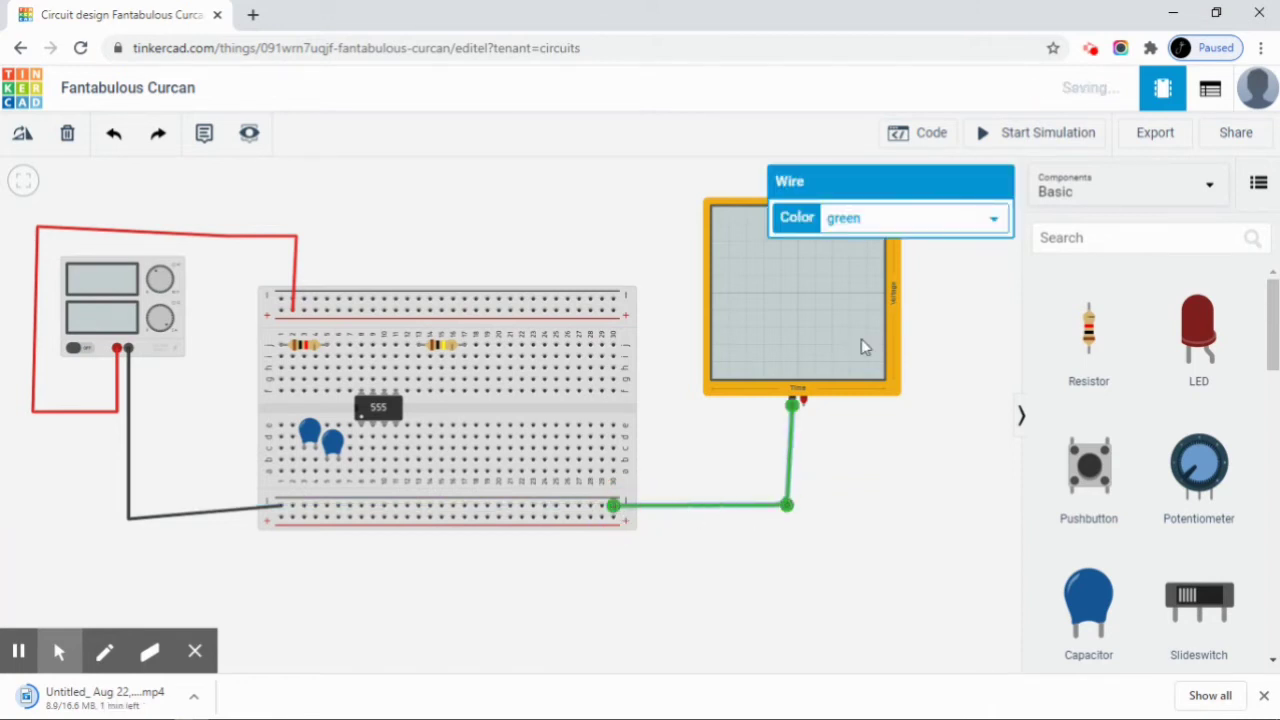
{"action": "left_click", "coordinate": [996, 226]}
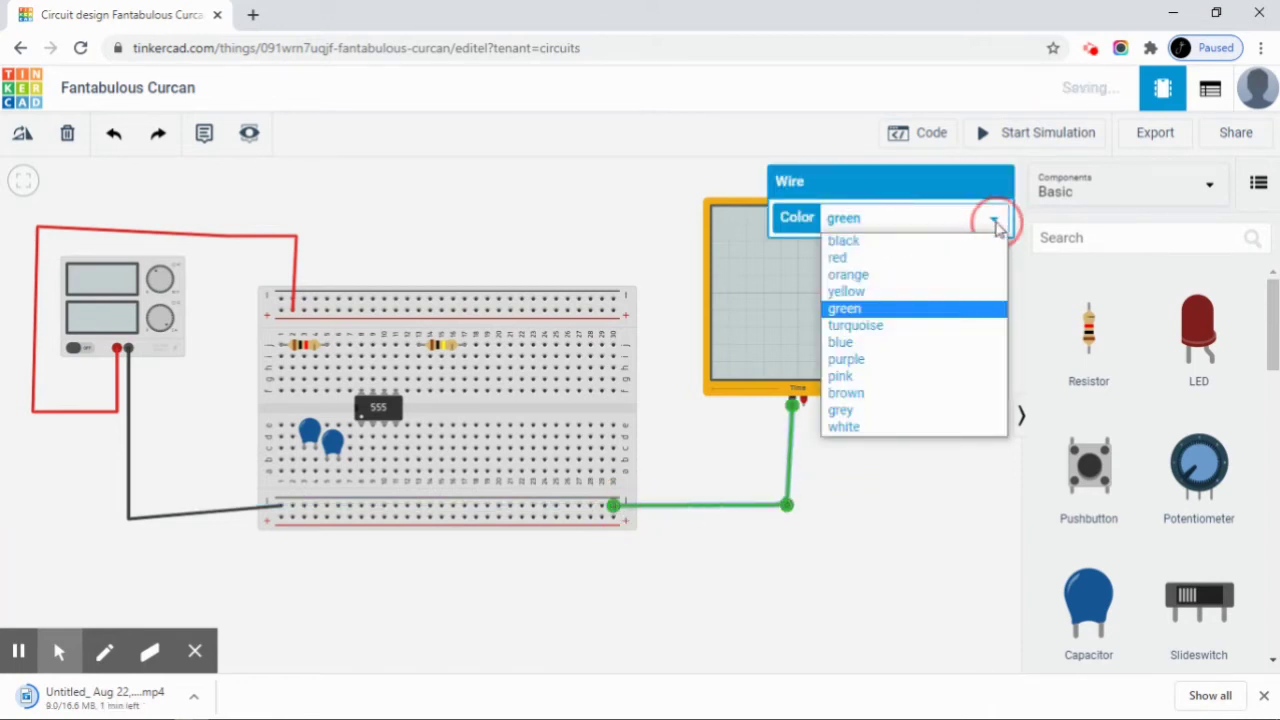
{"action": "left_click", "coordinate": [880, 244]}
{"action": "left_click", "coordinate": [930, 544]}
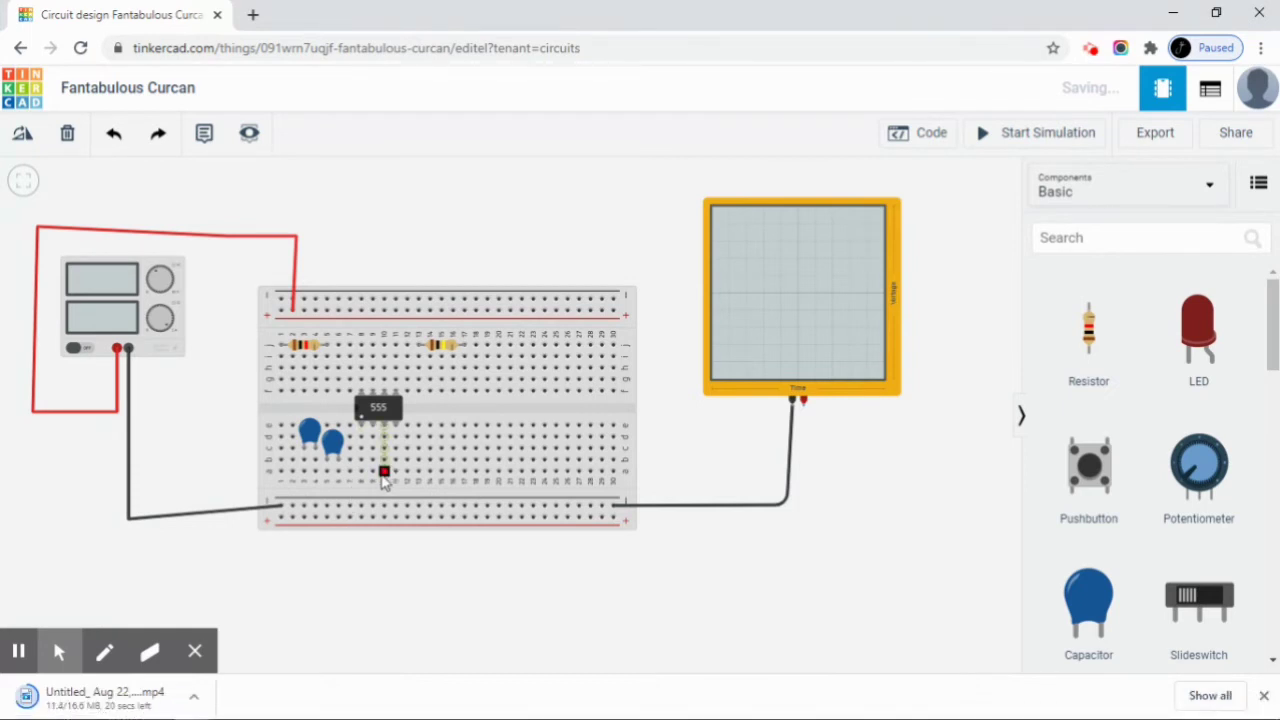
Connect breadboard column 10, row a, below the 555 timer, to the oscilloscope's positive terminal with a yellow wire.
{"action": "left_click_drag", "start_coordinate": [384, 474], "coordinate": [803, 404]}
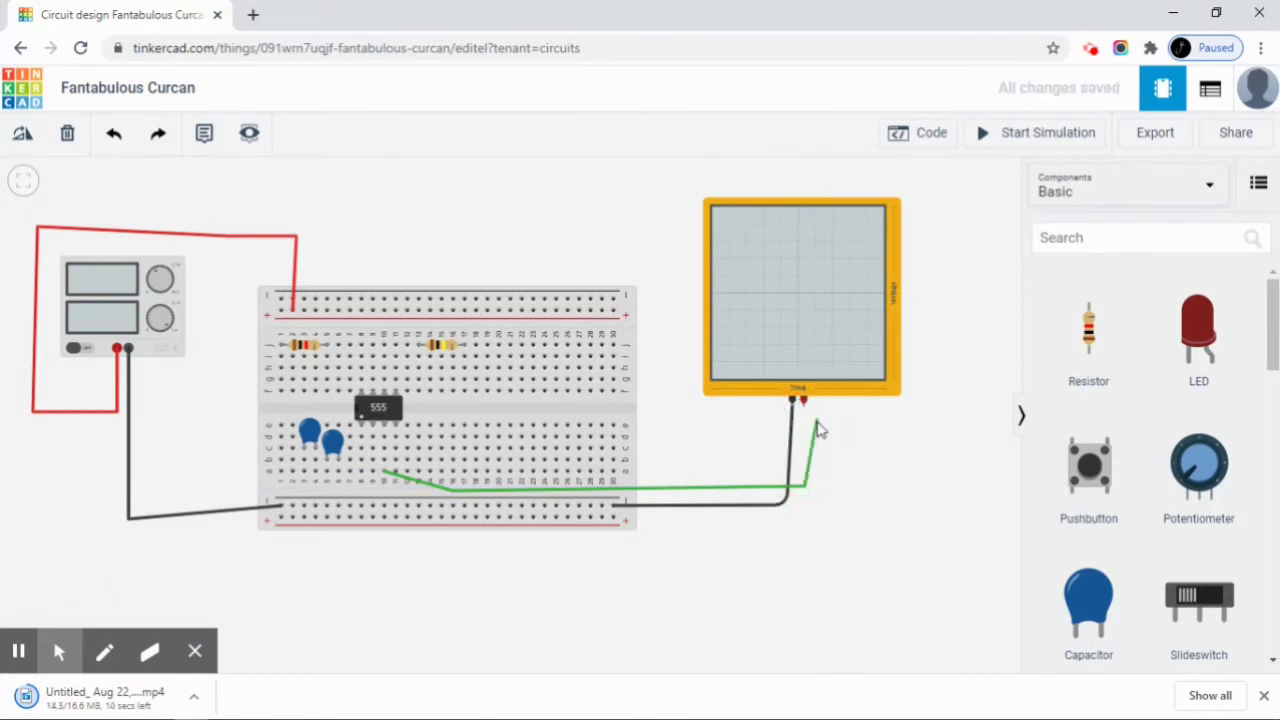
{"action": "left_click", "coordinate": [805, 410]}
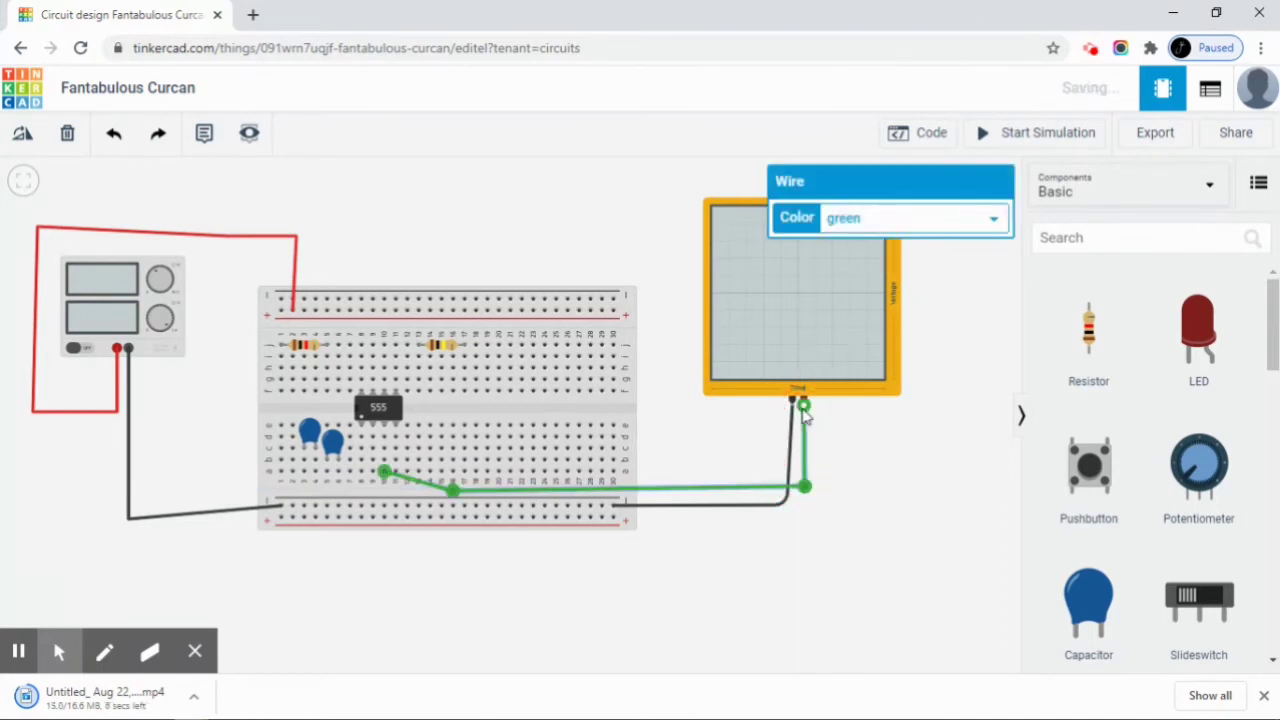
{"action": "left_click", "coordinate": [995, 222]}
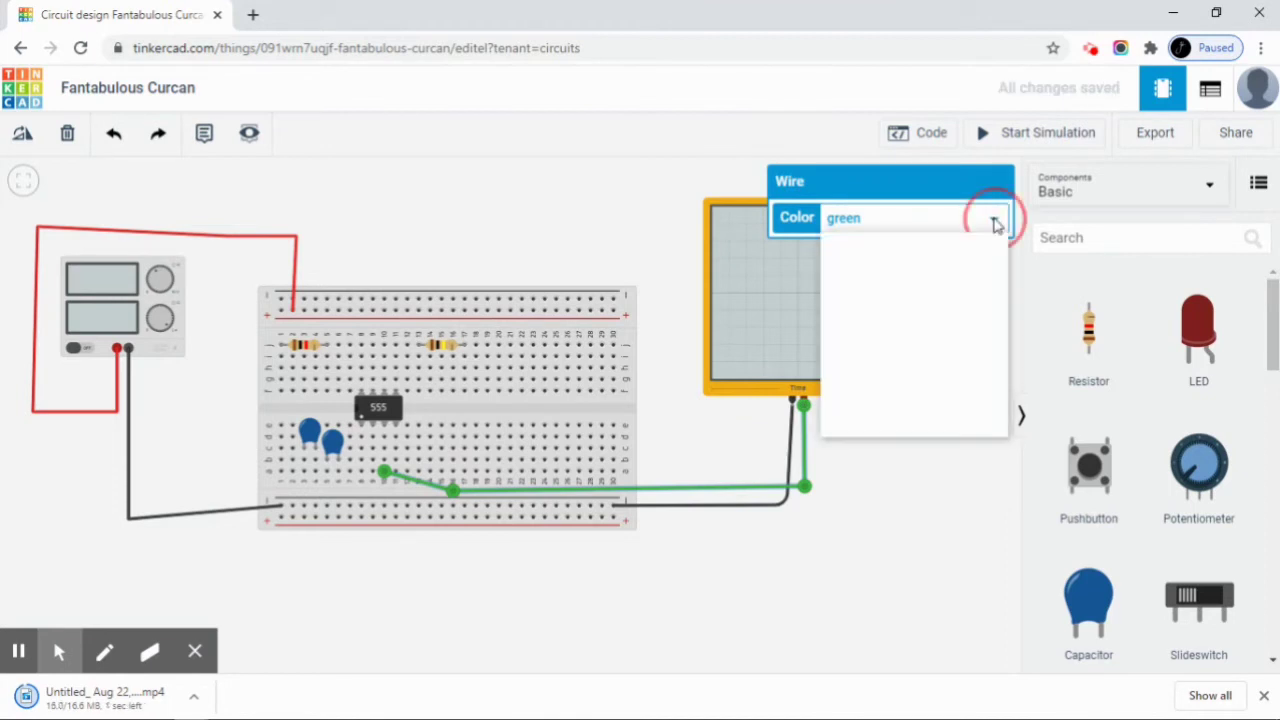
{"action": "left_click", "coordinate": [892, 302]}
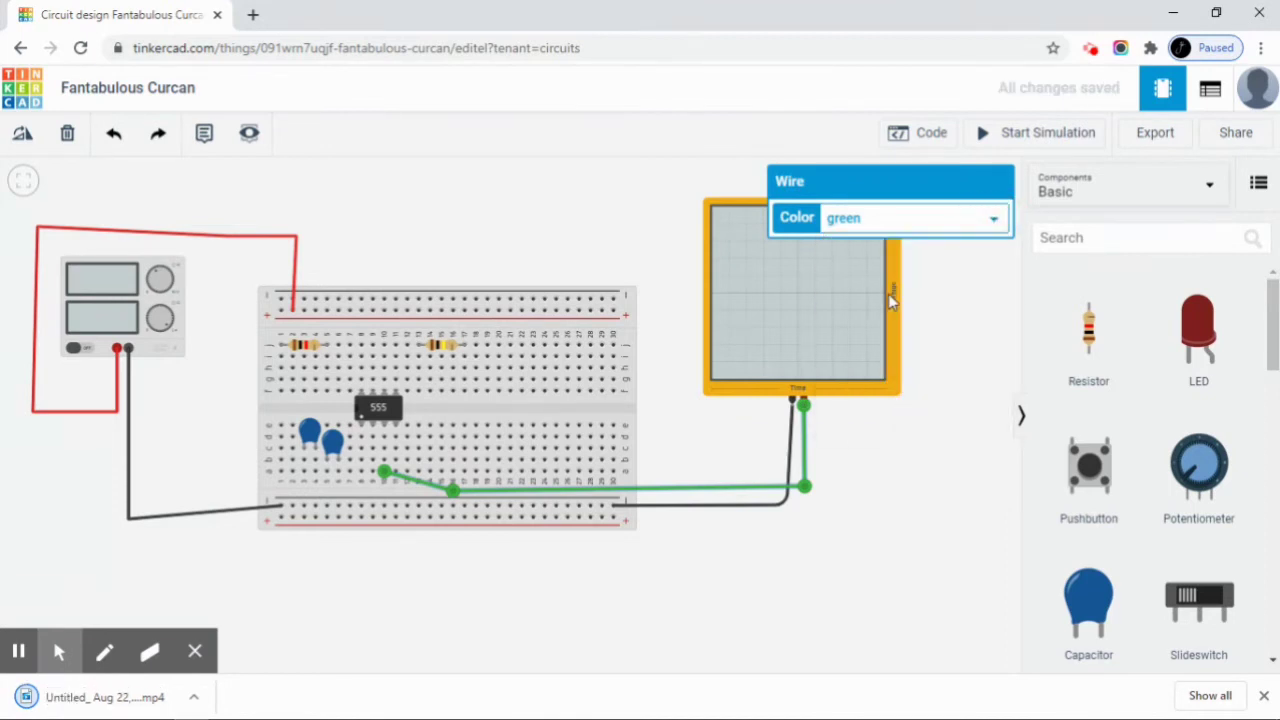
{"action": "left_click", "coordinate": [917, 514]}
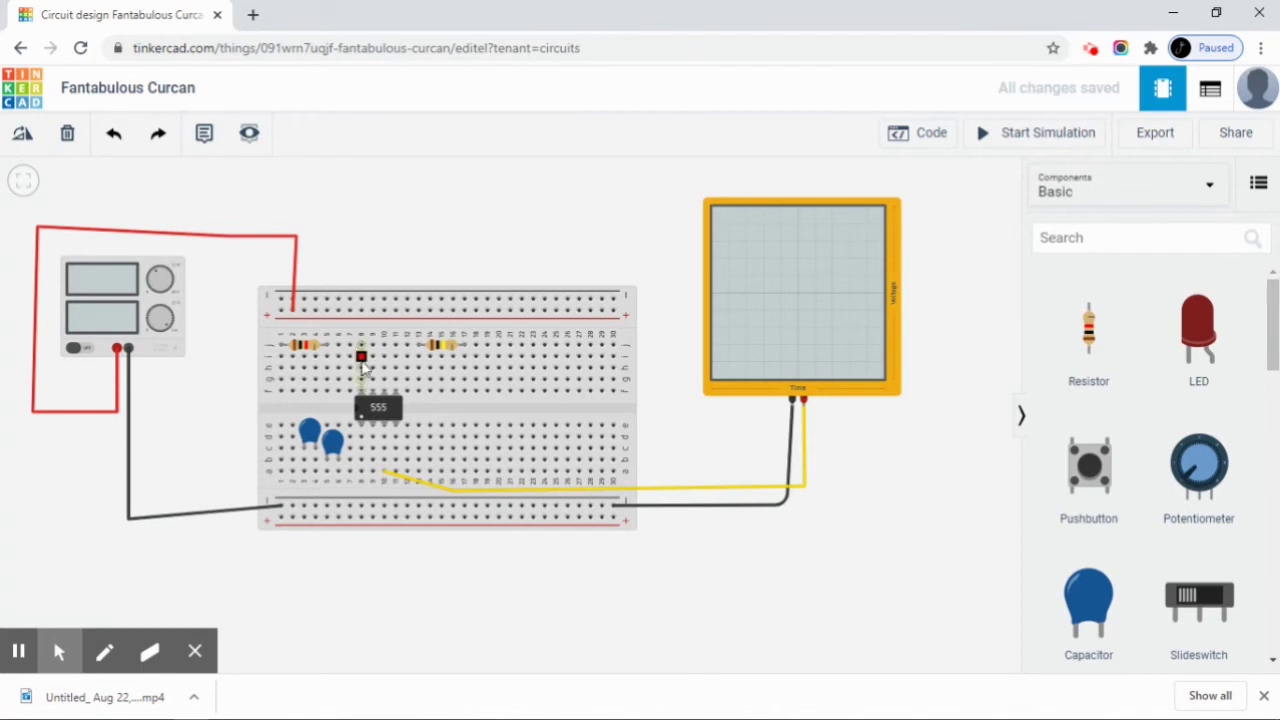
Connect breadboard column 8, row j, above the 555 timer, to the upper positive rail with a red wire.
{"action": "left_click", "coordinate": [362, 347]}
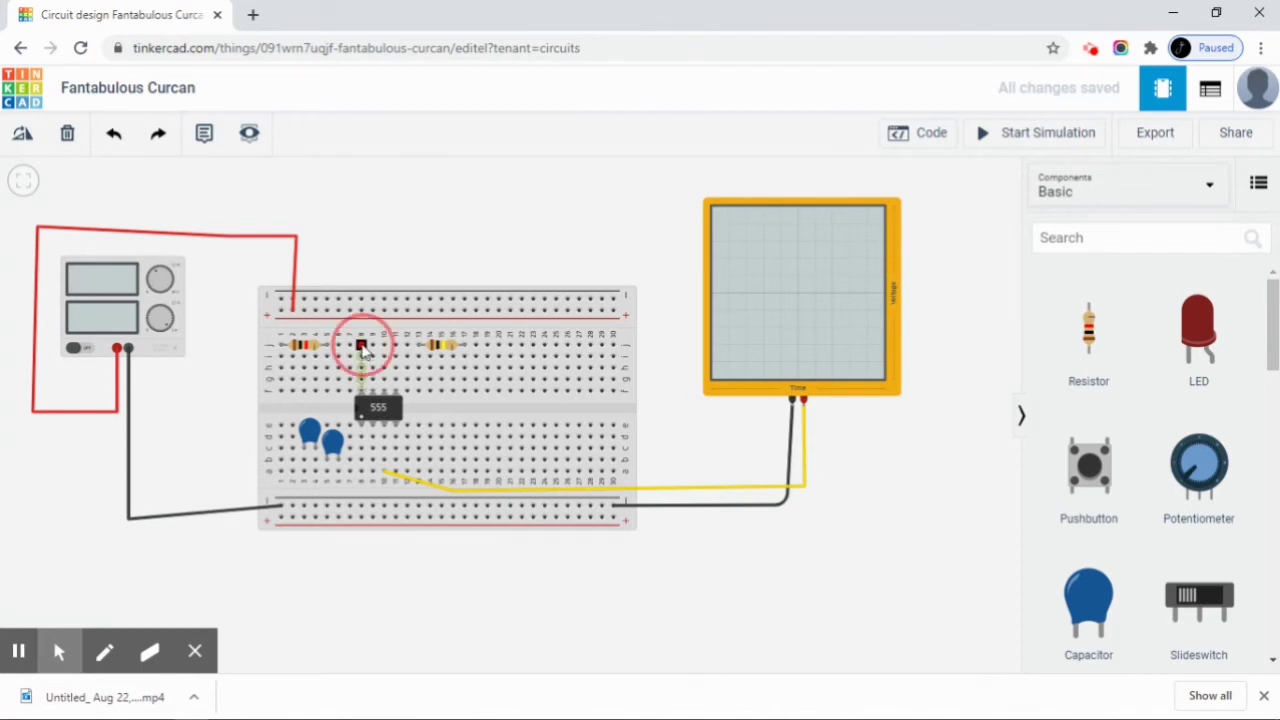
{"action": "left_click_drag", "start_coordinate": [363, 348], "coordinate": [364, 314]}
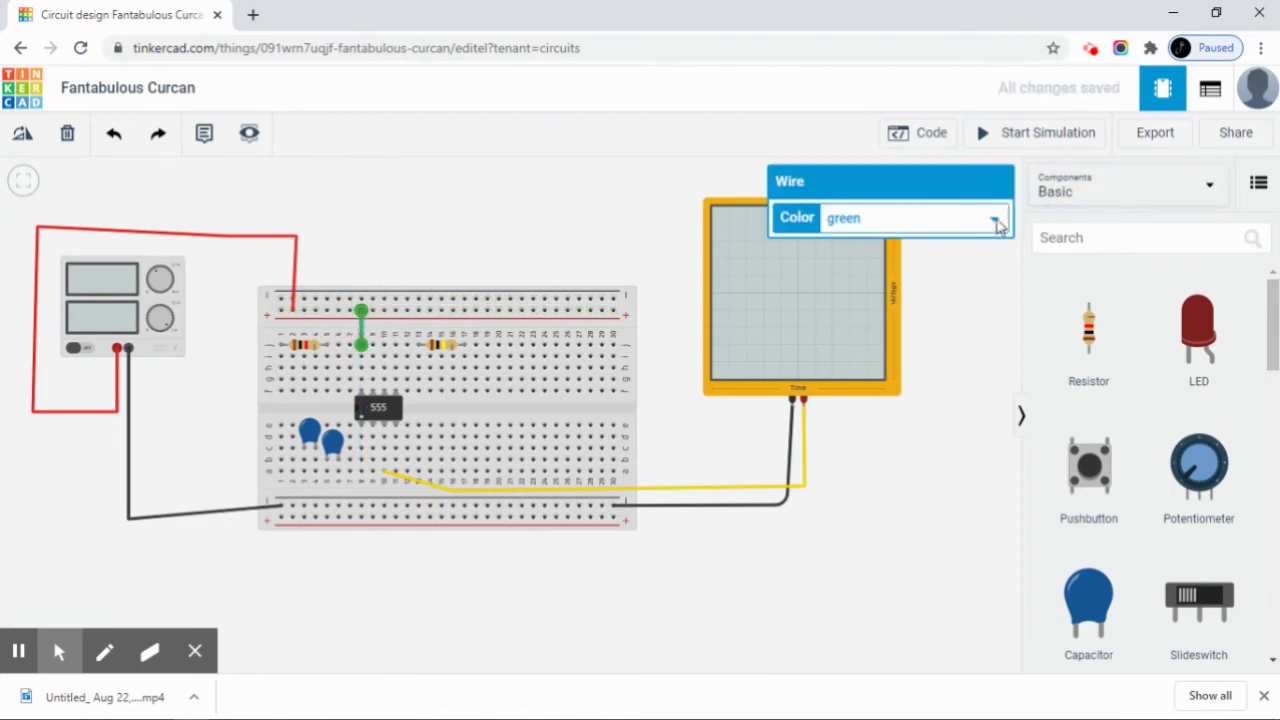
{"action": "left_click", "coordinate": [995, 220]}
{"action": "left_click", "coordinate": [858, 260]}
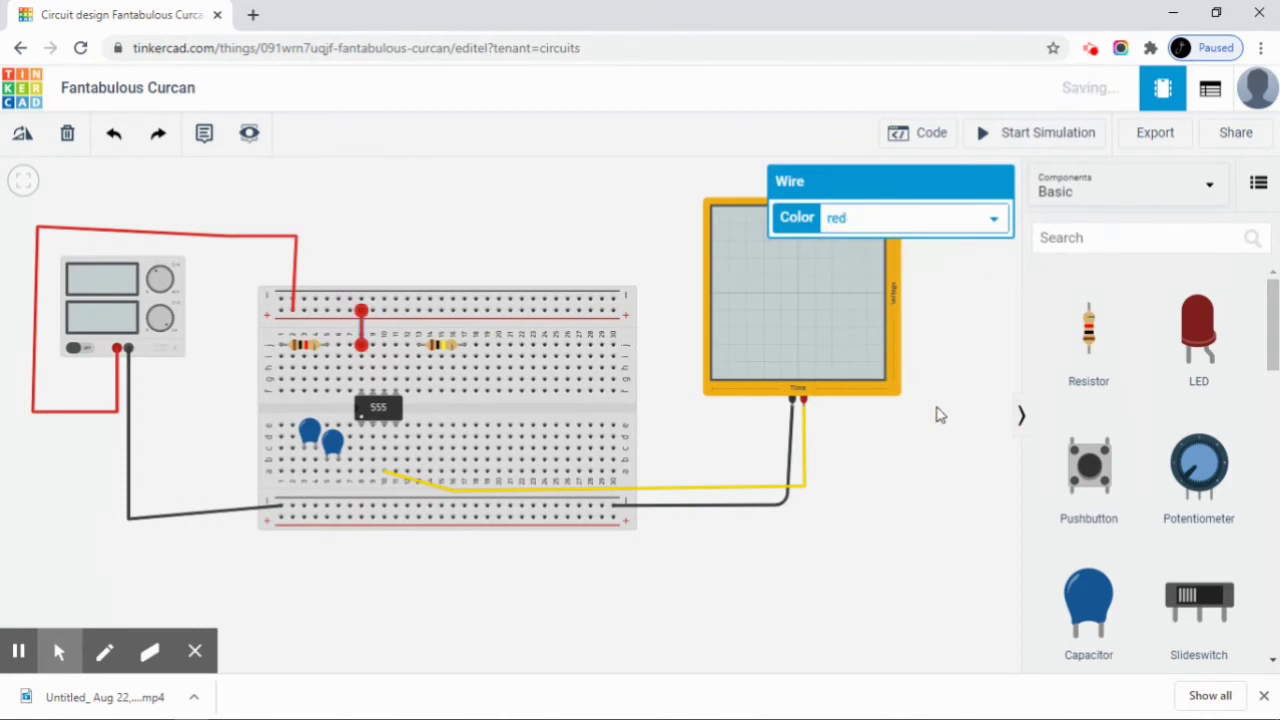
{"action": "left_click", "coordinate": [952, 453]}
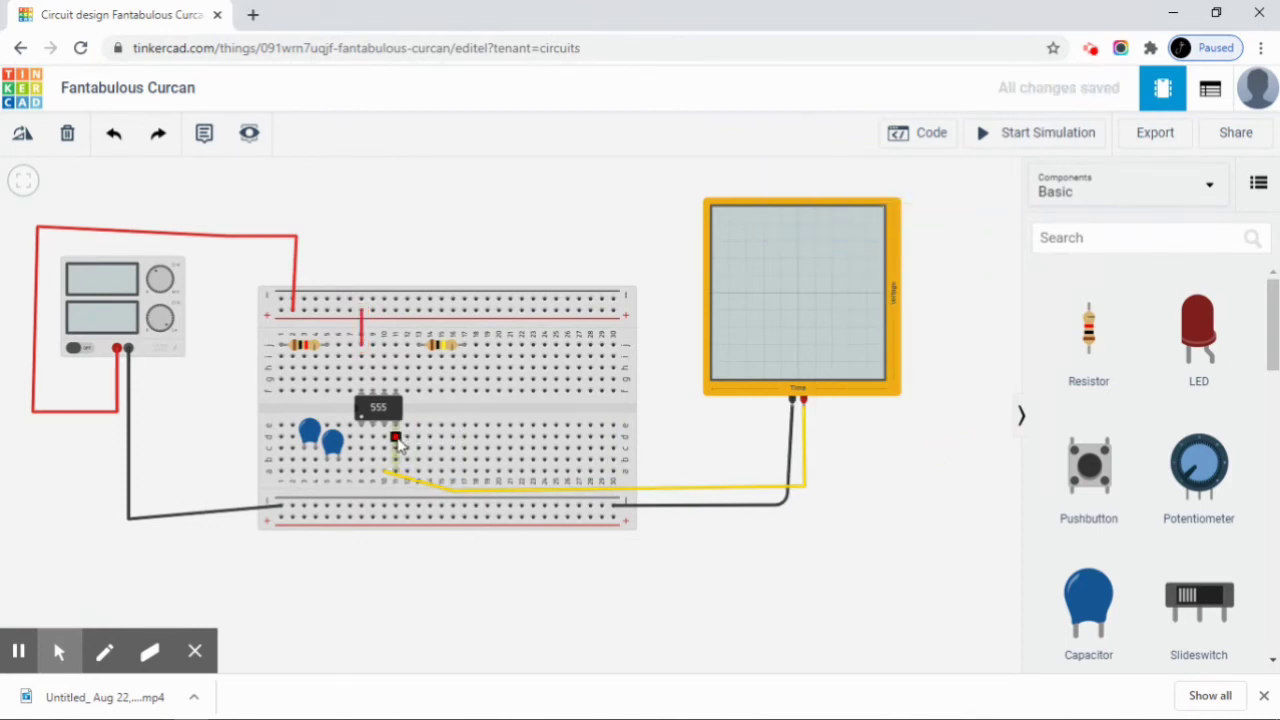
Connect column 11, row d, below the 555 timer, to the upper positive rail near column 23 with a red wire.
{"action": "left_click_drag", "start_coordinate": [397, 443], "coordinate": [533, 313]}
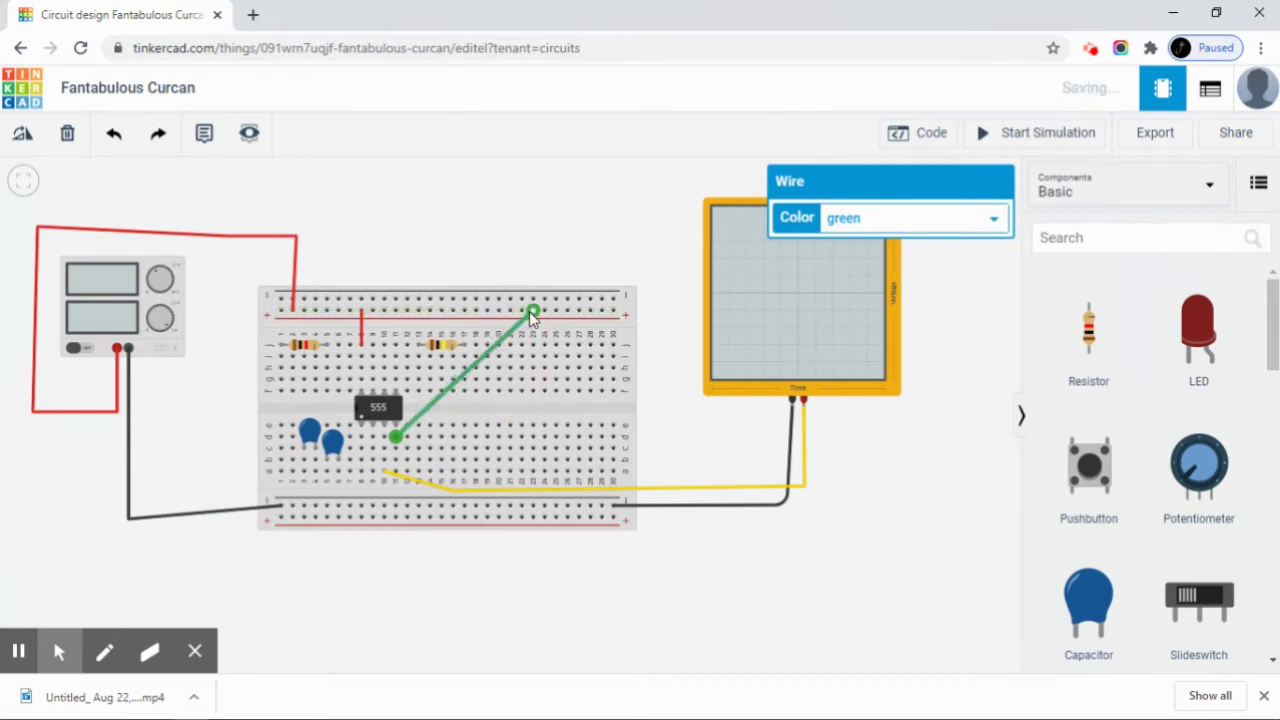
{"action": "left_click", "coordinate": [993, 217]}
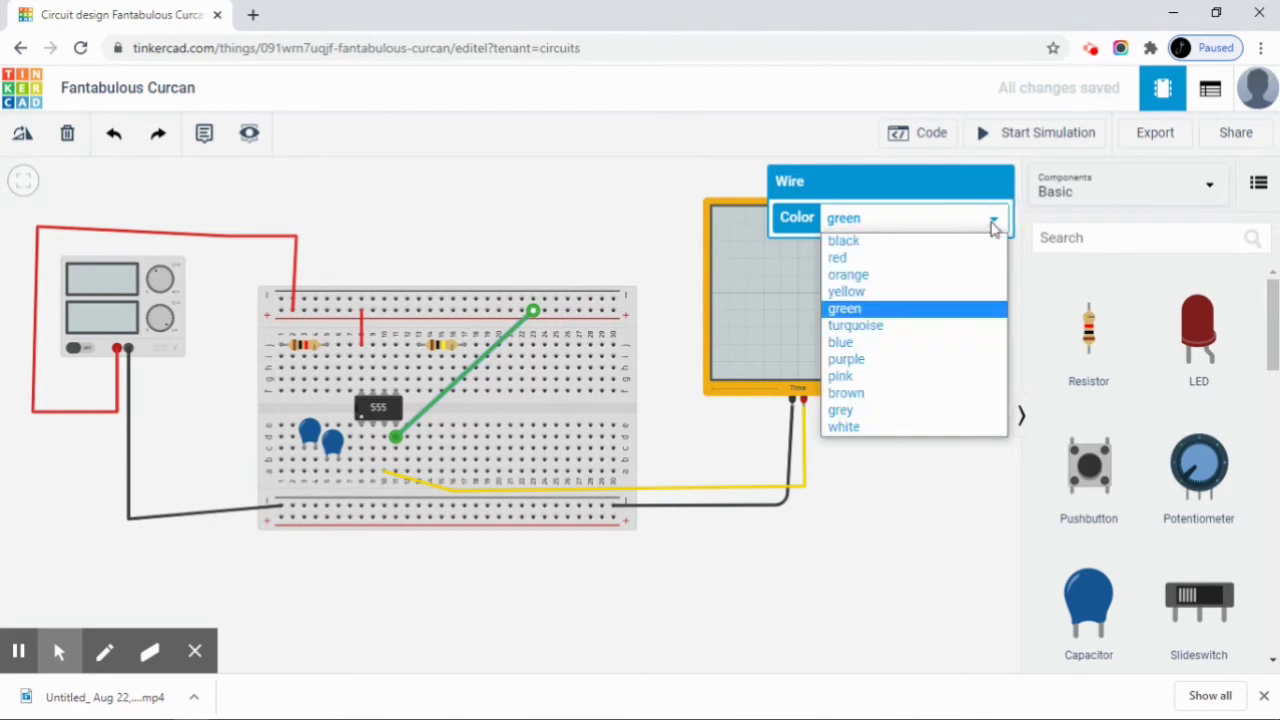
{"action": "left_click", "coordinate": [871, 261]}
{"action": "left_click", "coordinate": [926, 520]}
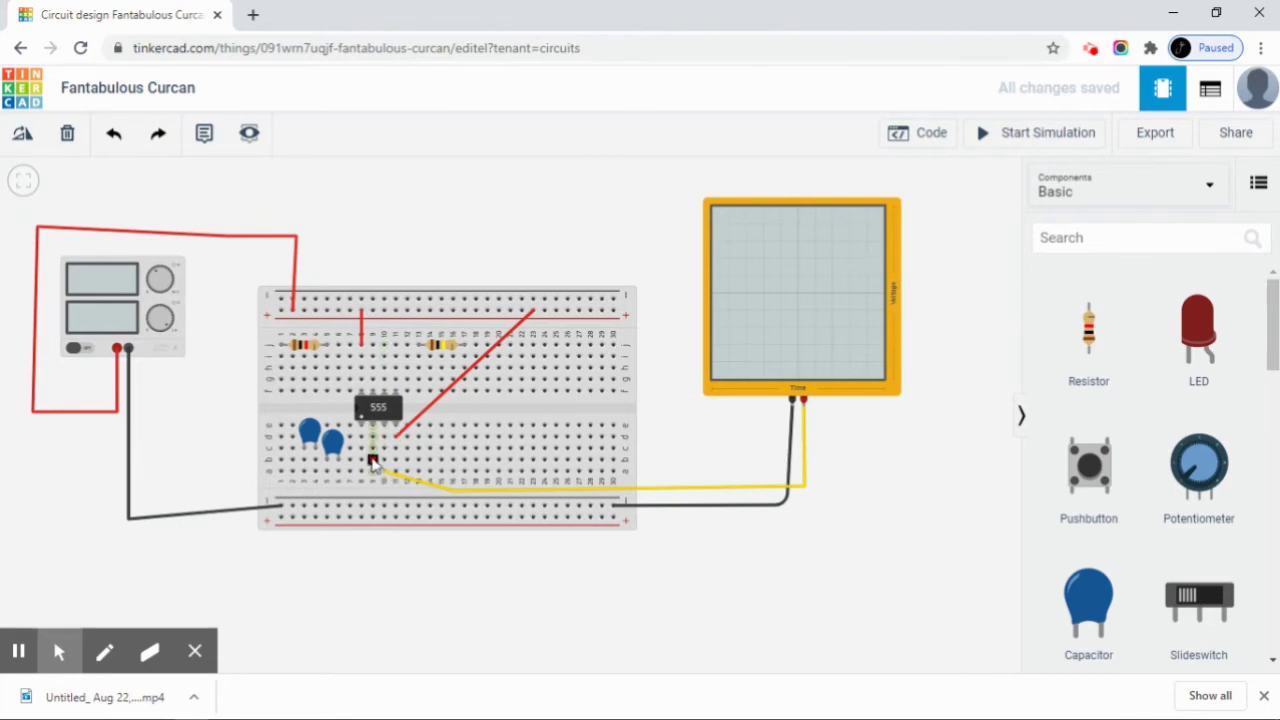
Connect column 9, row b, to column 10, row g, with a blue wire bent around the 555 timer.
{"action": "left_click_drag", "start_coordinate": [372, 462], "coordinate": [451, 414]}
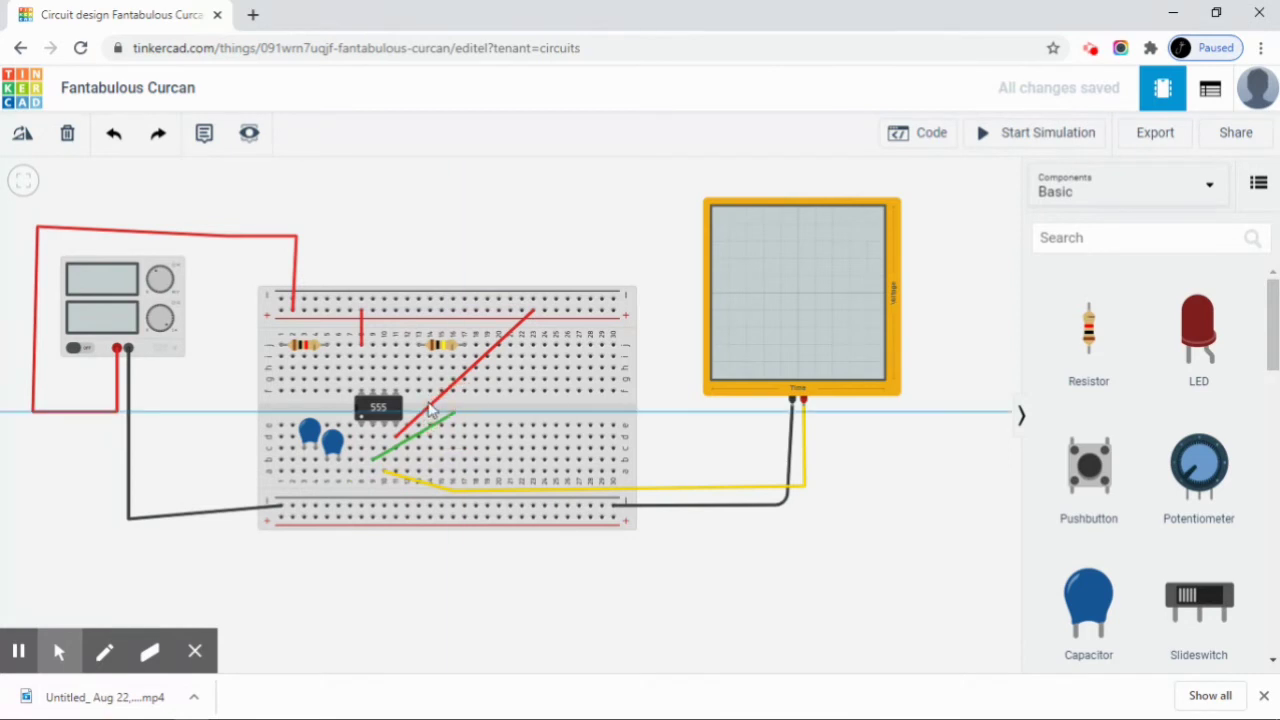
{"action": "left_click", "coordinate": [384, 380]}
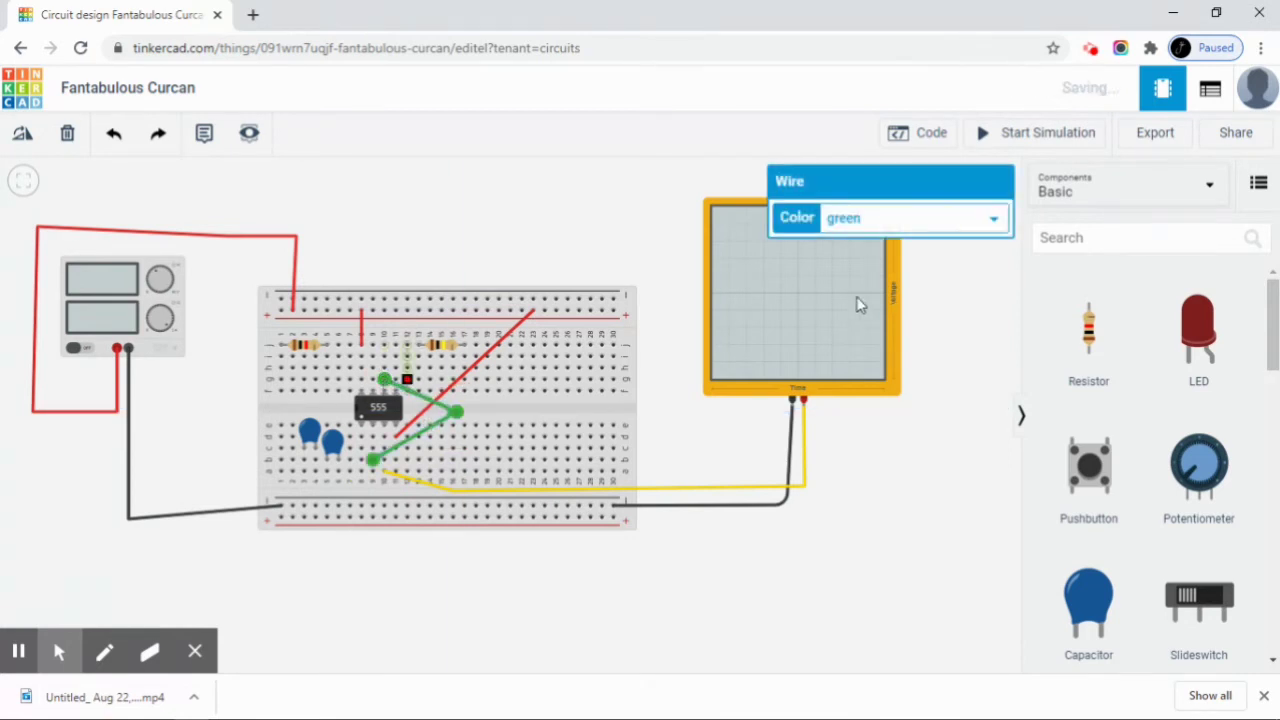
{"action": "left_click", "coordinate": [993, 222]}
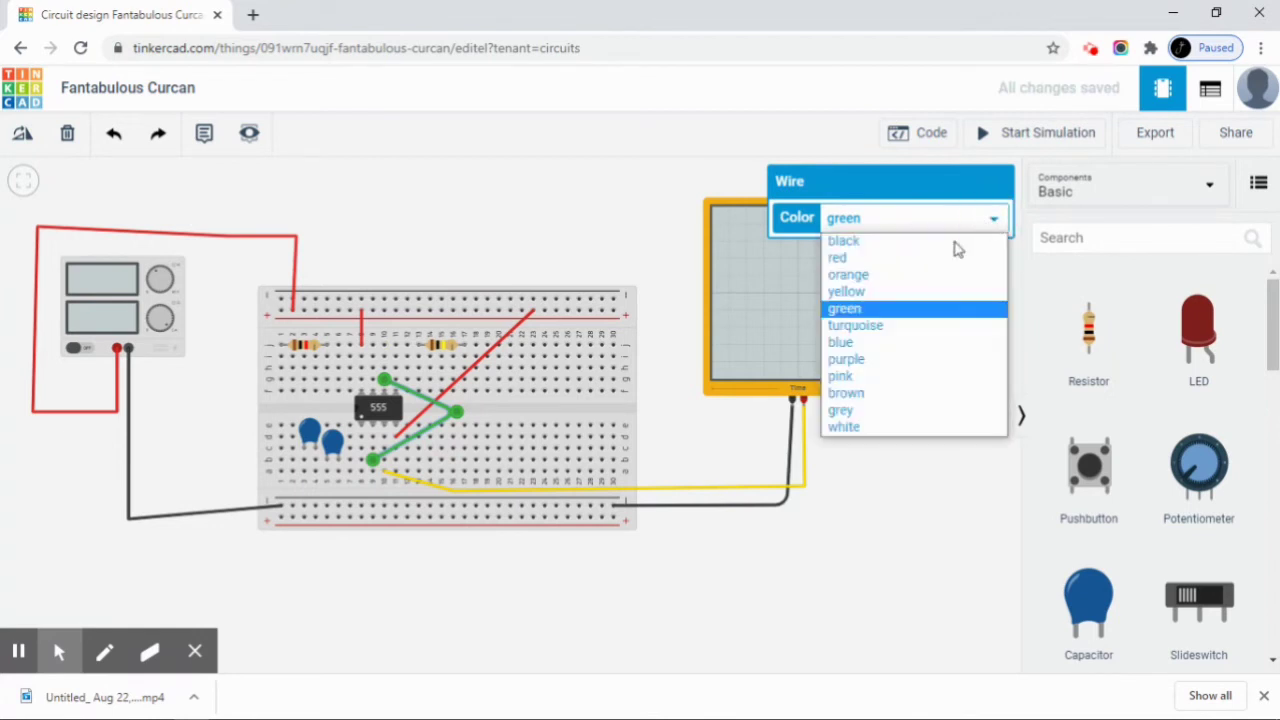
{"action": "left_click", "coordinate": [875, 343]}
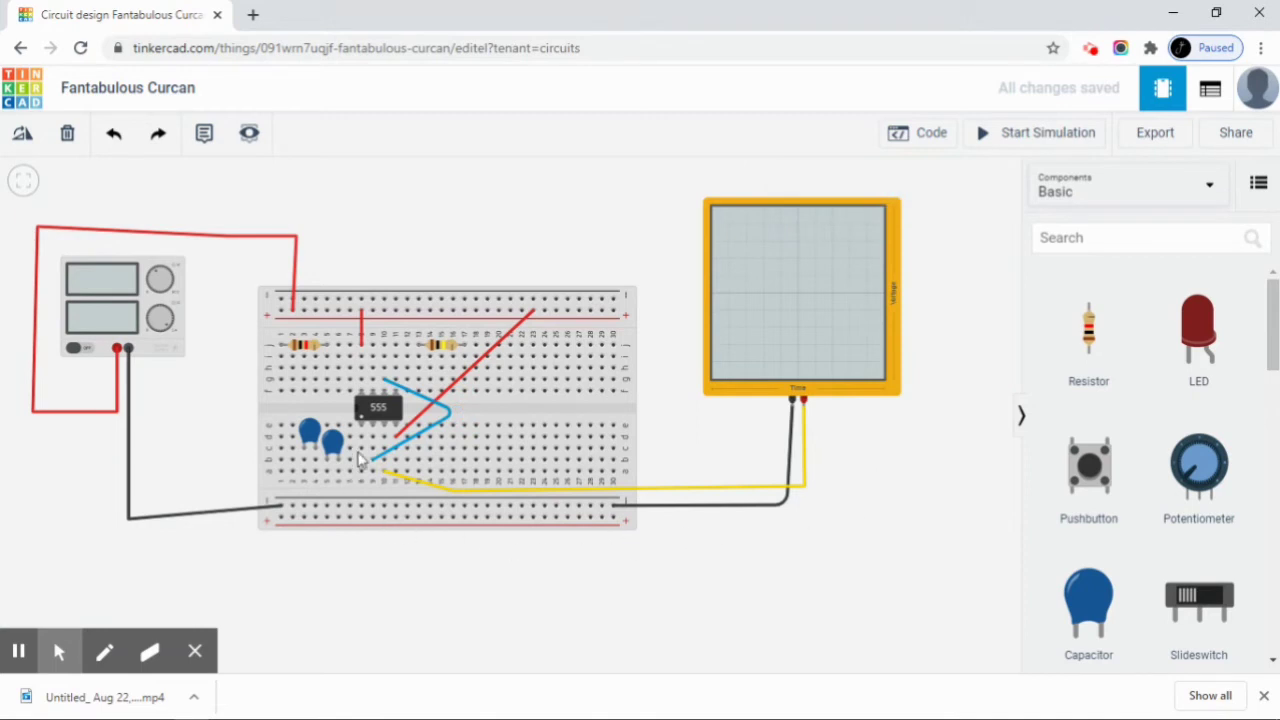
Connect column 8, row a, below the 555 timer, to the lower negative rail with a black wire.
{"action": "left_click_drag", "start_coordinate": [362, 471], "coordinate": [362, 506]}
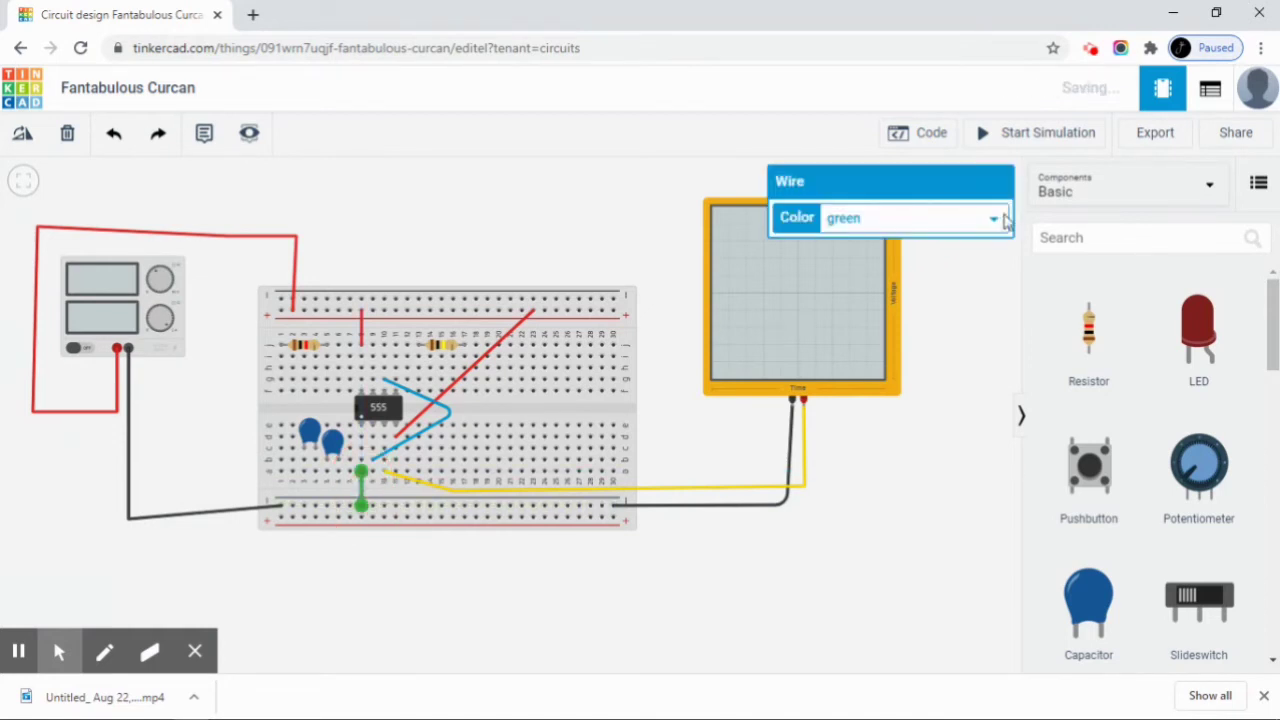
{"action": "left_click", "coordinate": [991, 226]}
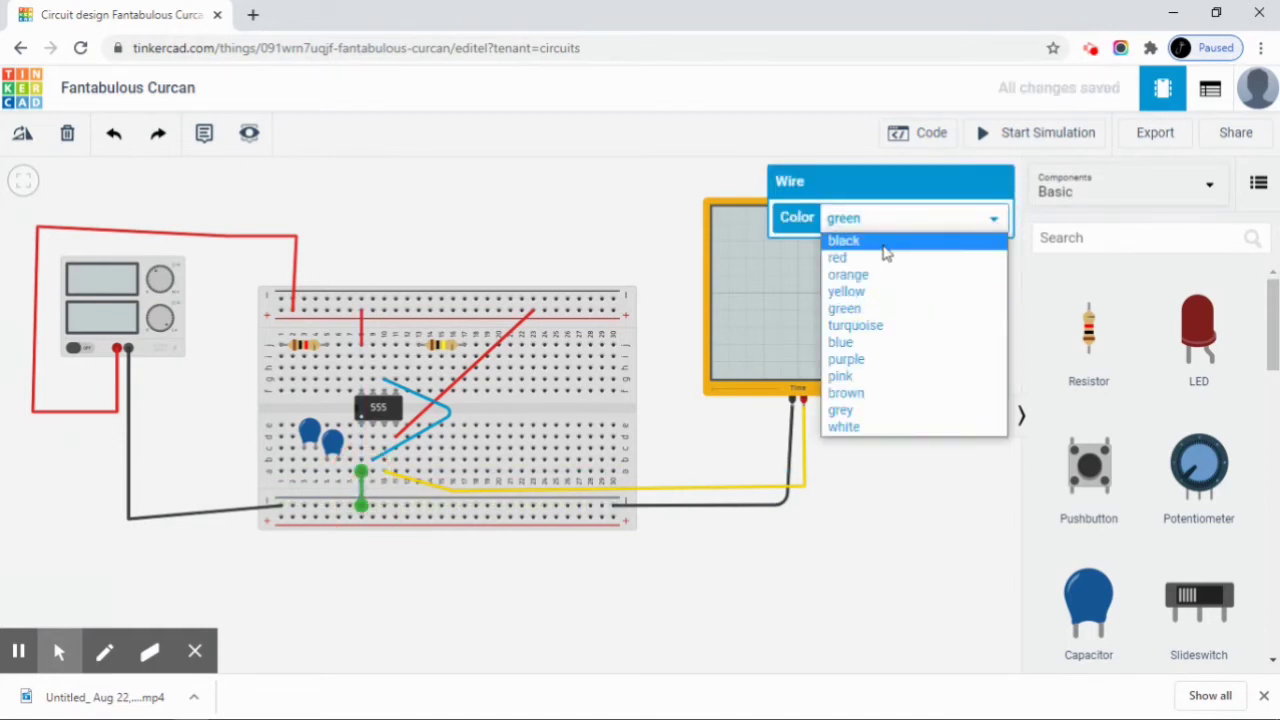
{"action": "left_click", "coordinate": [884, 250]}
{"action": "left_click", "coordinate": [868, 592]}
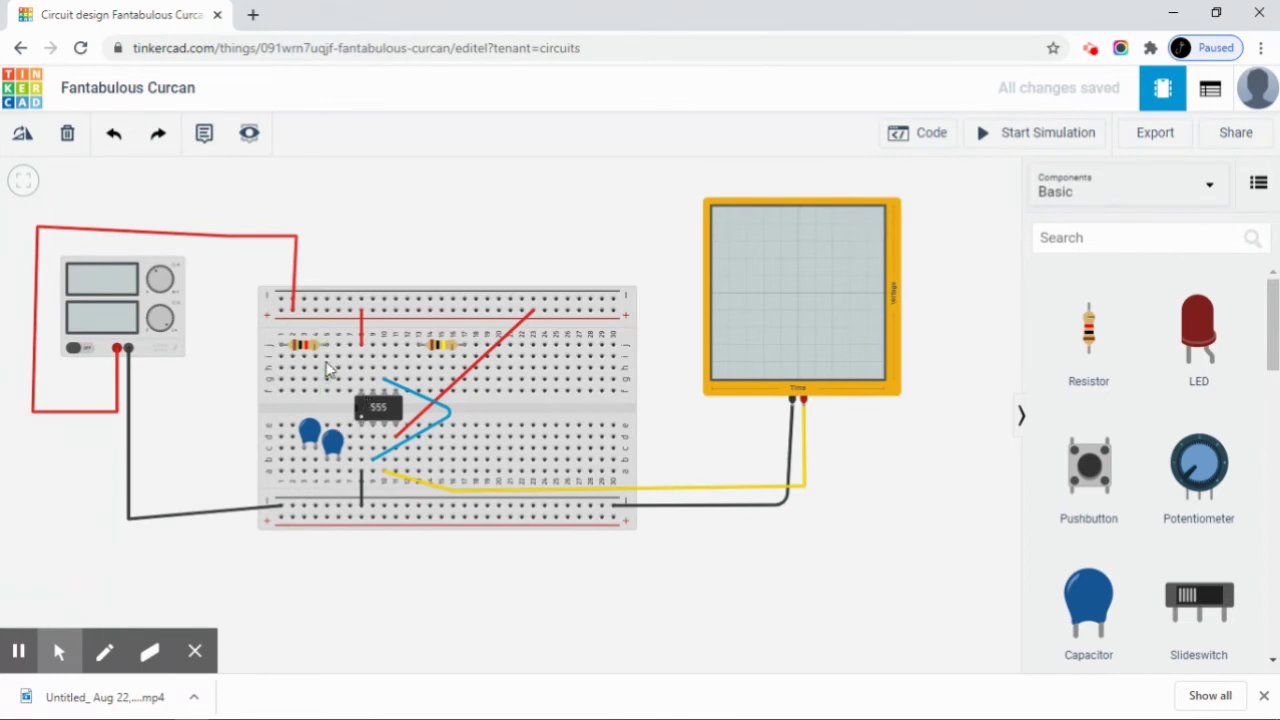
Connect column 5, row i, beside the first resistor, to column 8, row i, with an orange wire.
{"action": "left_click_drag", "start_coordinate": [327, 360], "coordinate": [361, 357]}
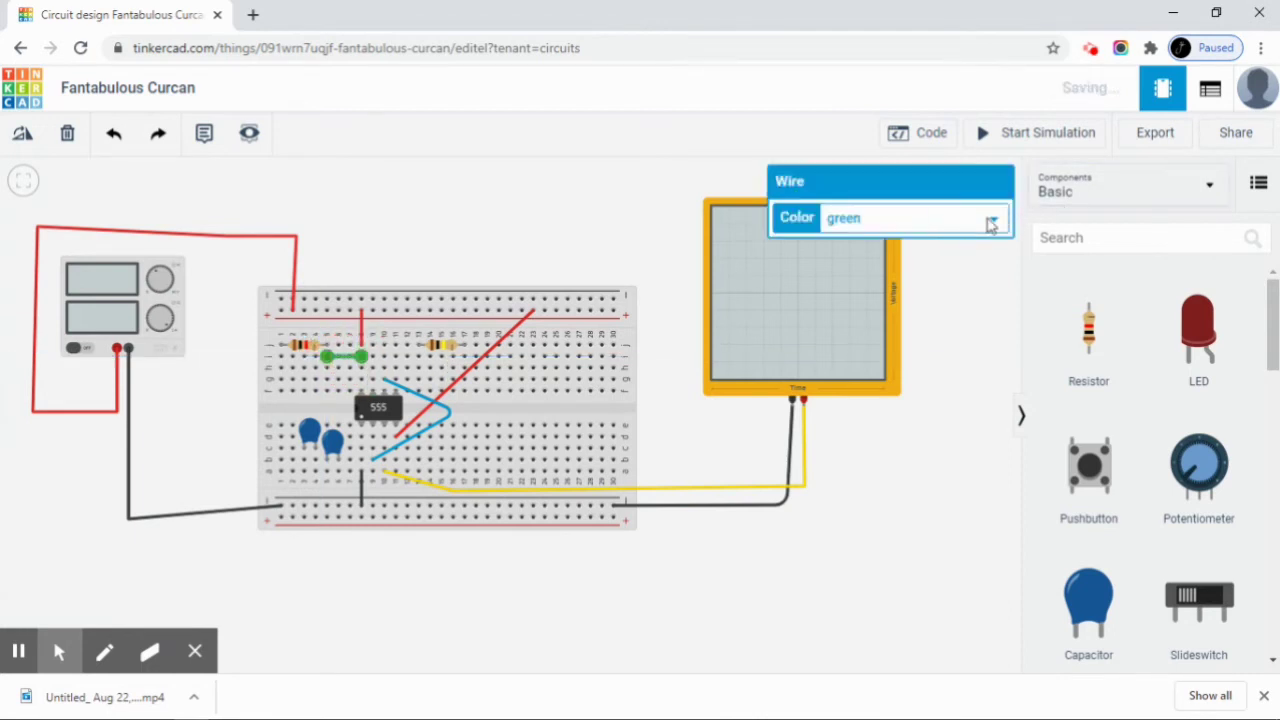
{"action": "left_click", "coordinate": [993, 221]}
{"action": "left_click", "coordinate": [889, 274]}
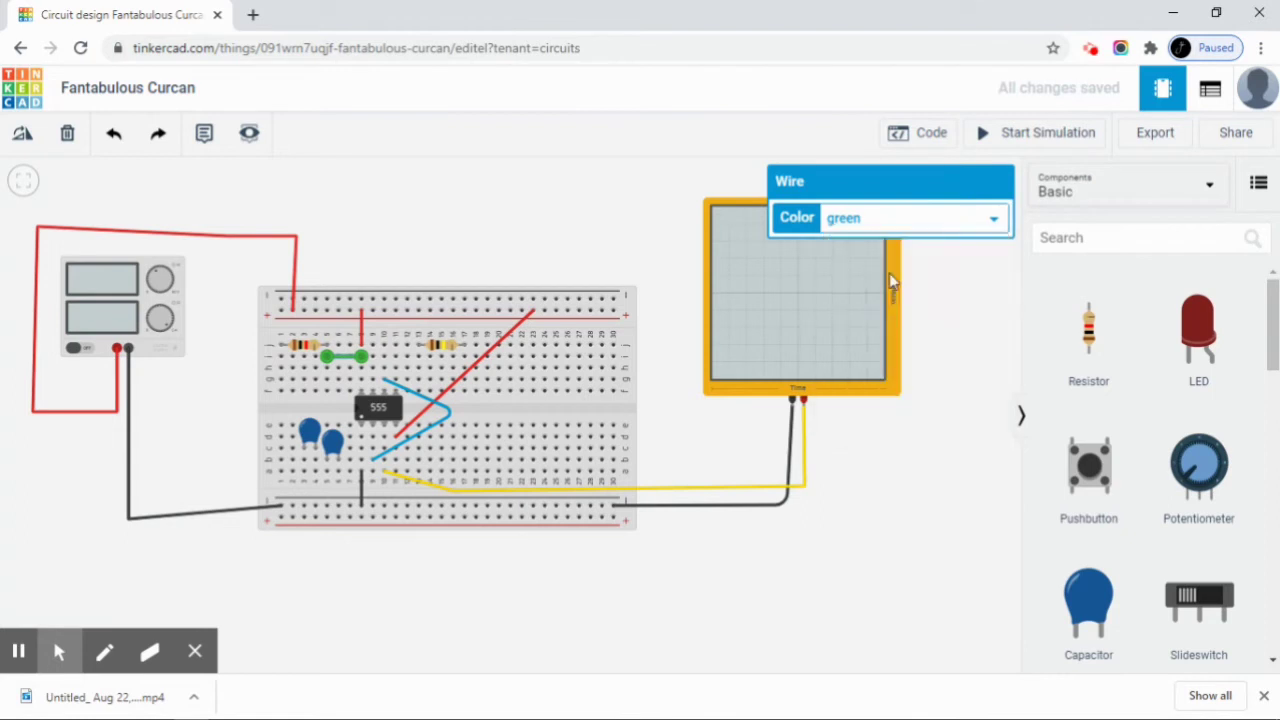
{"action": "left_click", "coordinate": [938, 531]}
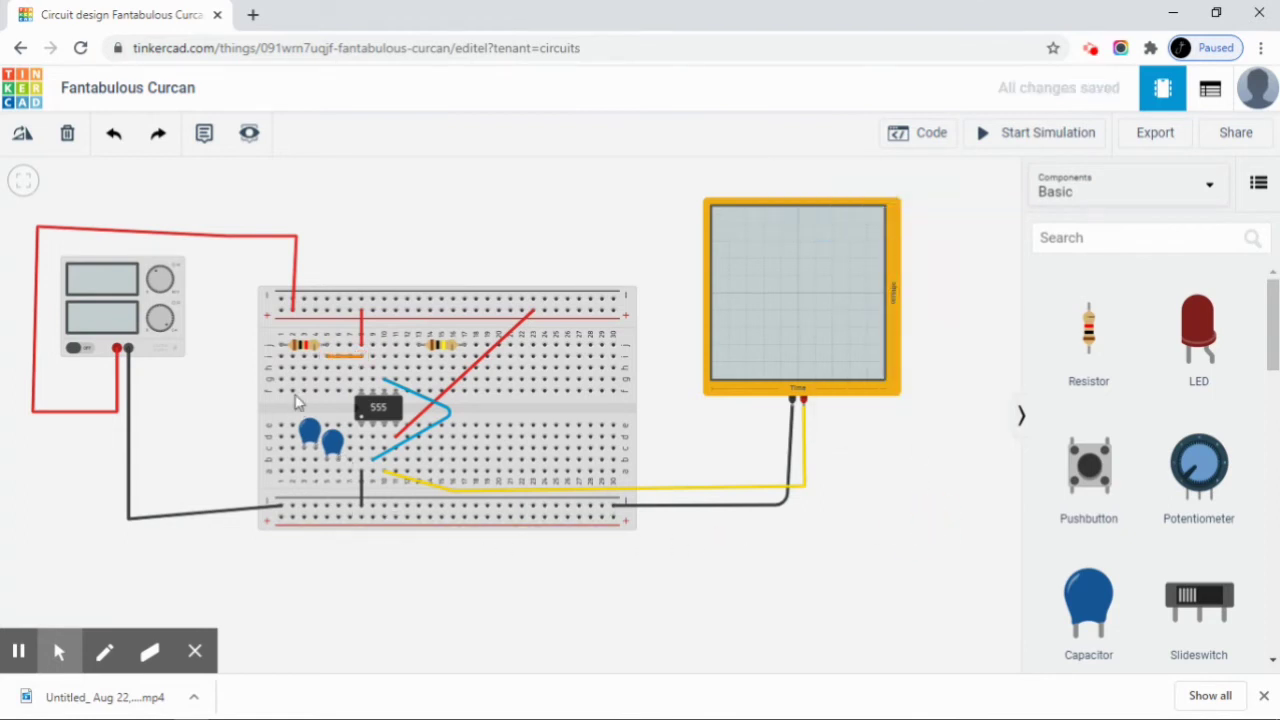
Connect column 1, row h, to column 9, row h, above the 555 timer with an orange wire.
{"action": "left_click_drag", "start_coordinate": [282, 372], "coordinate": [372, 368]}
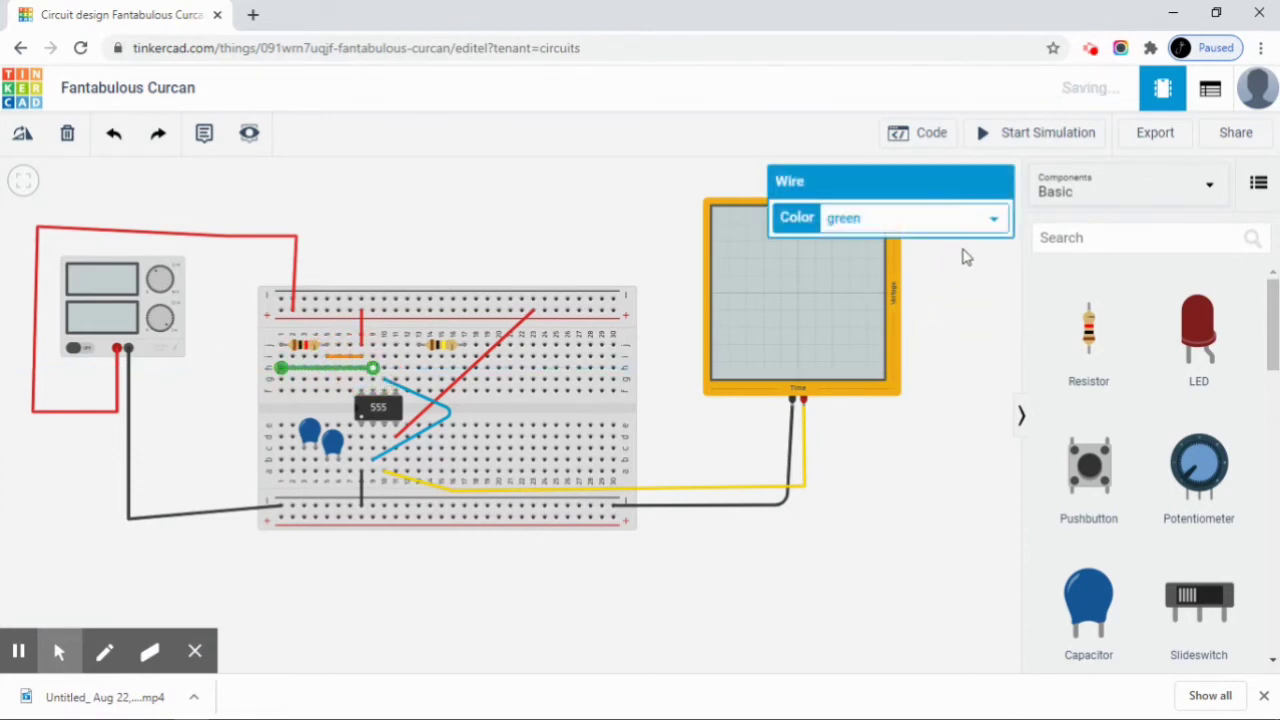
{"action": "left_click", "coordinate": [994, 219]}
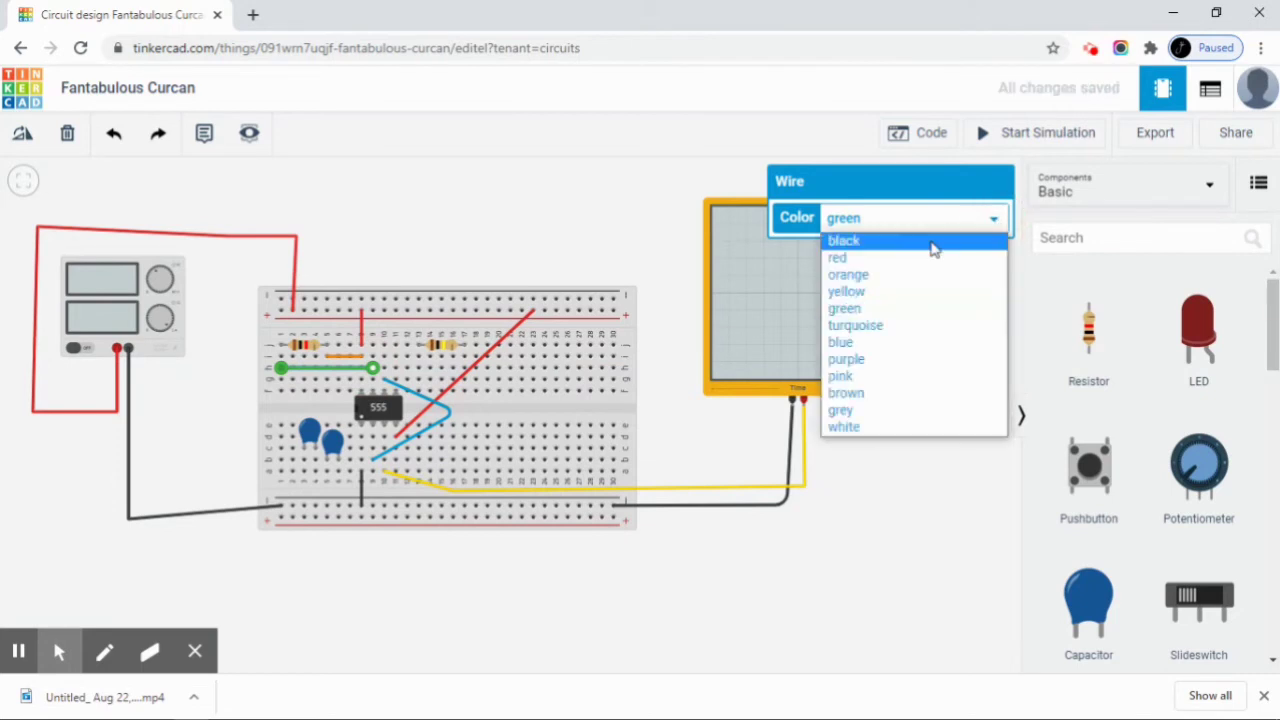
{"action": "left_click", "coordinate": [880, 278]}
{"action": "left_click", "coordinate": [917, 508]}
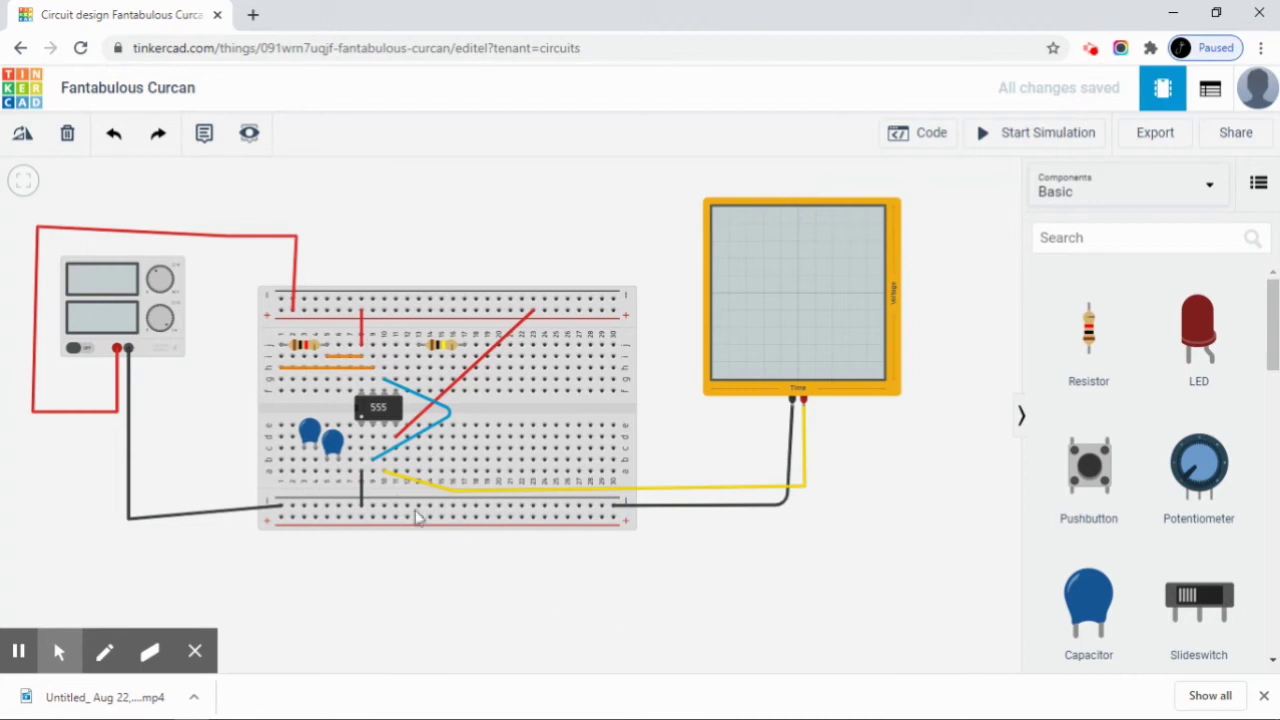
Connect column 9, row i, to column 13, row i, beside the second resistor, with a pink wire.
{"action": "left_click", "coordinate": [372, 358]}
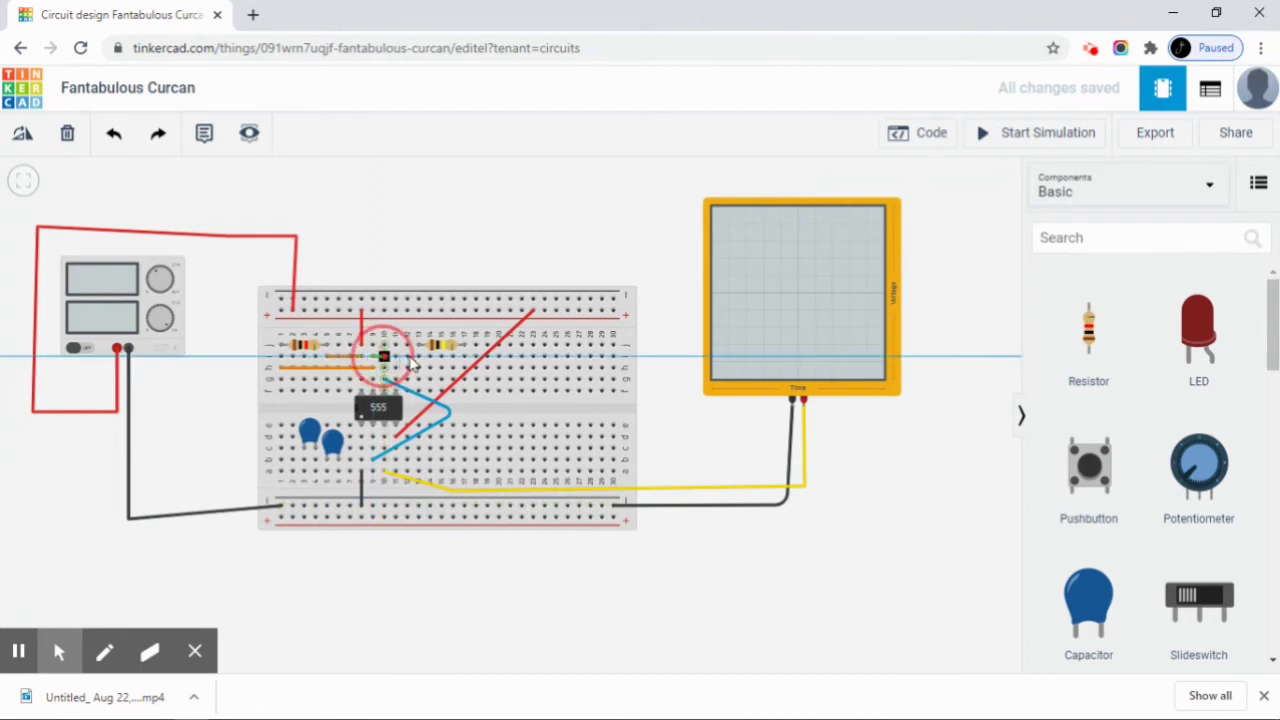
{"action": "left_click", "coordinate": [419, 358]}
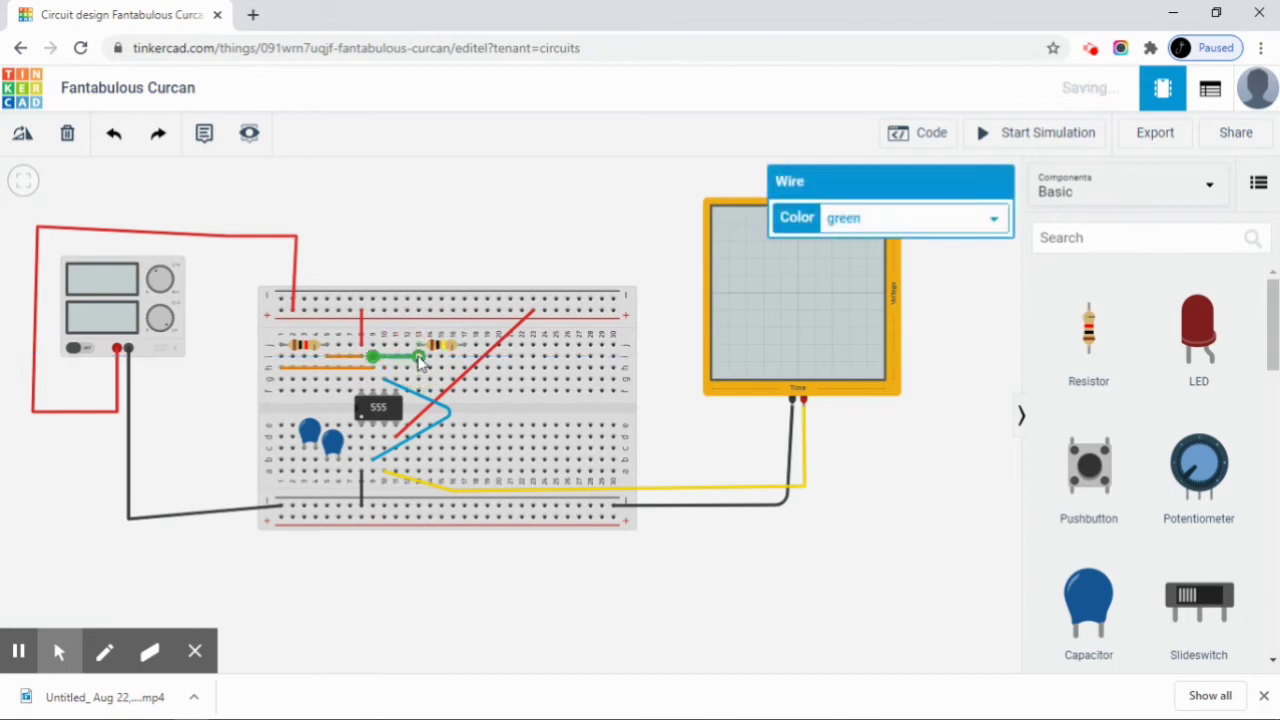
{"action": "left_click", "coordinate": [996, 226]}
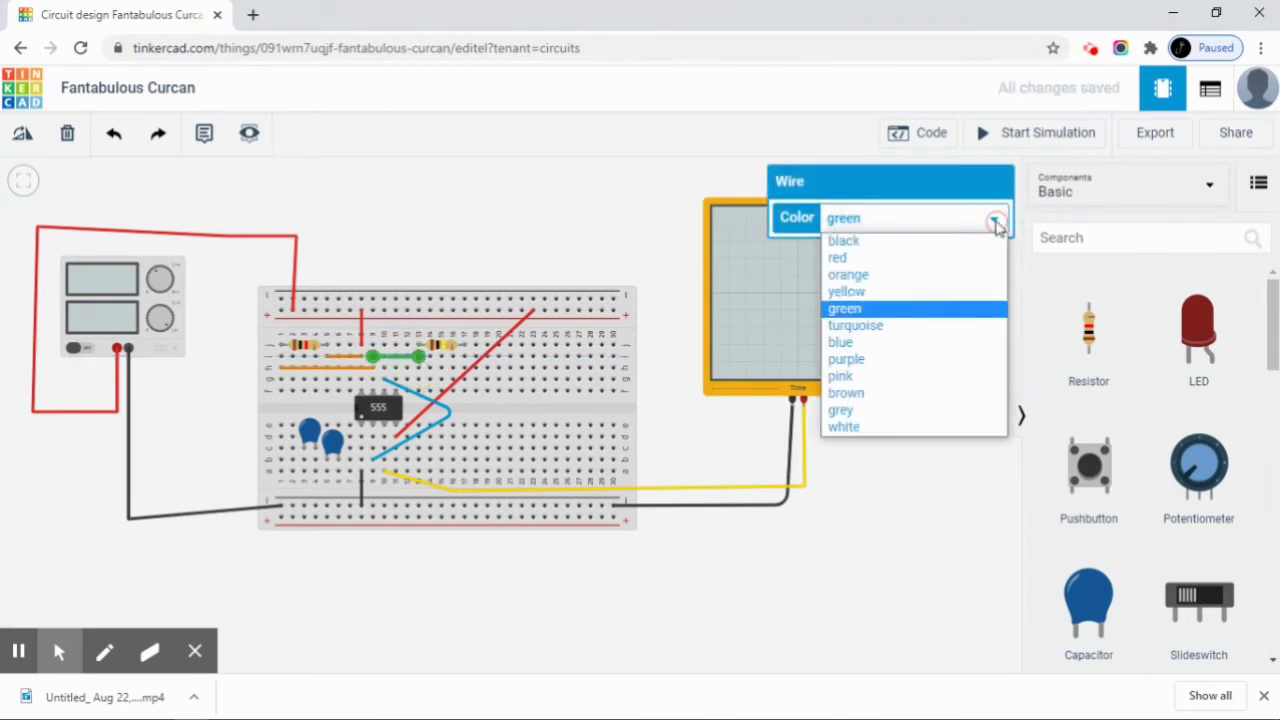
{"action": "left_click", "coordinate": [841, 378]}
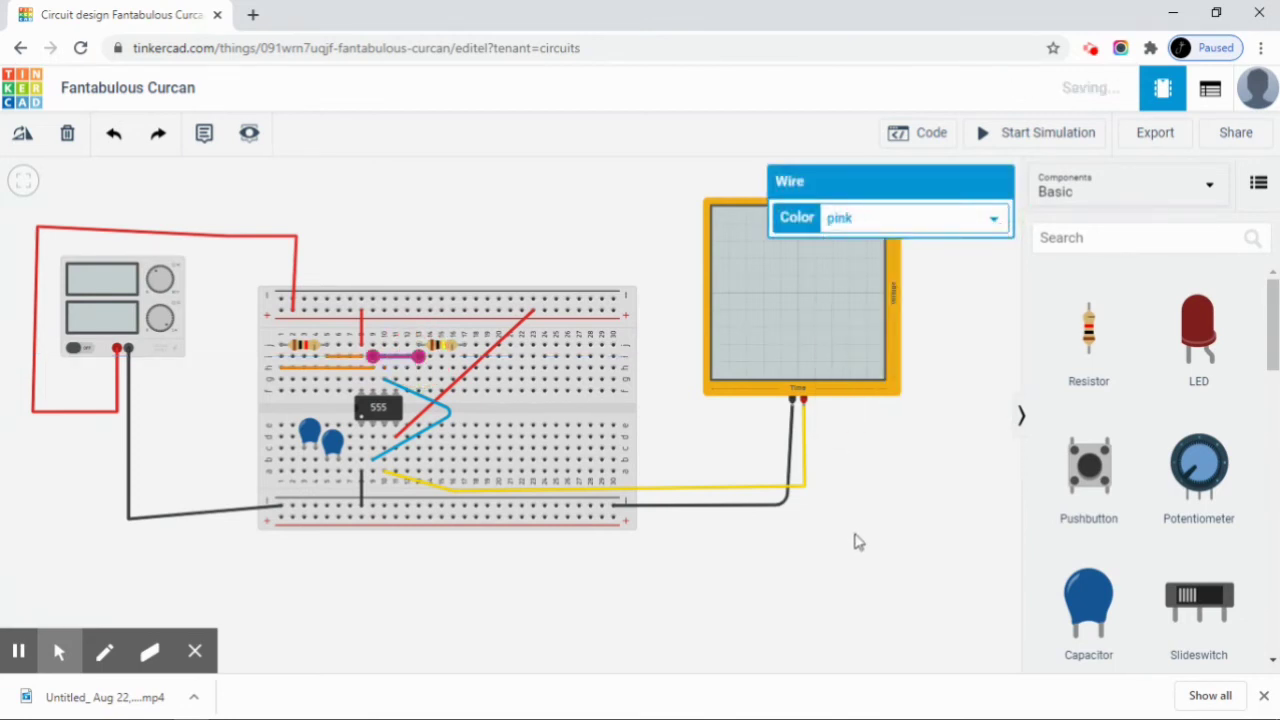
{"action": "left_click", "coordinate": [857, 540]}
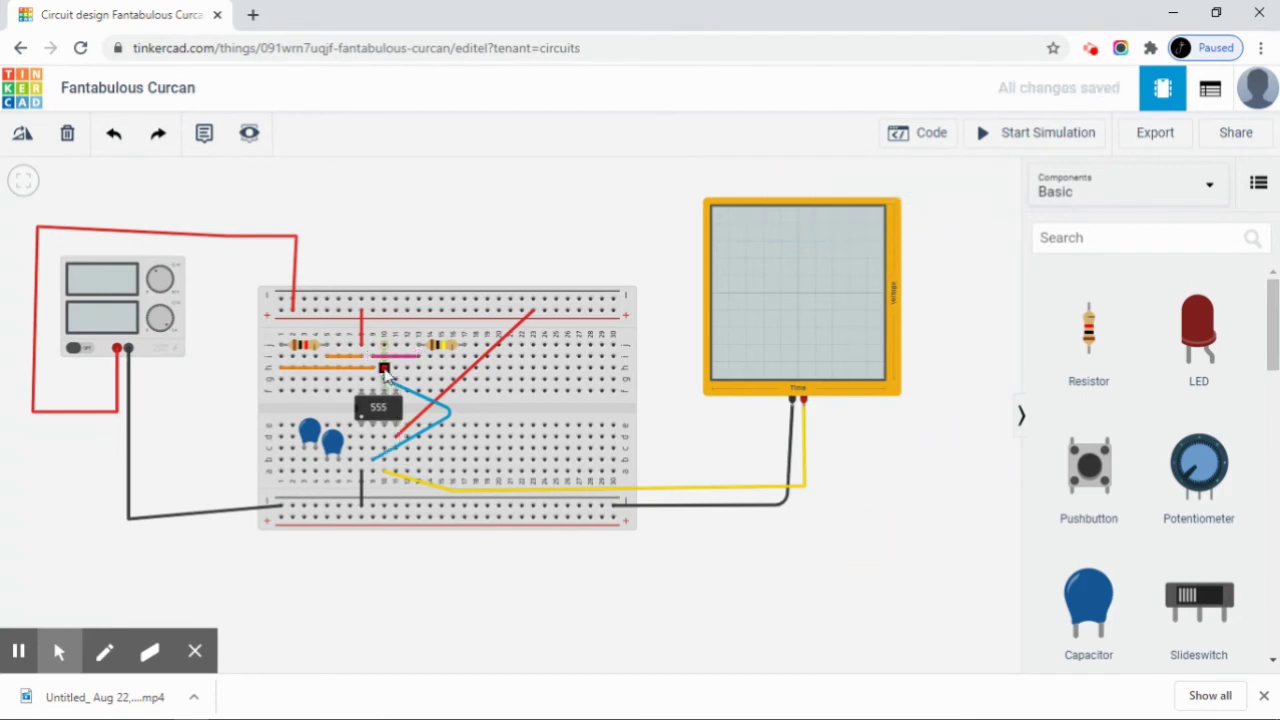
Connect column 10, row h, to column 17, row h, past the second resistor, with a pink wire.
{"action": "left_click_drag", "start_coordinate": [387, 371], "coordinate": [464, 370]}
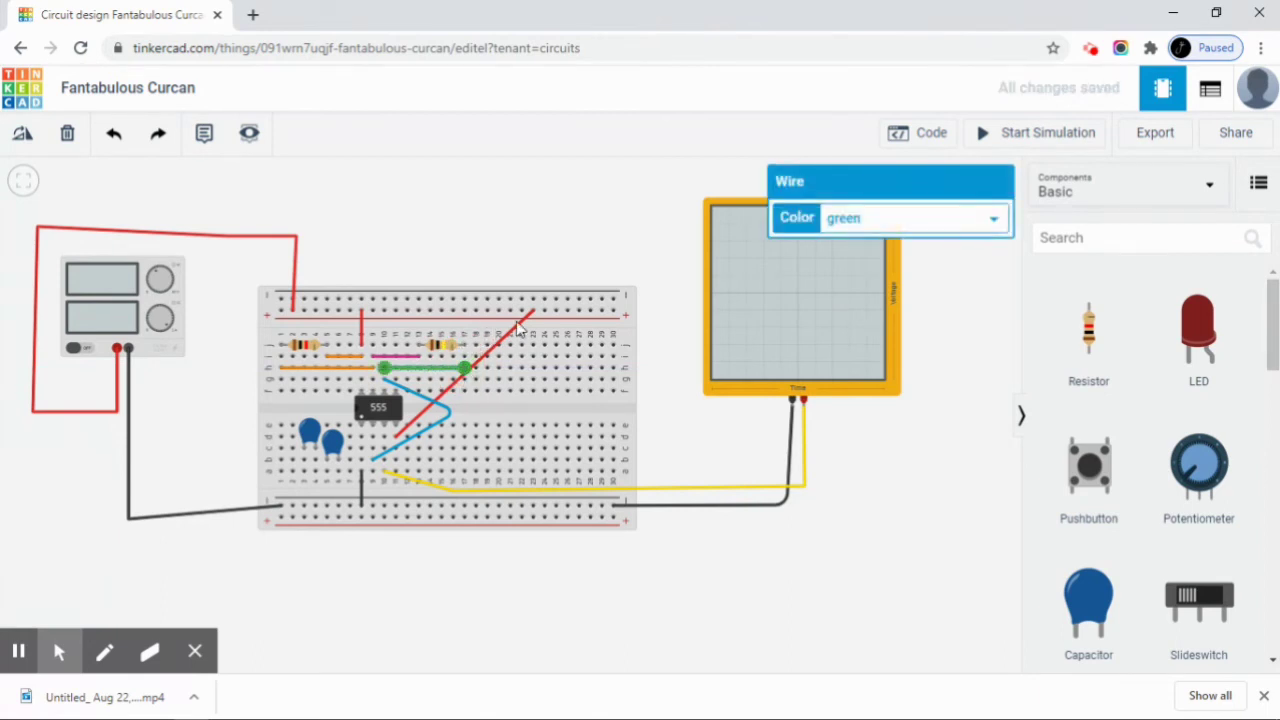
{"action": "left_click", "coordinate": [993, 219]}
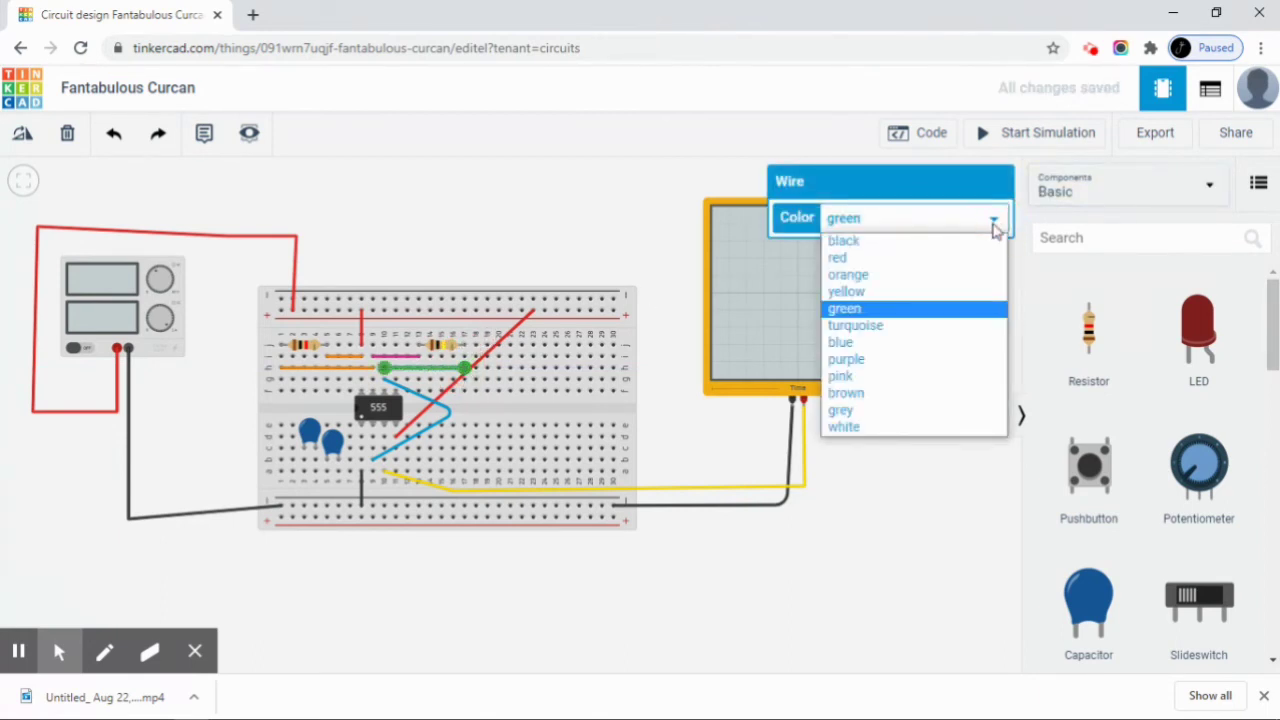
{"action": "left_click", "coordinate": [862, 376]}
{"action": "left_click", "coordinate": [871, 479]}
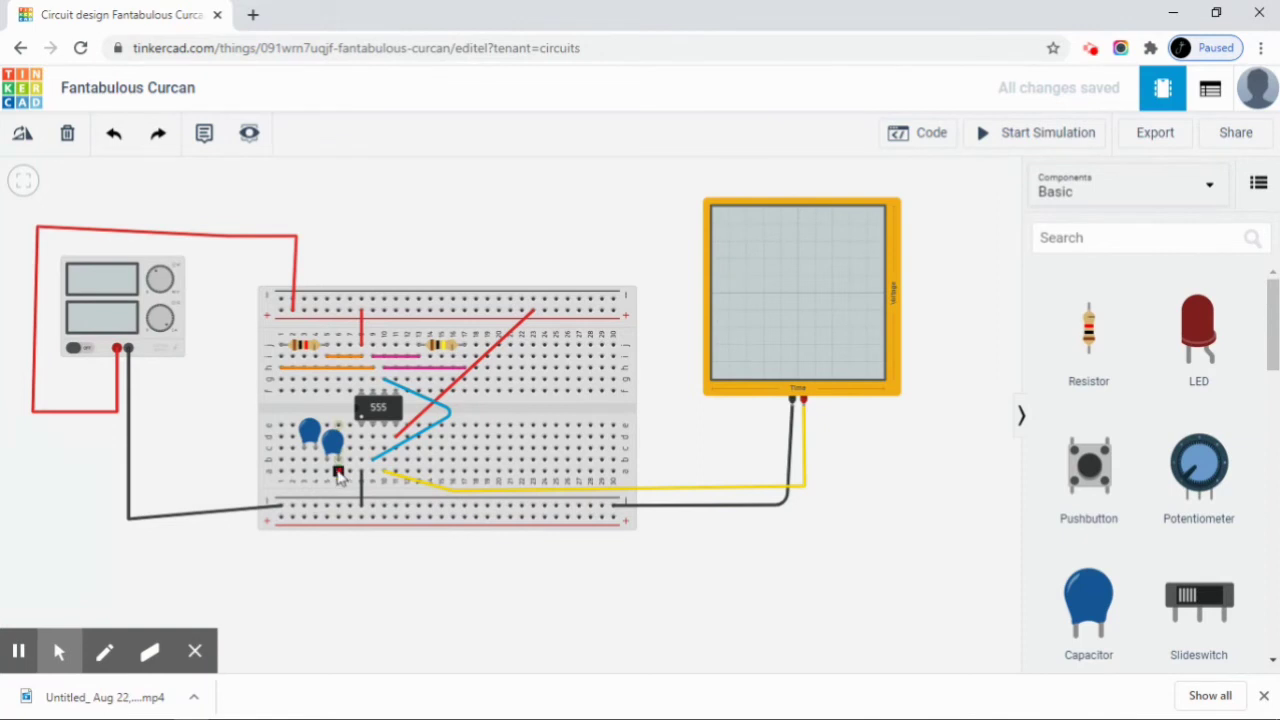
Connect column 6, row a, below the second capacitor, to column 8, row b, with a turquoise wire.
{"action": "left_click", "coordinate": [339, 474]}
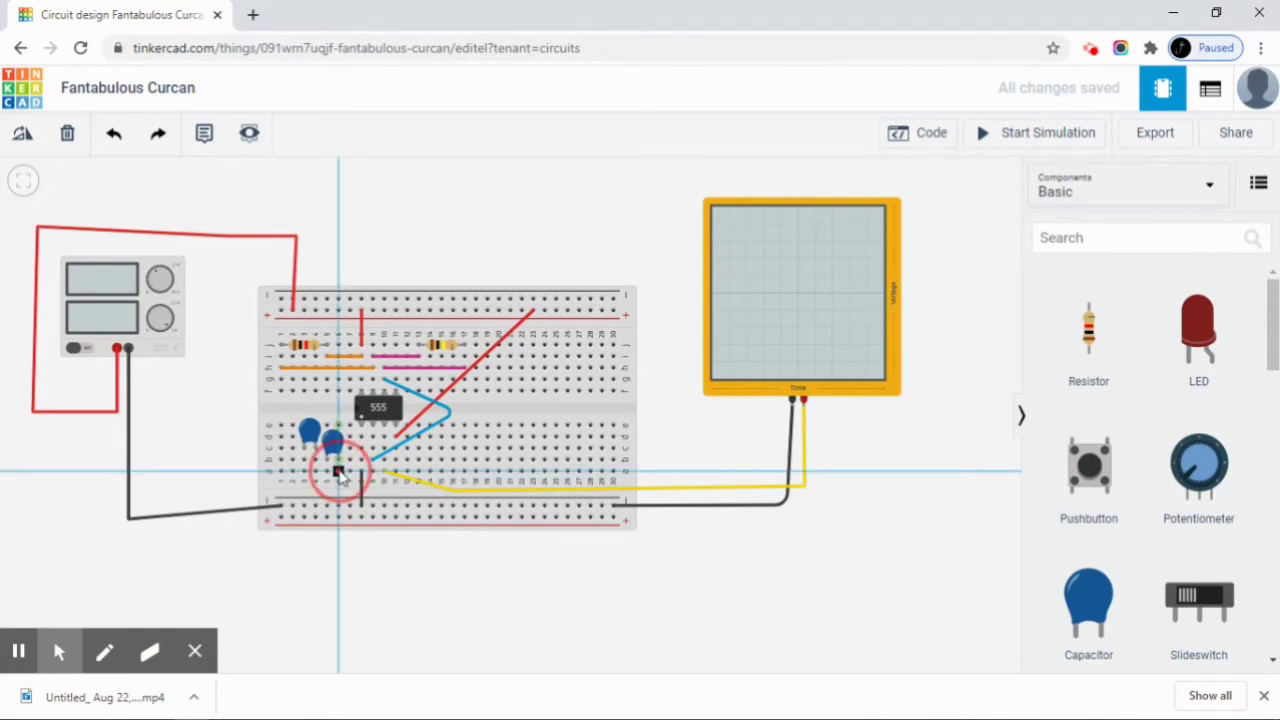
{"action": "left_click_drag", "start_coordinate": [339, 471], "coordinate": [362, 462]}
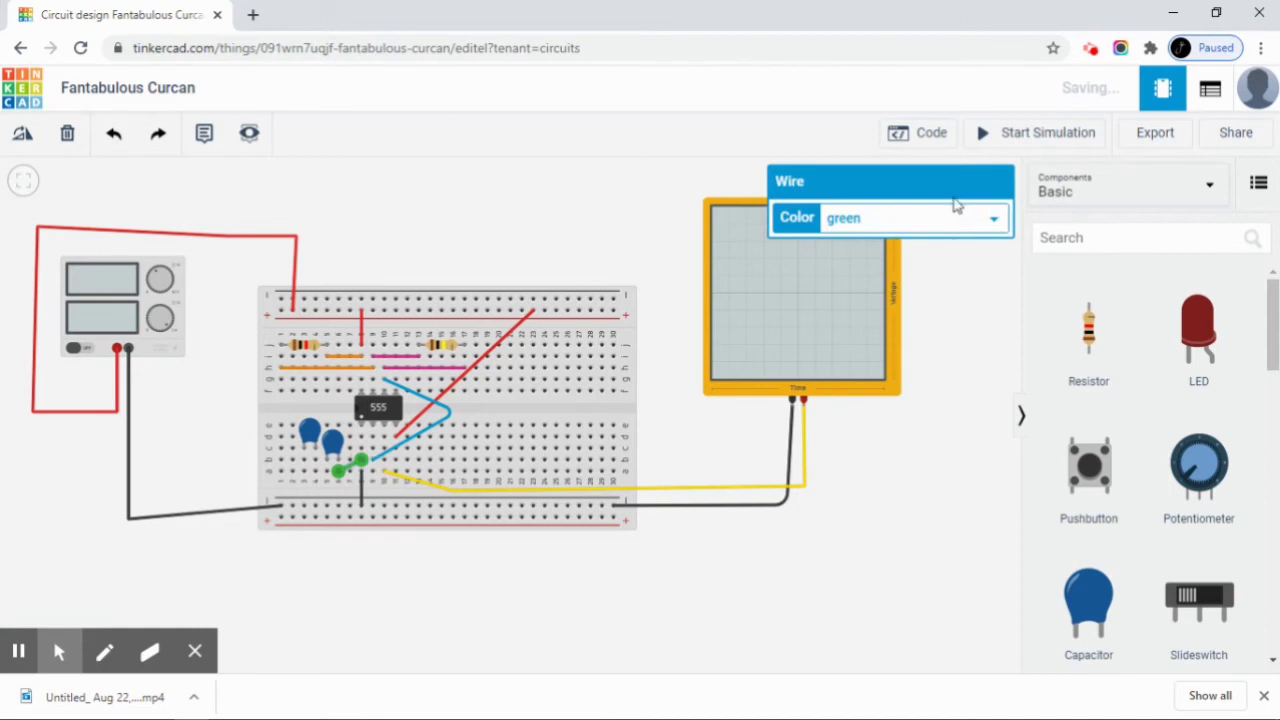
{"action": "left_click", "coordinate": [995, 221]}
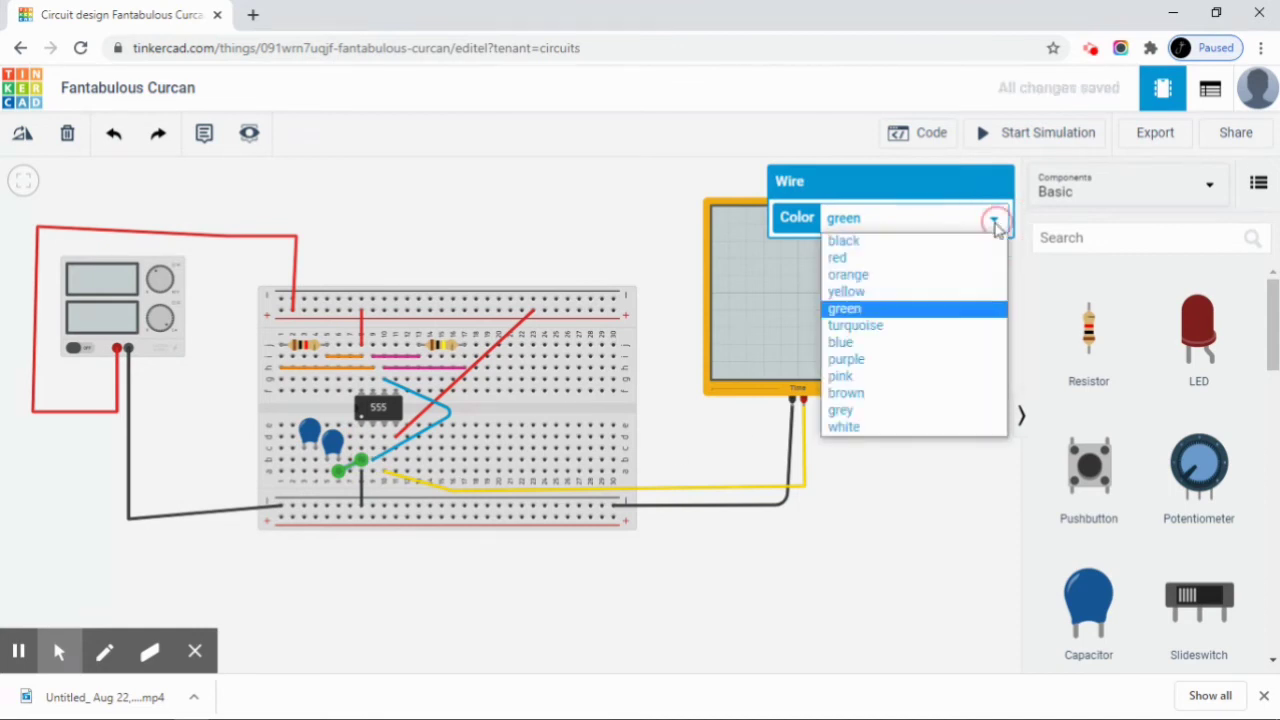
{"action": "left_click", "coordinate": [888, 330]}
{"action": "left_click", "coordinate": [806, 606]}
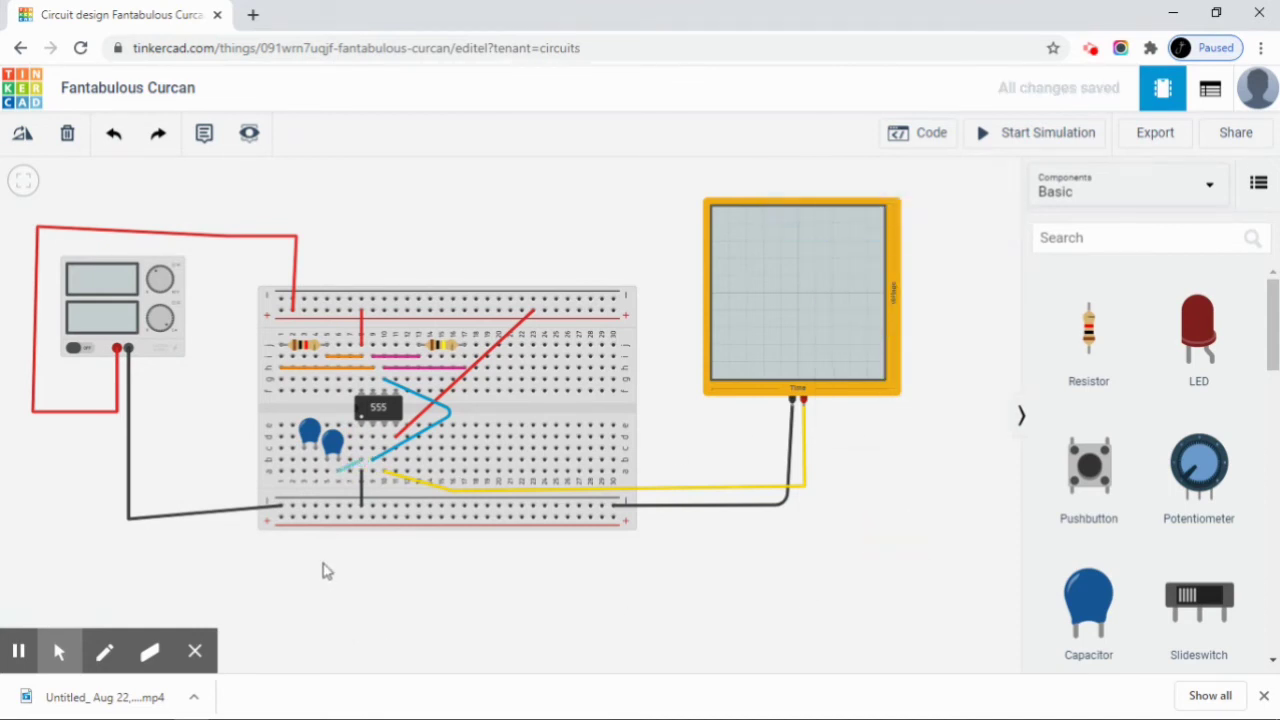
Route a green wire from column 5, row a, around beneath the breadboard and up to column 17, row f.
{"action": "left_click", "coordinate": [329, 474]}
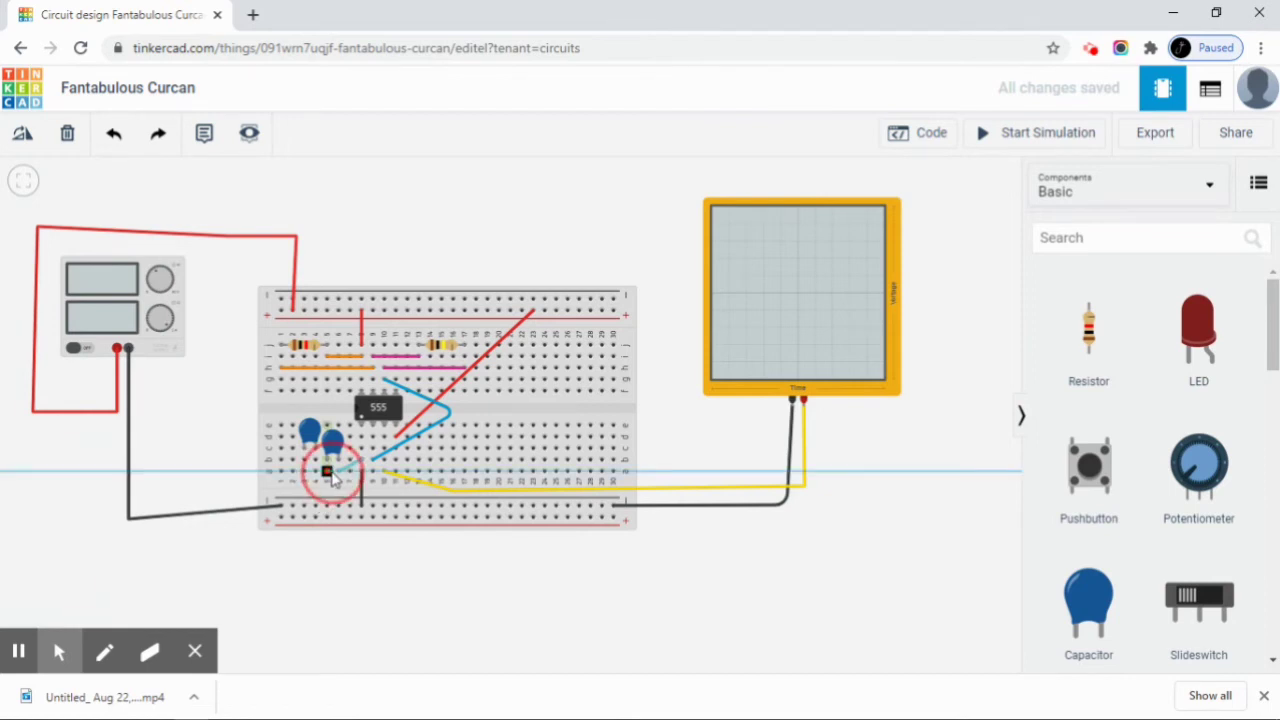
{"action": "left_click", "coordinate": [330, 473]}
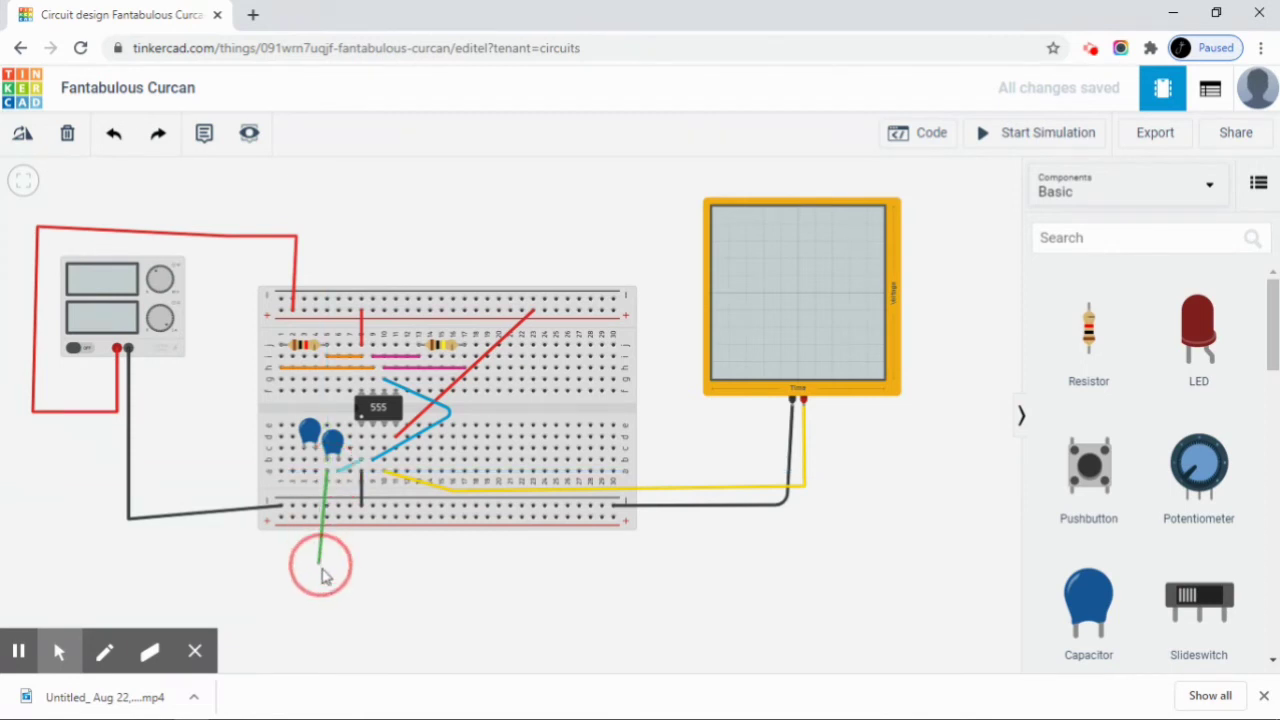
{"action": "left_click", "coordinate": [329, 569]}
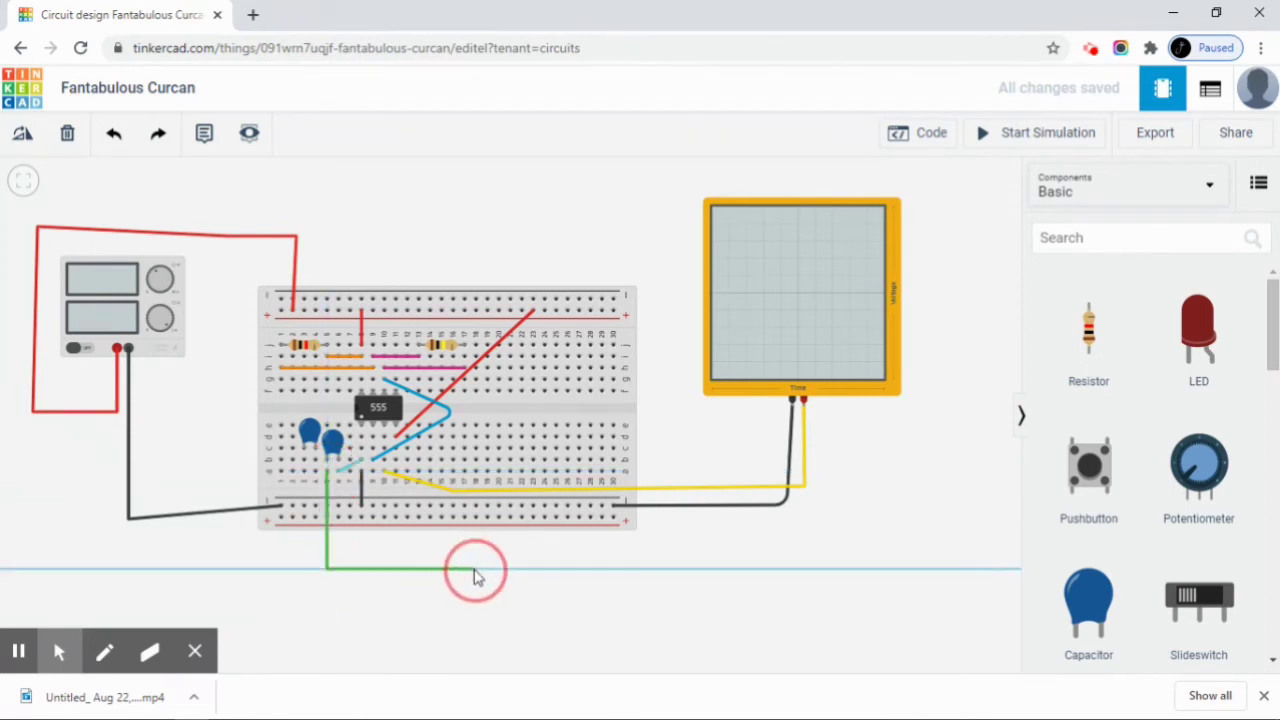
{"action": "left_click_drag", "start_coordinate": [476, 569], "coordinate": [474, 397]}
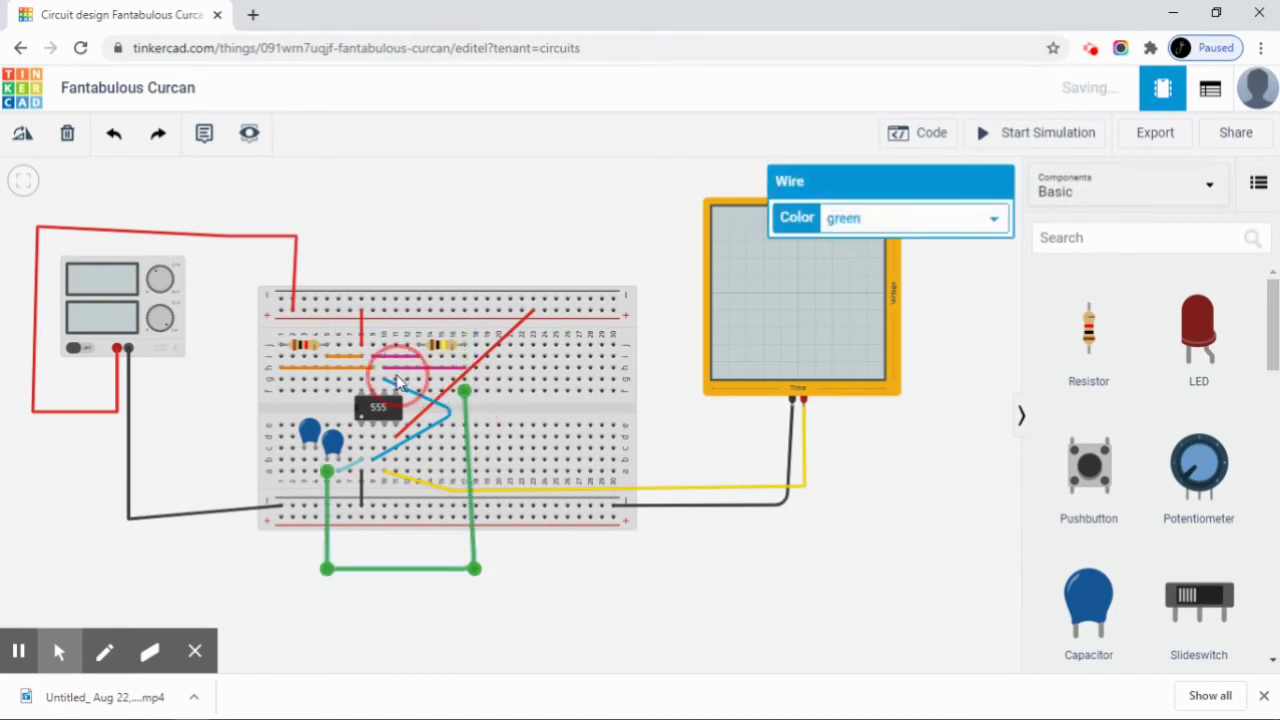
{"action": "left_click", "coordinate": [503, 412]}
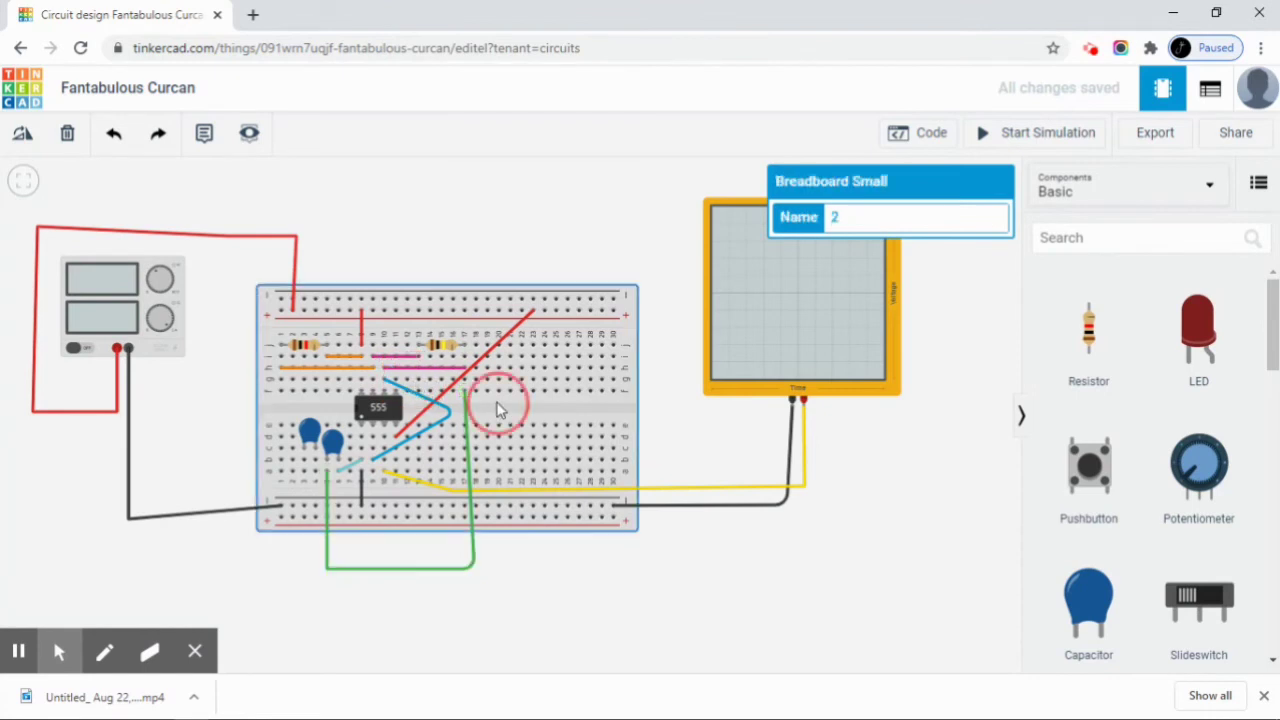
{"action": "left_click", "coordinate": [466, 405]}
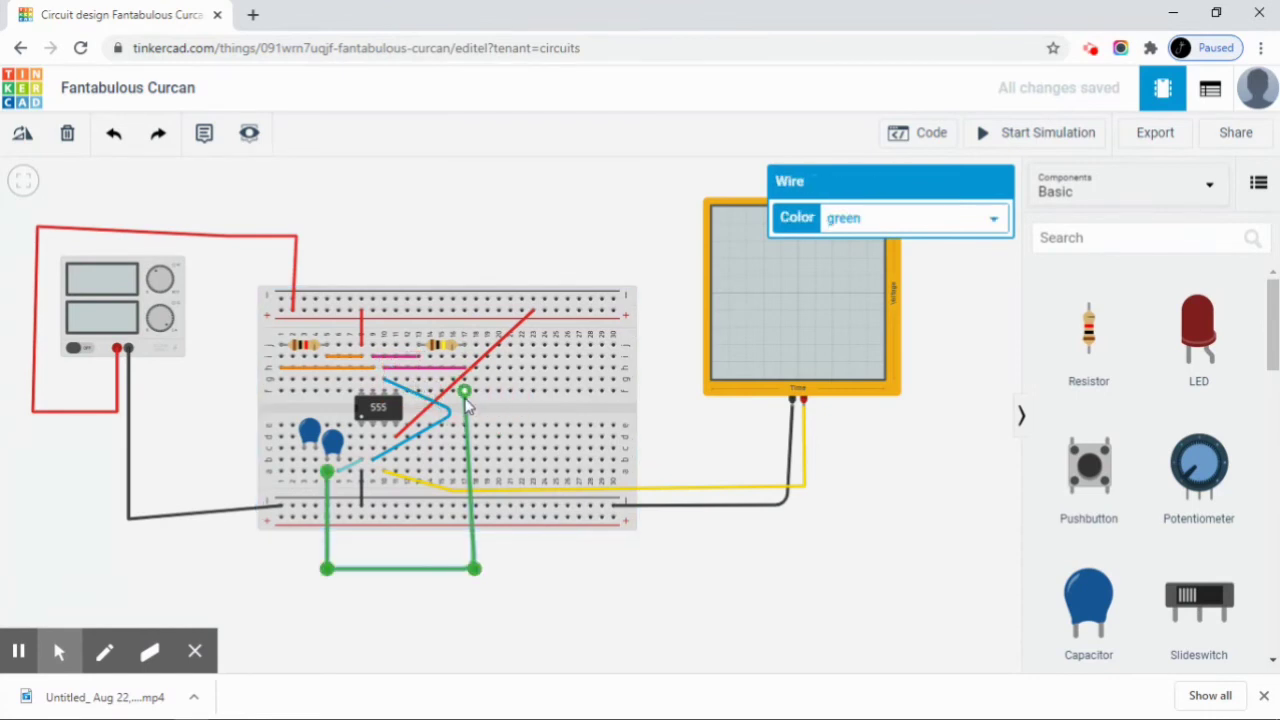
{"action": "left_click_drag", "start_coordinate": [463, 393], "coordinate": [465, 410]}
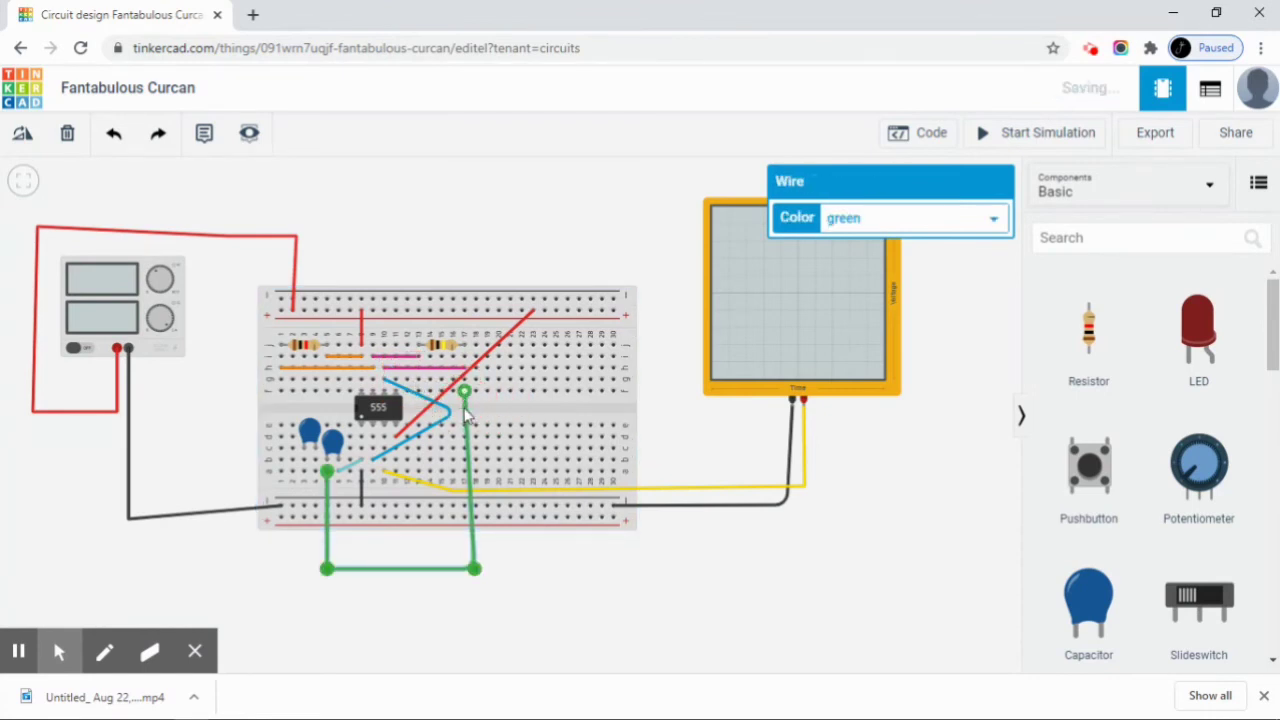
Delete the green wire between column 5, row a, and column 17, row f.
{"action": "left_click", "coordinate": [466, 400]}
{"action": "left_click", "coordinate": [466, 403]}
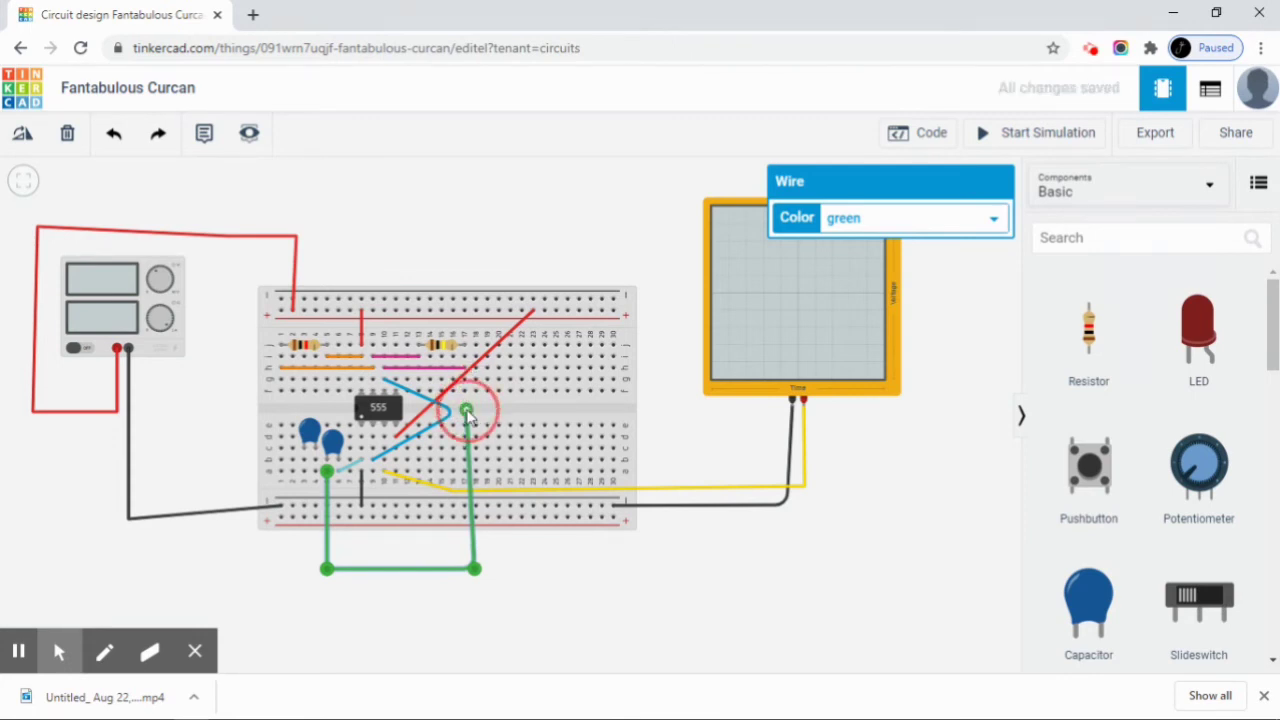
{"action": "left_click", "coordinate": [467, 410]}
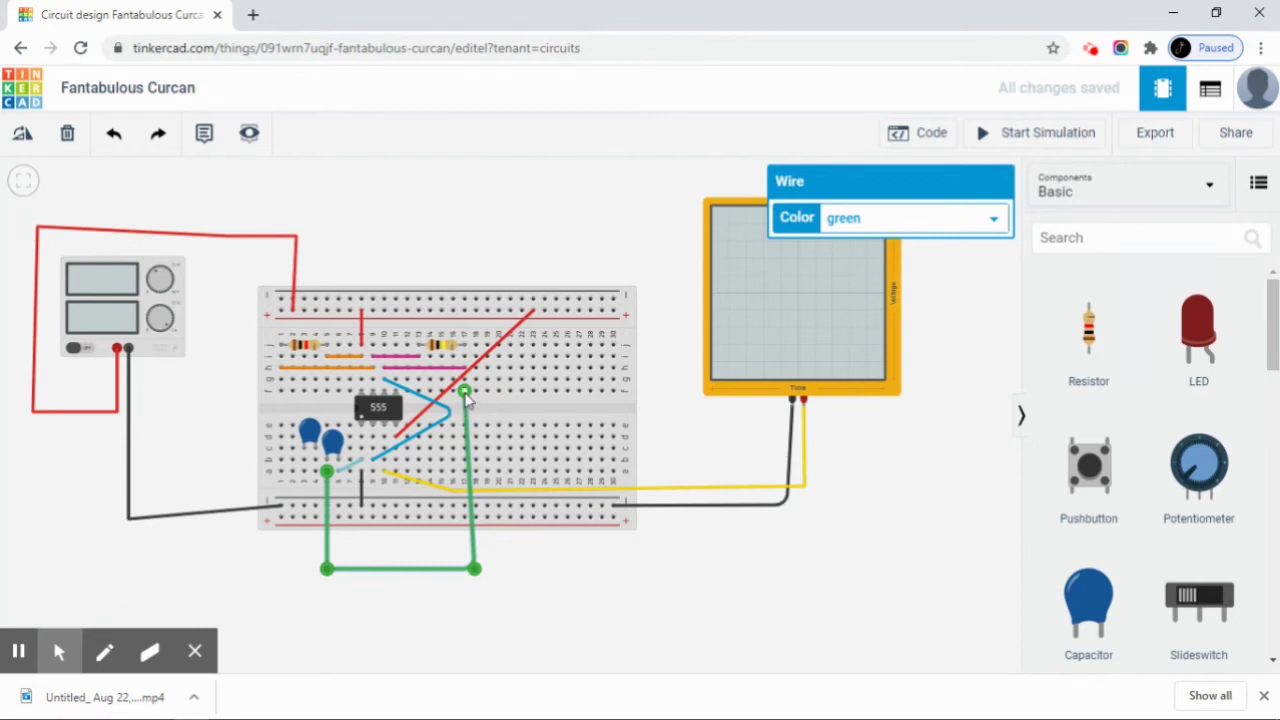
{"action": "key", "text": "Delete"}
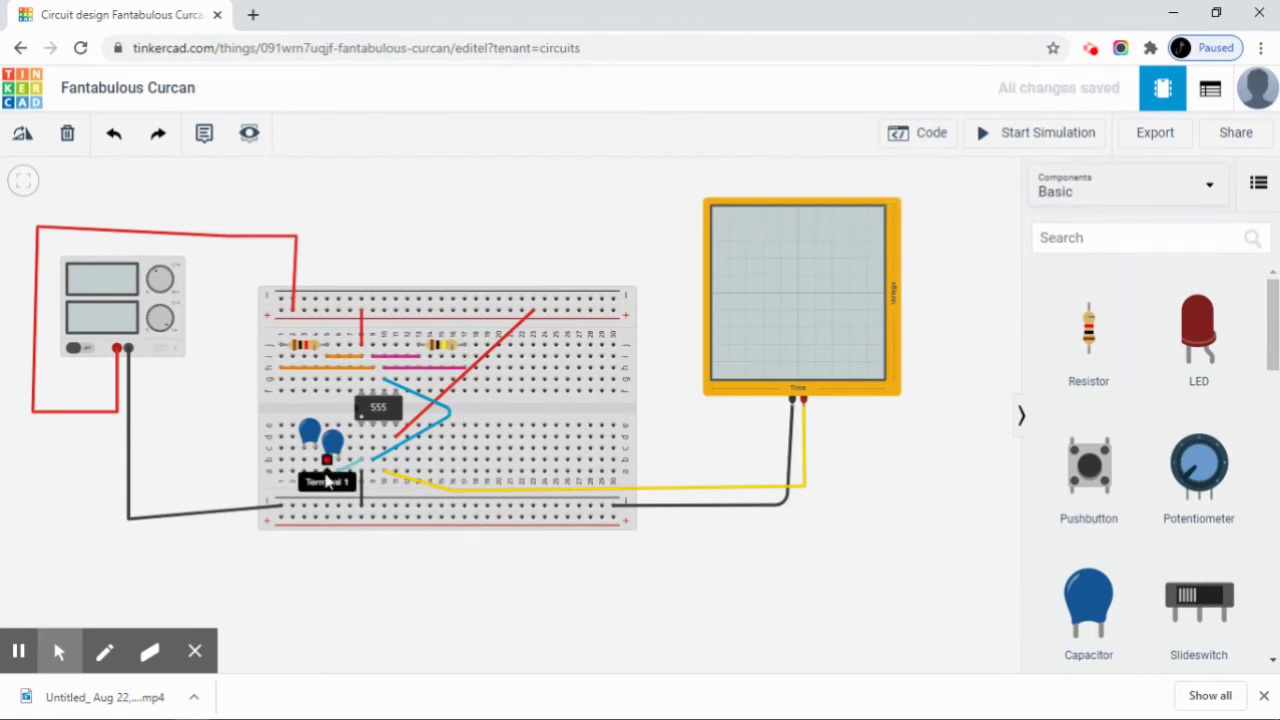
Route a purple wire from column 5, row a, beneath the breadboard and around the 555 timer to column 11, row g.
{"action": "left_click_drag", "start_coordinate": [327, 470], "coordinate": [517, 573]}
{"action": "left_click", "coordinate": [514, 567]}
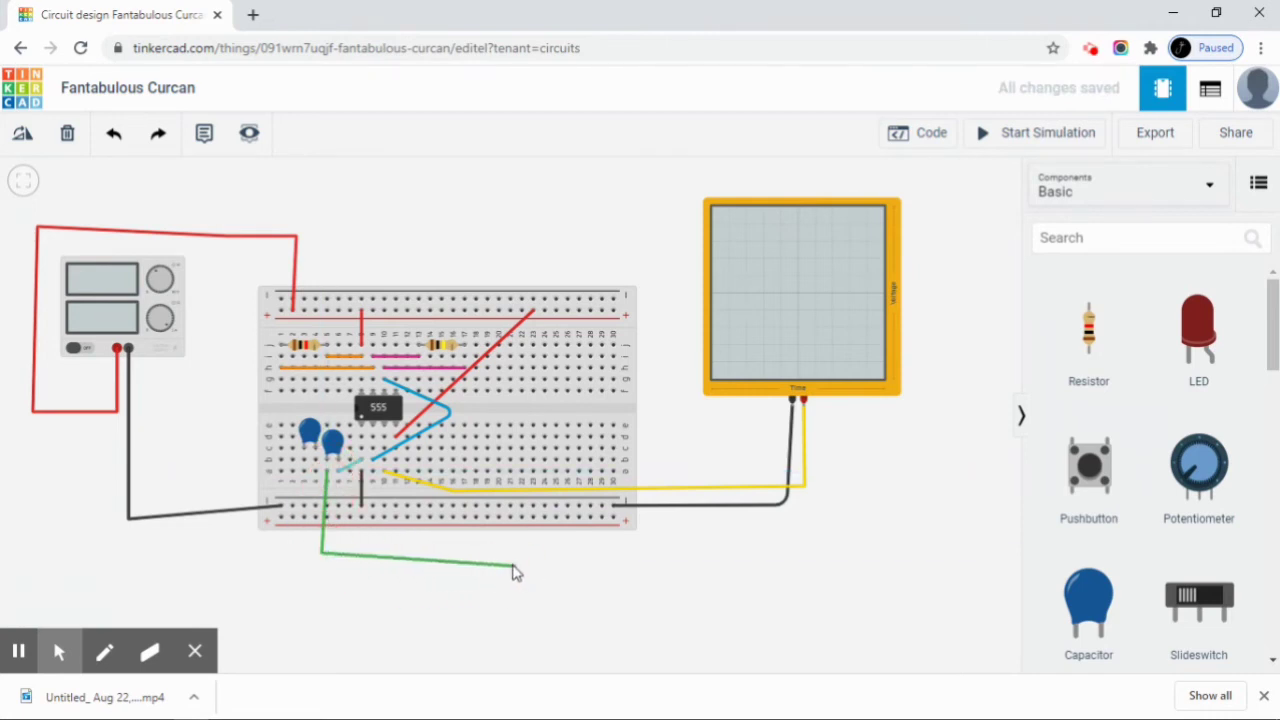
{"action": "left_click", "coordinate": [484, 482]}
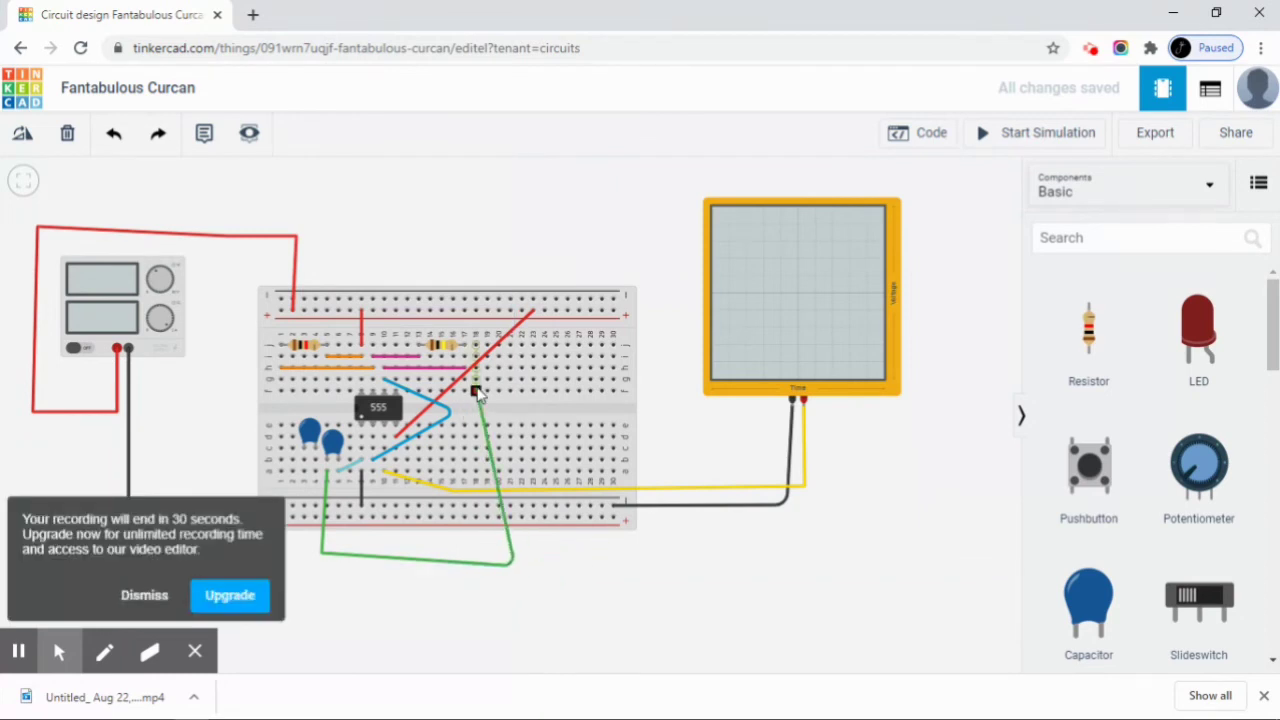
{"action": "left_click", "coordinate": [478, 414]}
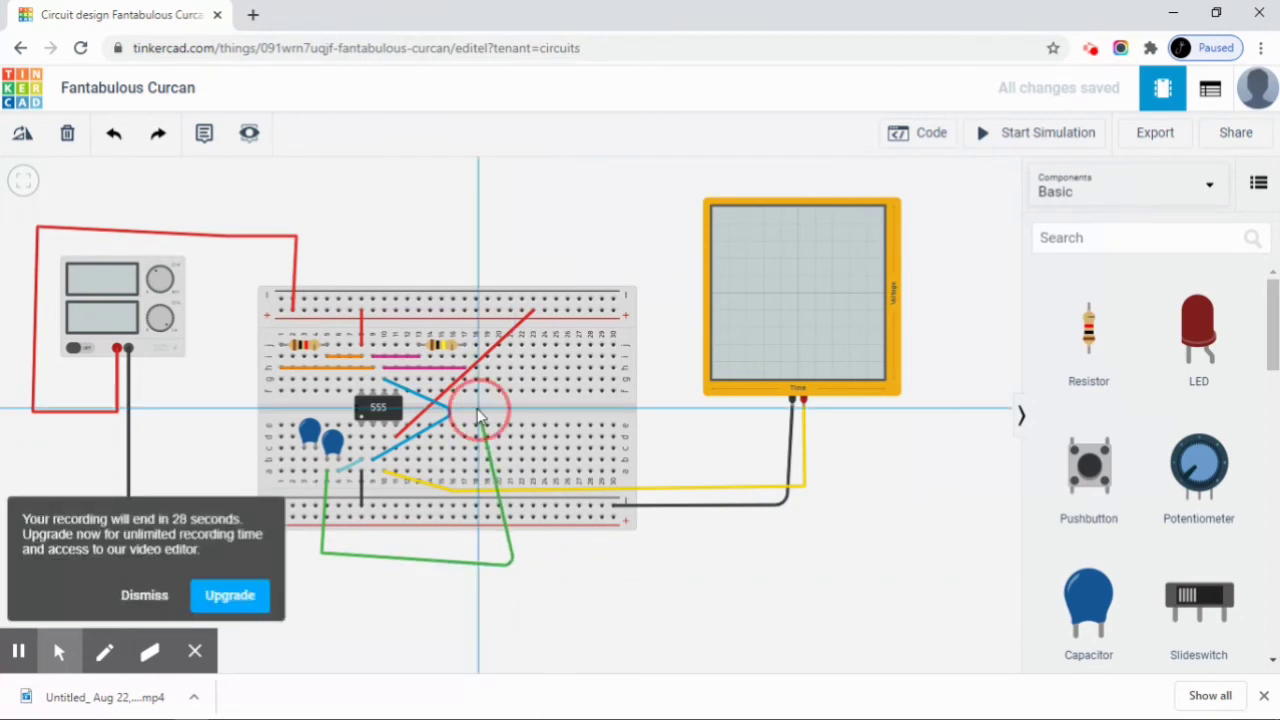
{"action": "left_click", "coordinate": [417, 381]}
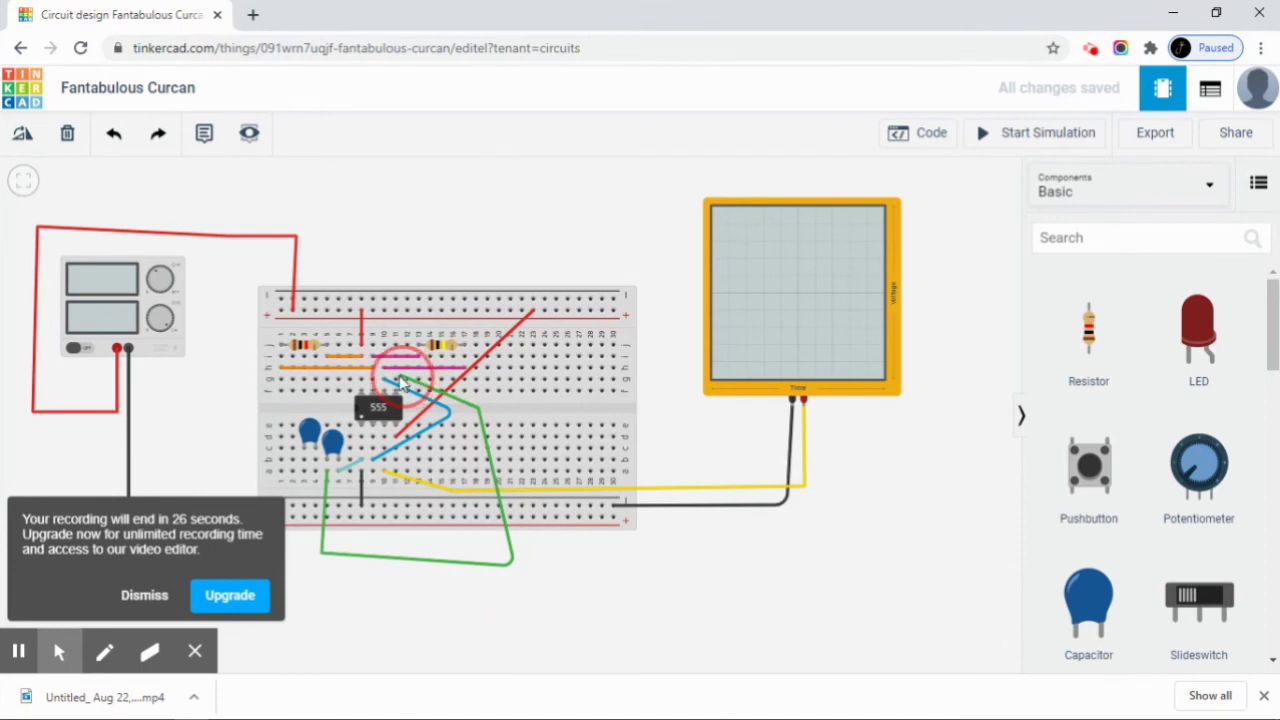
{"action": "left_click", "coordinate": [396, 380]}
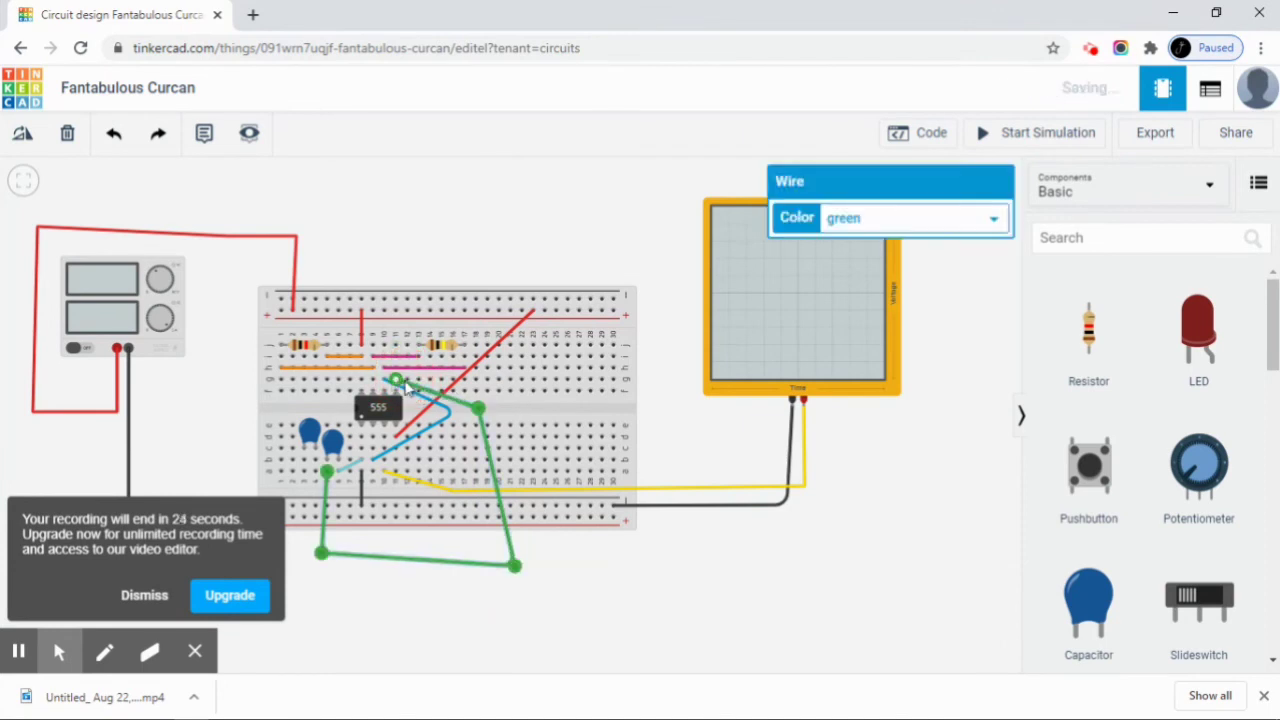
{"action": "left_click", "coordinate": [994, 220]}
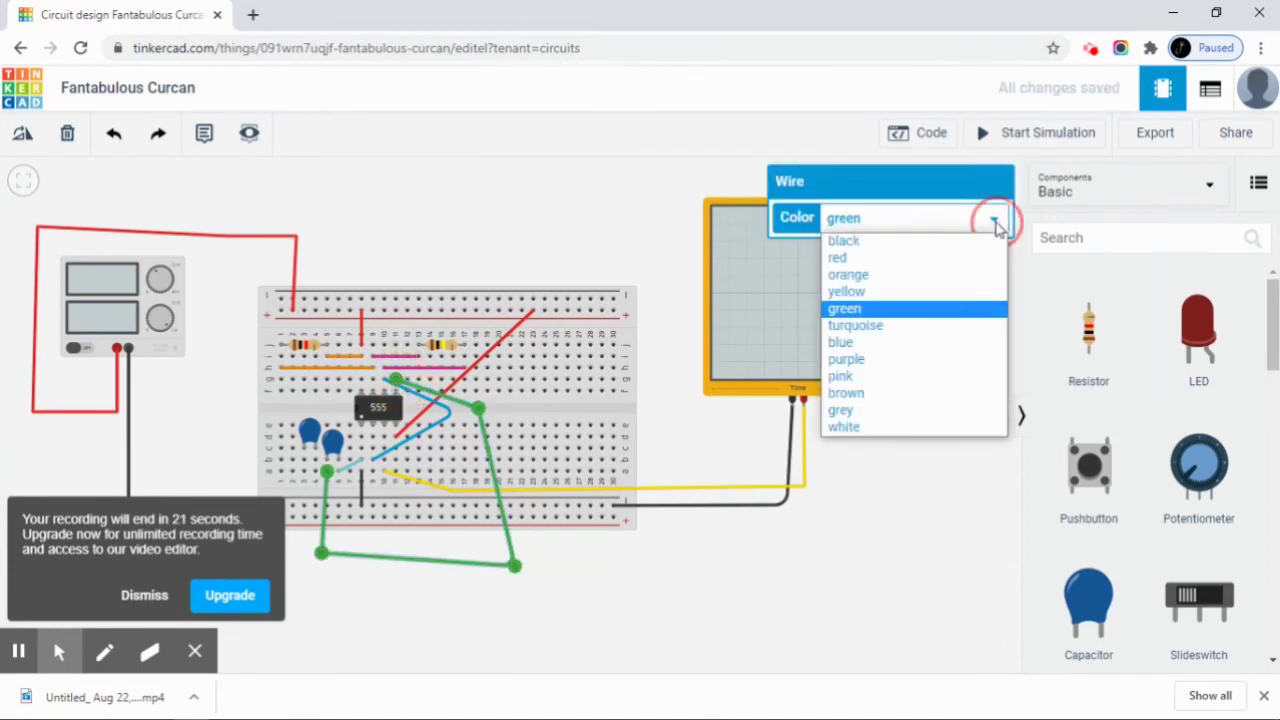
{"action": "left_click", "coordinate": [889, 360]}
{"action": "left_click", "coordinate": [901, 578]}
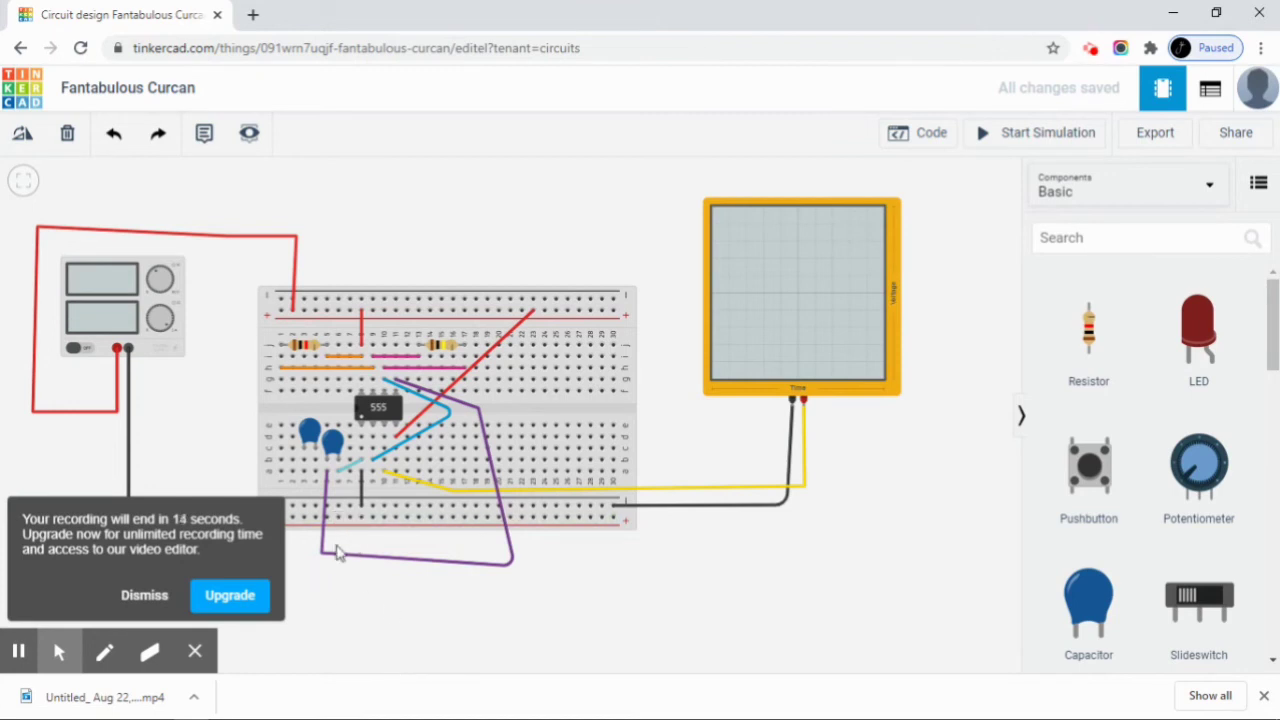
{"action": "left_click", "coordinate": [160, 597]}
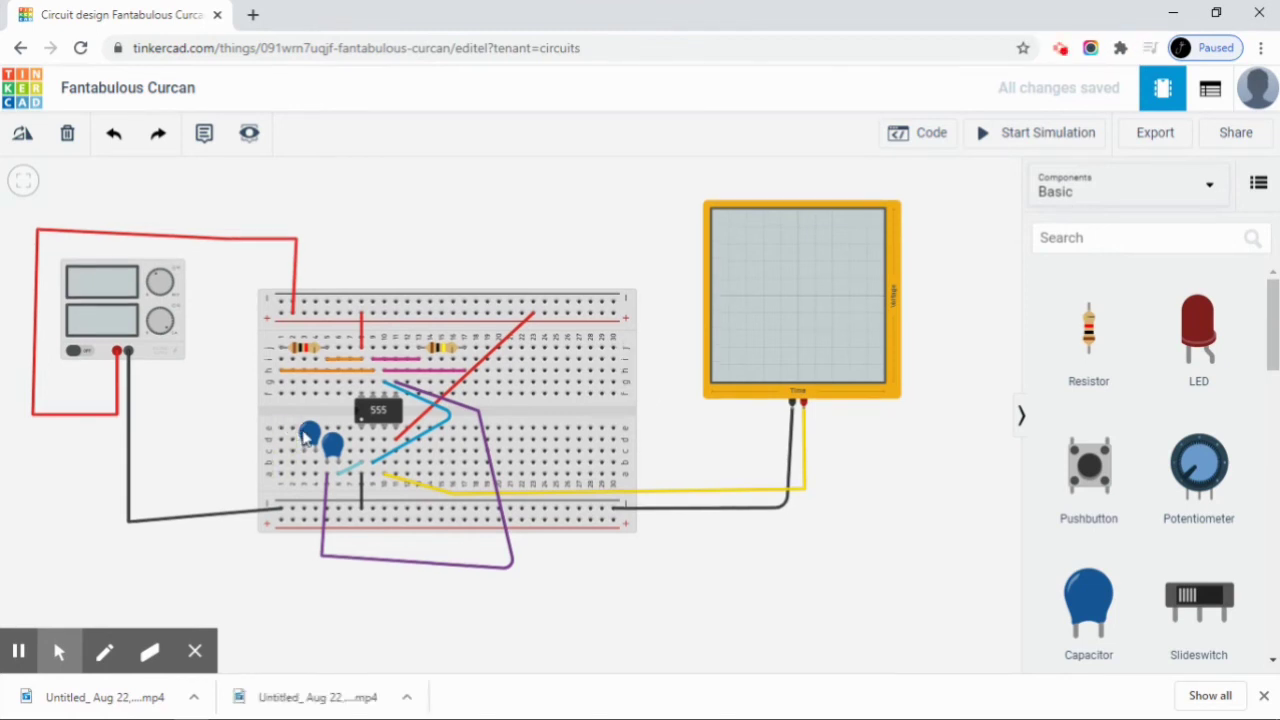
Move the first capacitor to columns 1 and 2 of the breadboard's lower half.
{"action": "left_click", "coordinate": [308, 434]}
{"action": "left_click", "coordinate": [308, 434]}
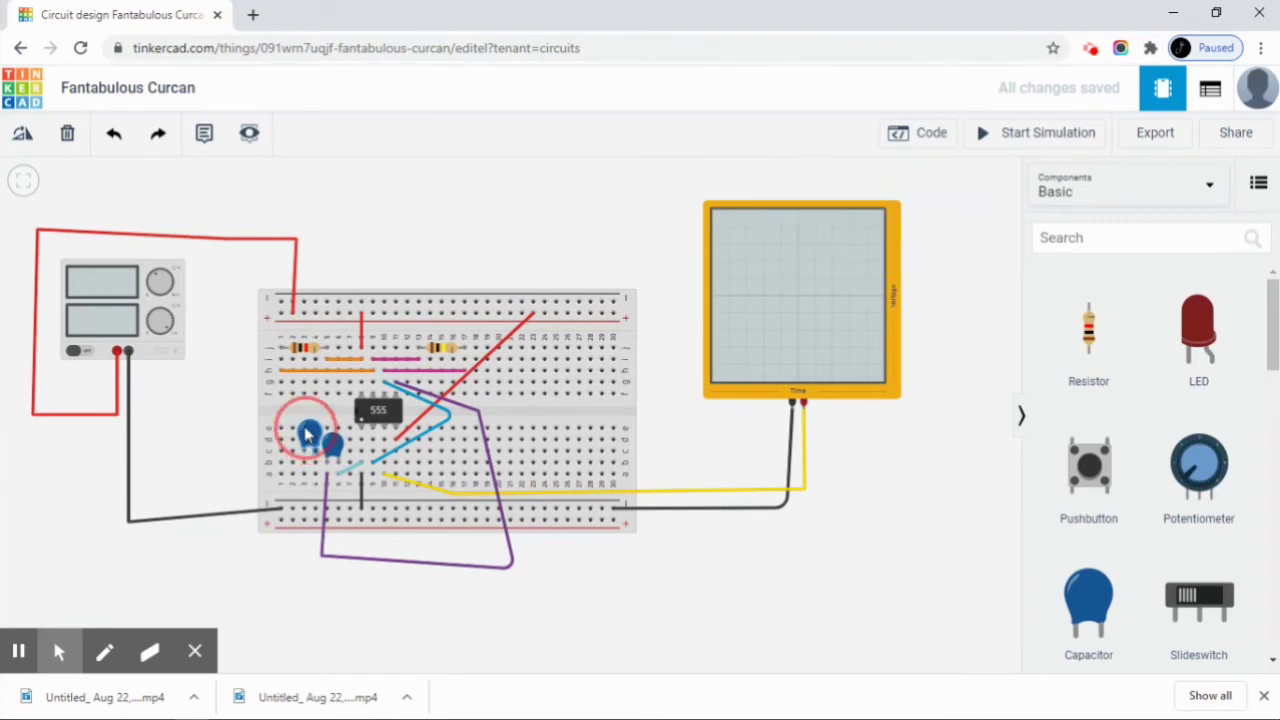
{"action": "left_click_drag", "start_coordinate": [306, 428], "coordinate": [287, 416]}
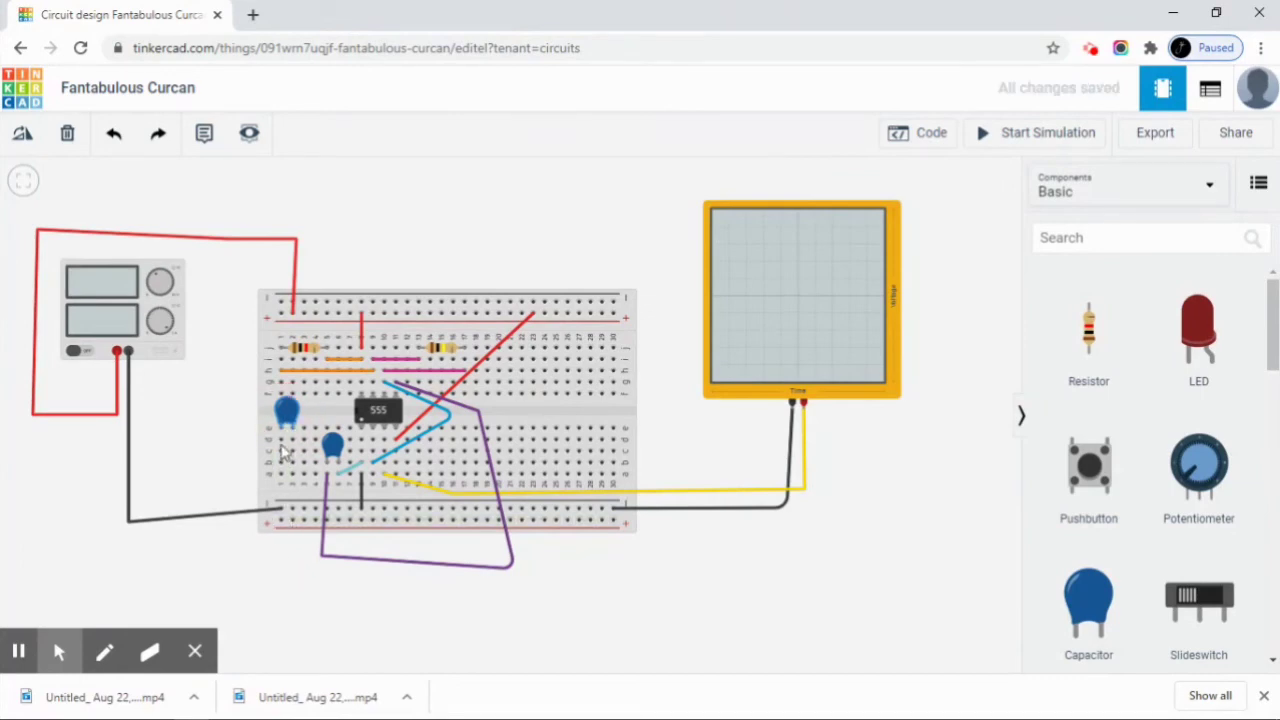
Connect column 1, row d, below the first capacitor, to the lower negative rail with a black wire.
{"action": "left_click_drag", "start_coordinate": [284, 441], "coordinate": [293, 511]}
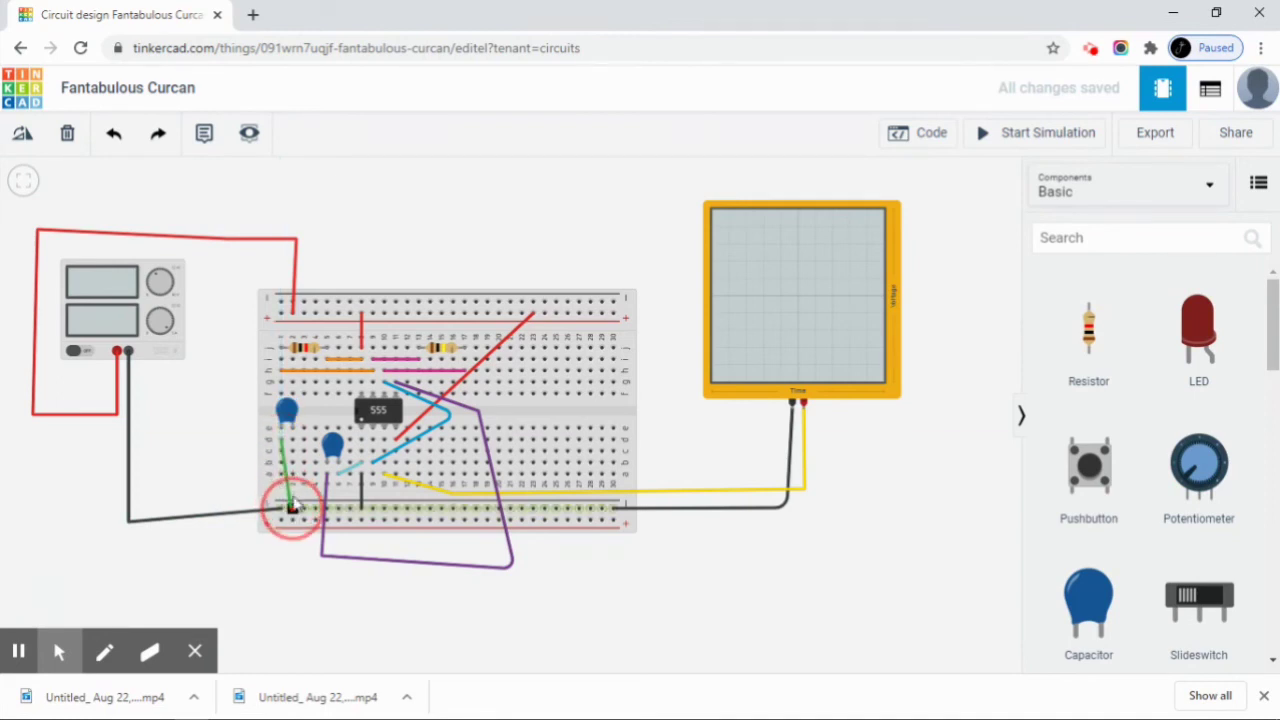
{"action": "left_click", "coordinate": [291, 507]}
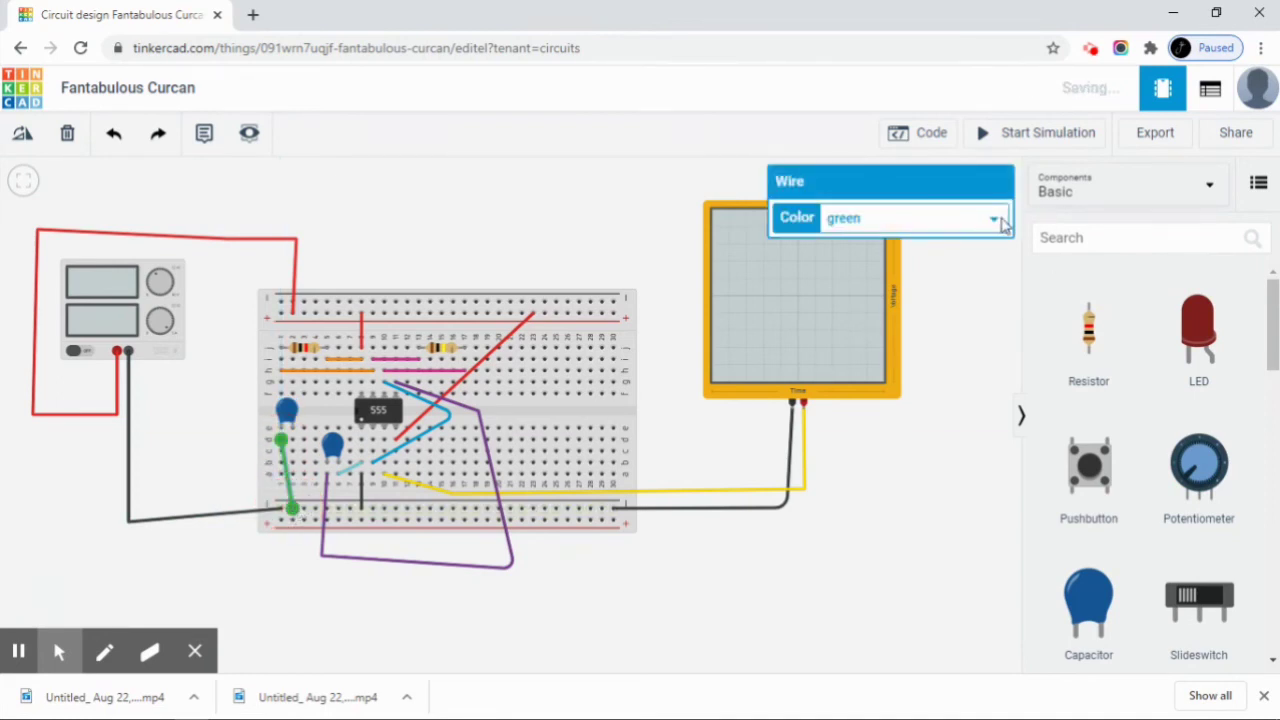
{"action": "left_click", "coordinate": [994, 219]}
{"action": "left_click", "coordinate": [934, 247]}
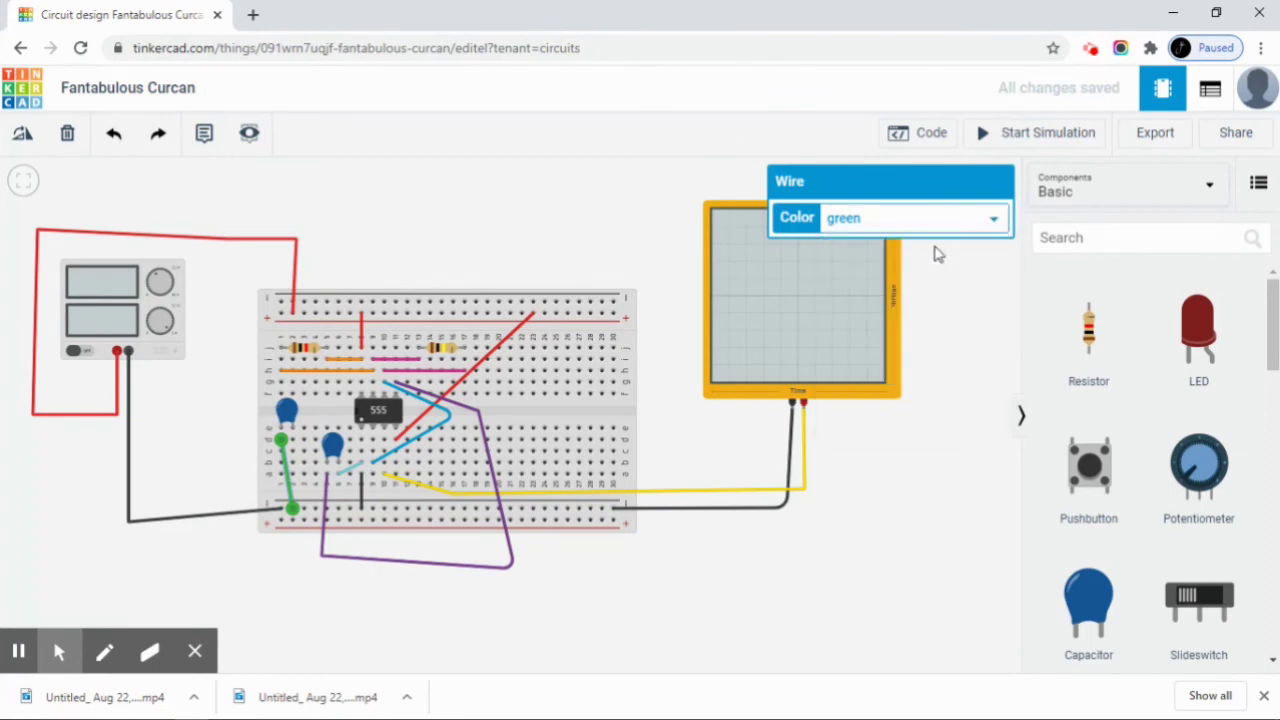
{"action": "left_click", "coordinate": [866, 495]}
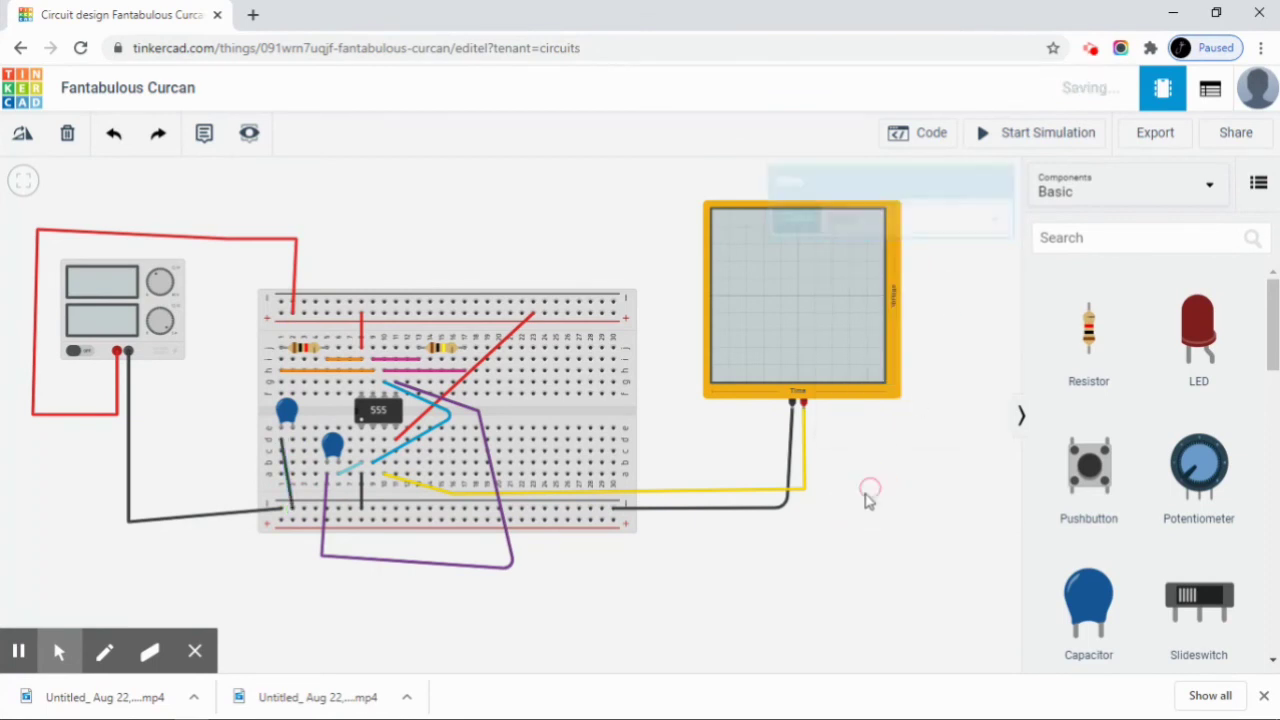
Route a brown wire from column 2, row d, over the second capacitor to column 9, row d, below the 555 timer.
{"action": "left_click", "coordinate": [289, 440]}
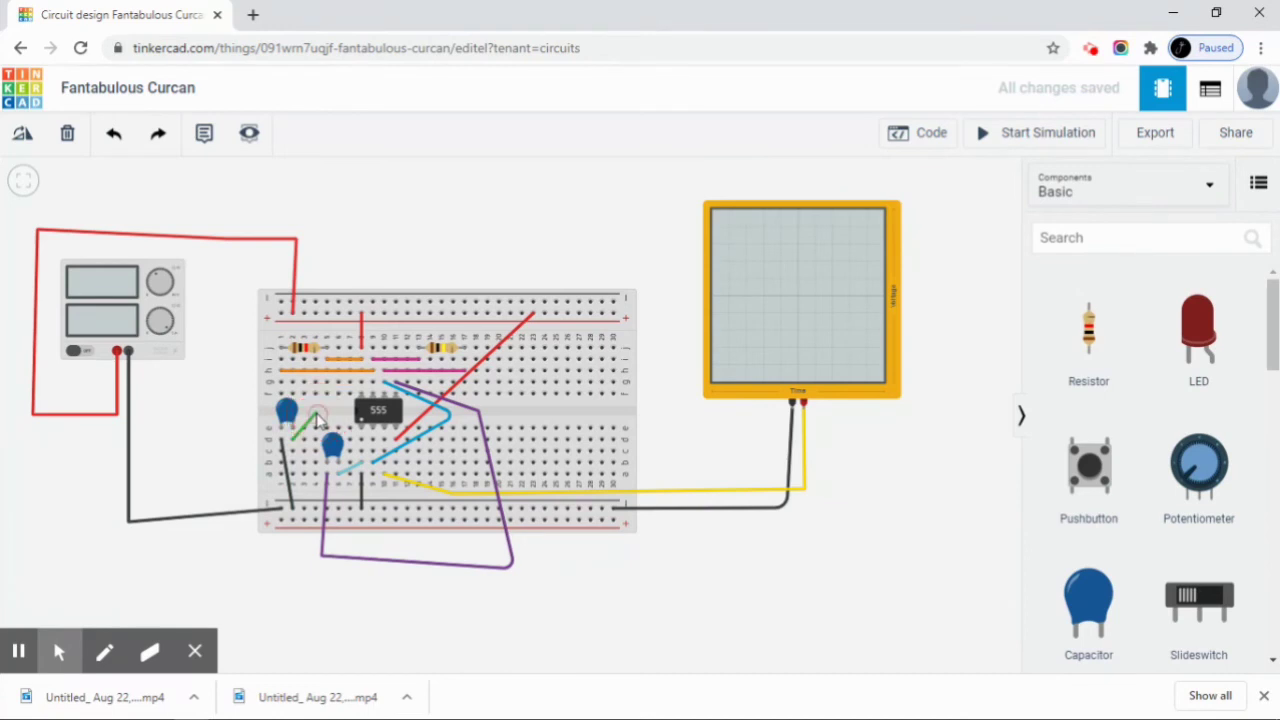
{"action": "left_click", "coordinate": [317, 414]}
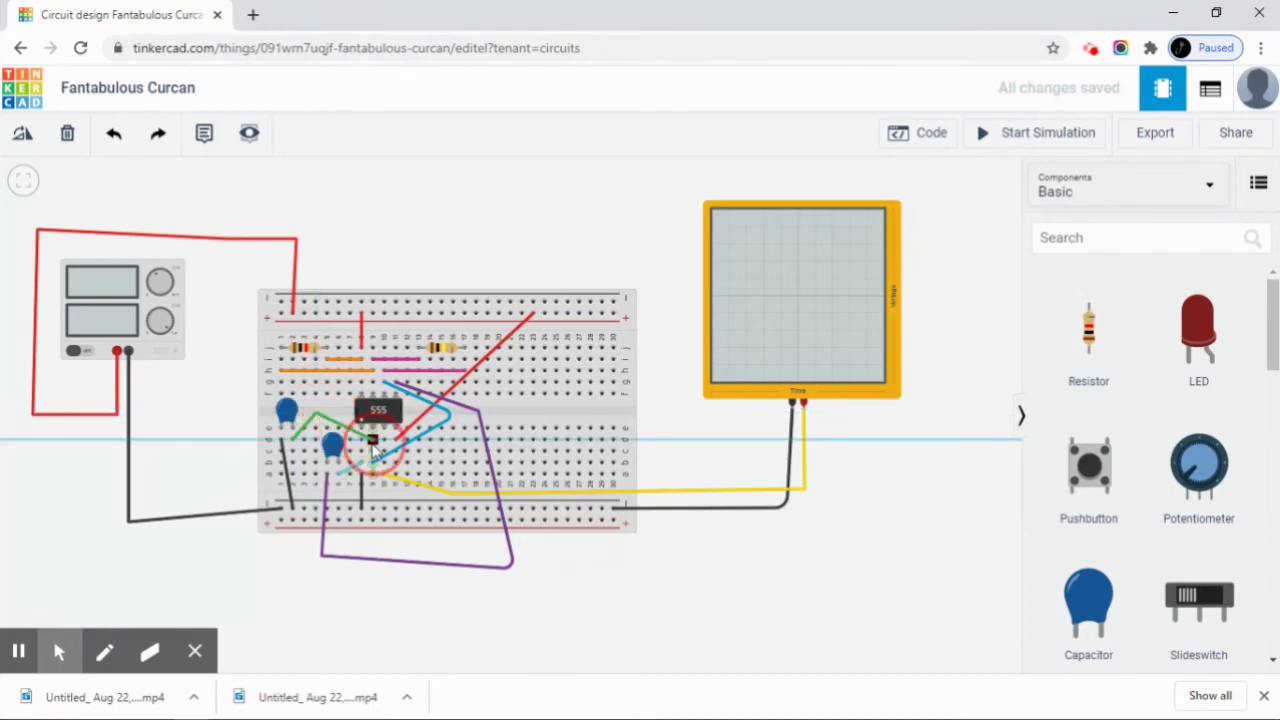
{"action": "left_click", "coordinate": [373, 445]}
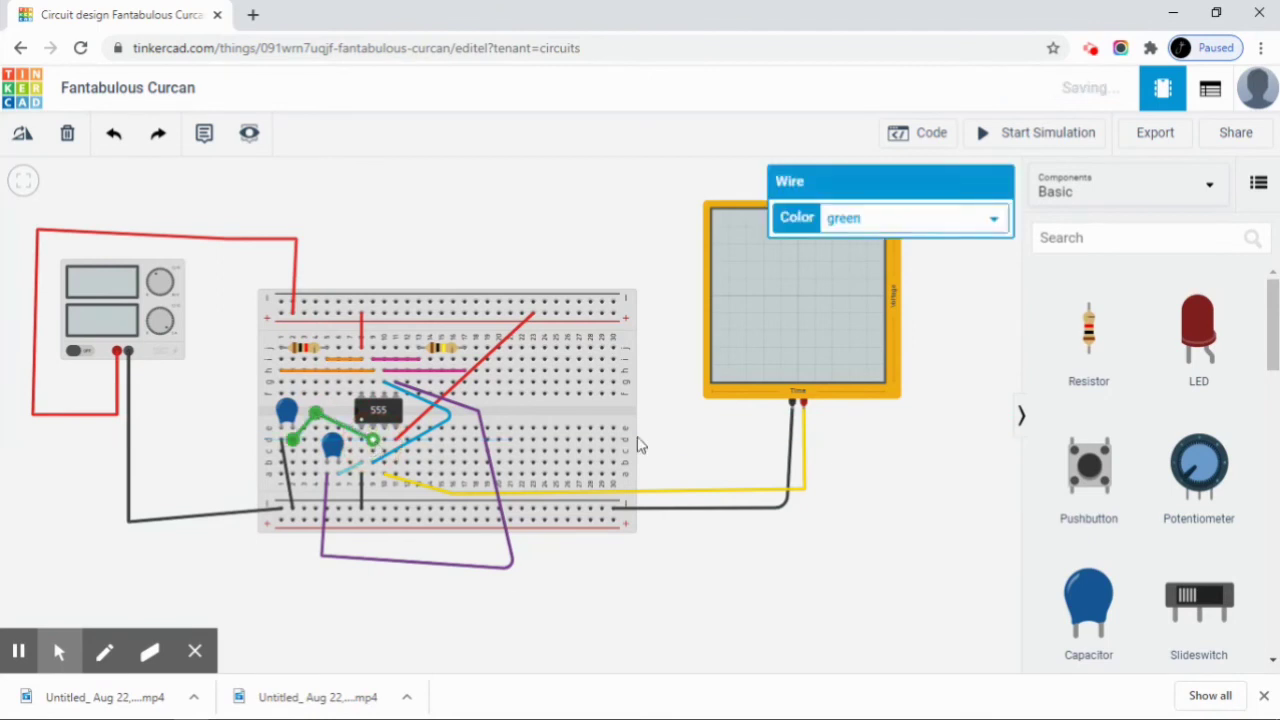
{"action": "left_click", "coordinate": [994, 221]}
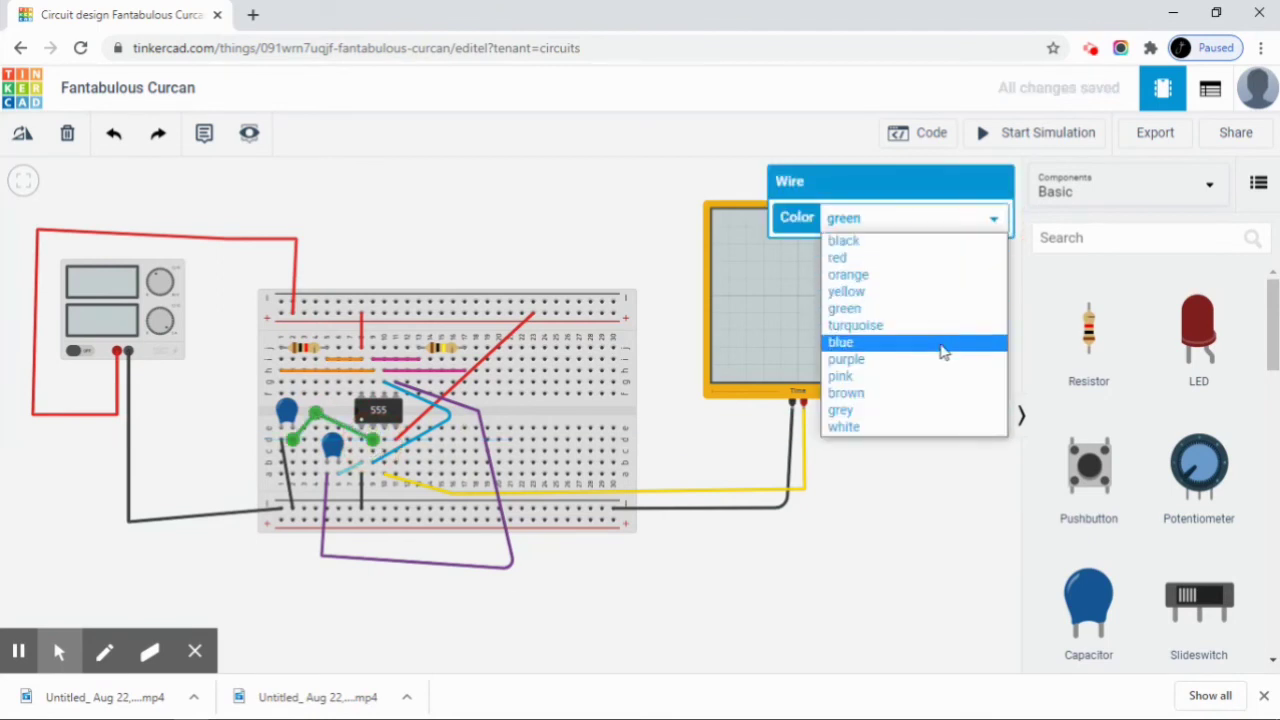
{"action": "left_click", "coordinate": [928, 394]}
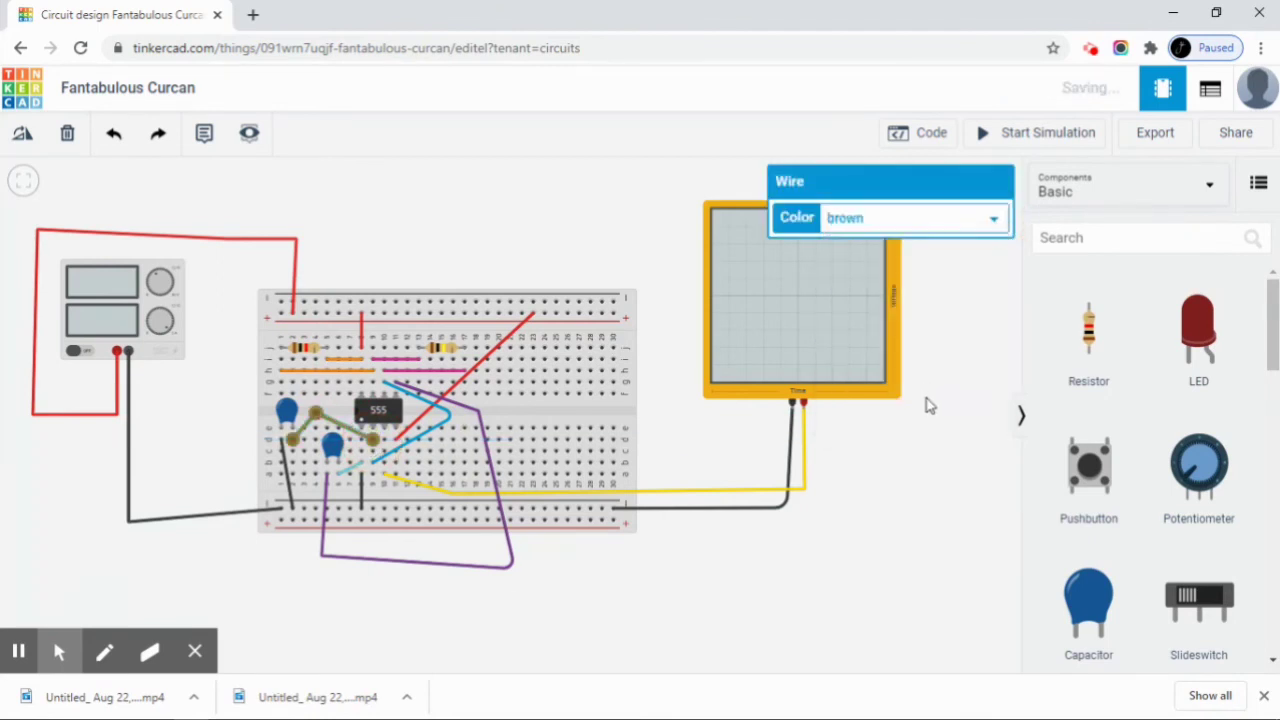
{"action": "left_click", "coordinate": [857, 529]}
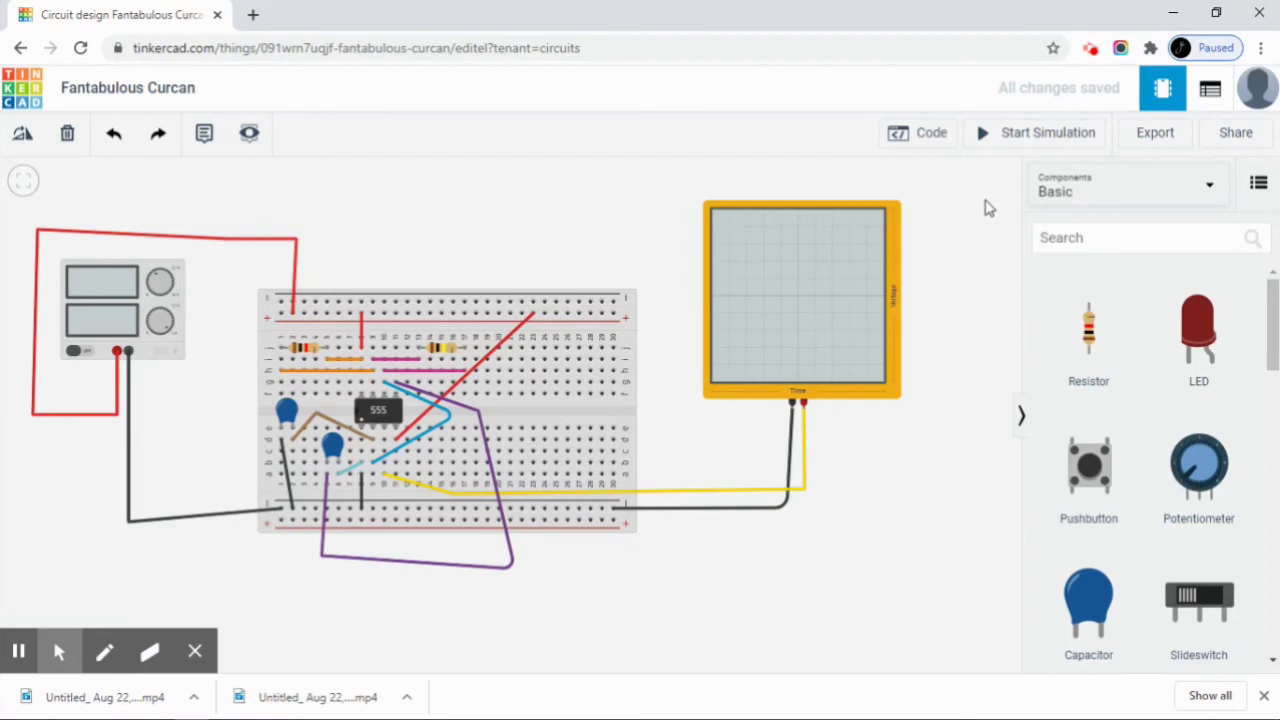
Start the simulation and set the capacitance of the first capacitor, at columns 1 and 2, to 0.02 µF.
{"action": "left_click", "coordinate": [1035, 145]}
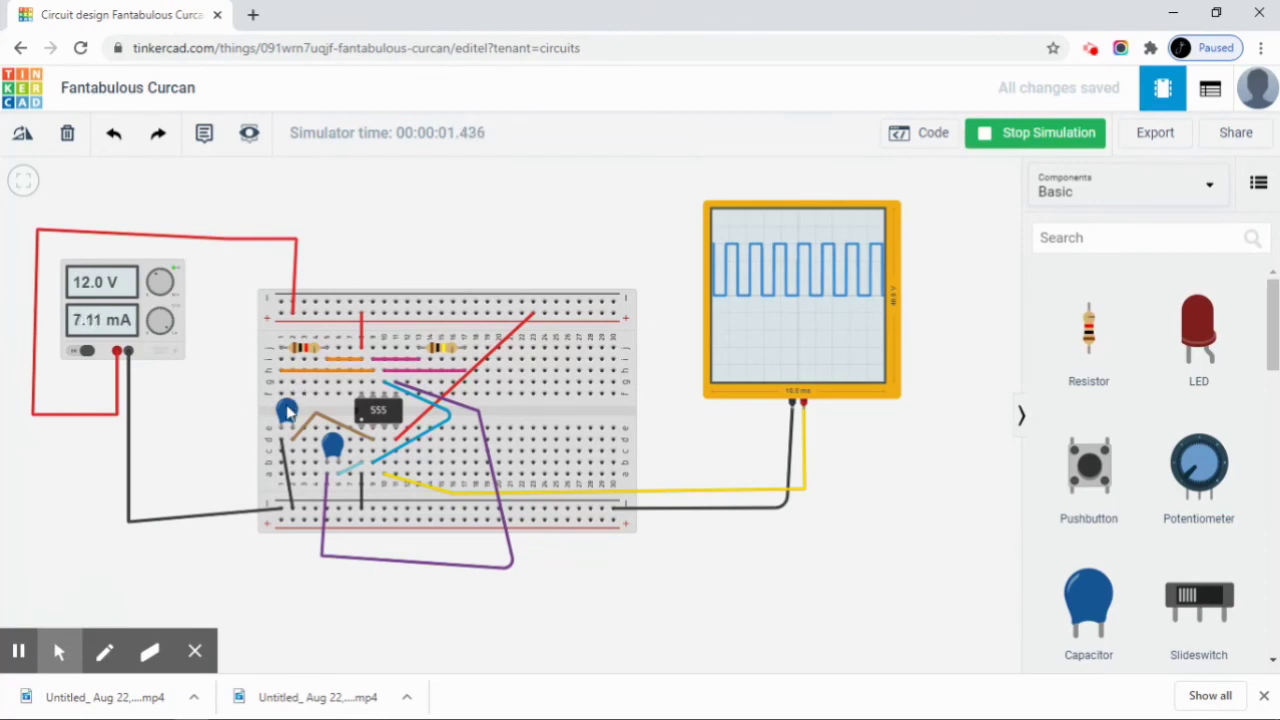
{"action": "left_click", "coordinate": [287, 410]}
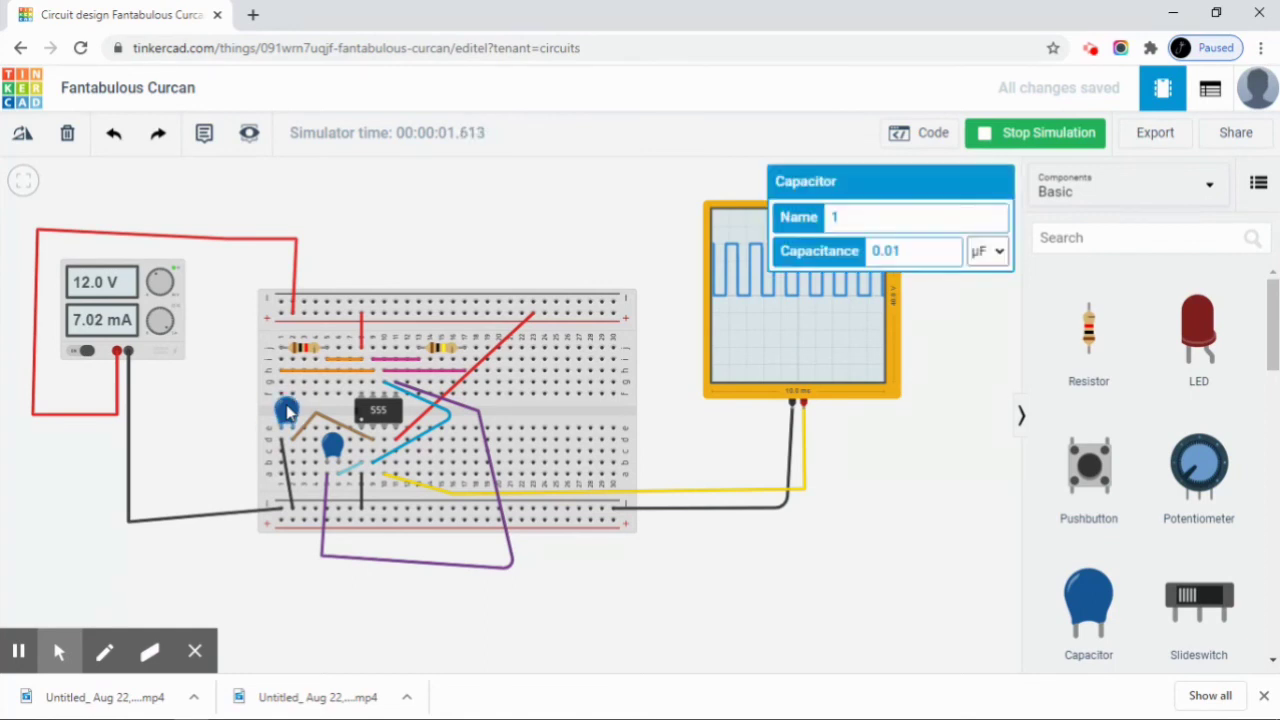
{"action": "left_click", "coordinate": [899, 252]}
{"action": "key", "text": "BackSpace"}
{"action": "left_click", "coordinate": [968, 383]}
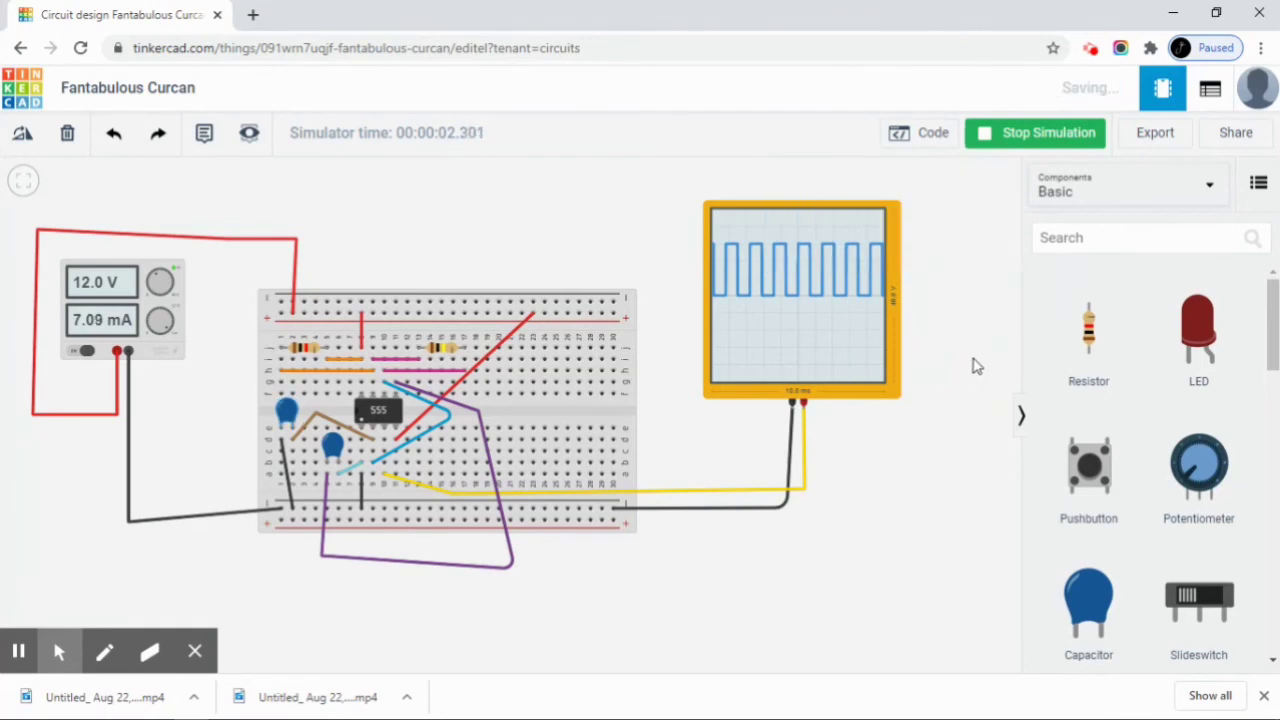
Restart the simulation to examine the oscilloscope waveform with the 0.02 µF capacitor, and stop it.
{"action": "left_click", "coordinate": [1037, 140]}
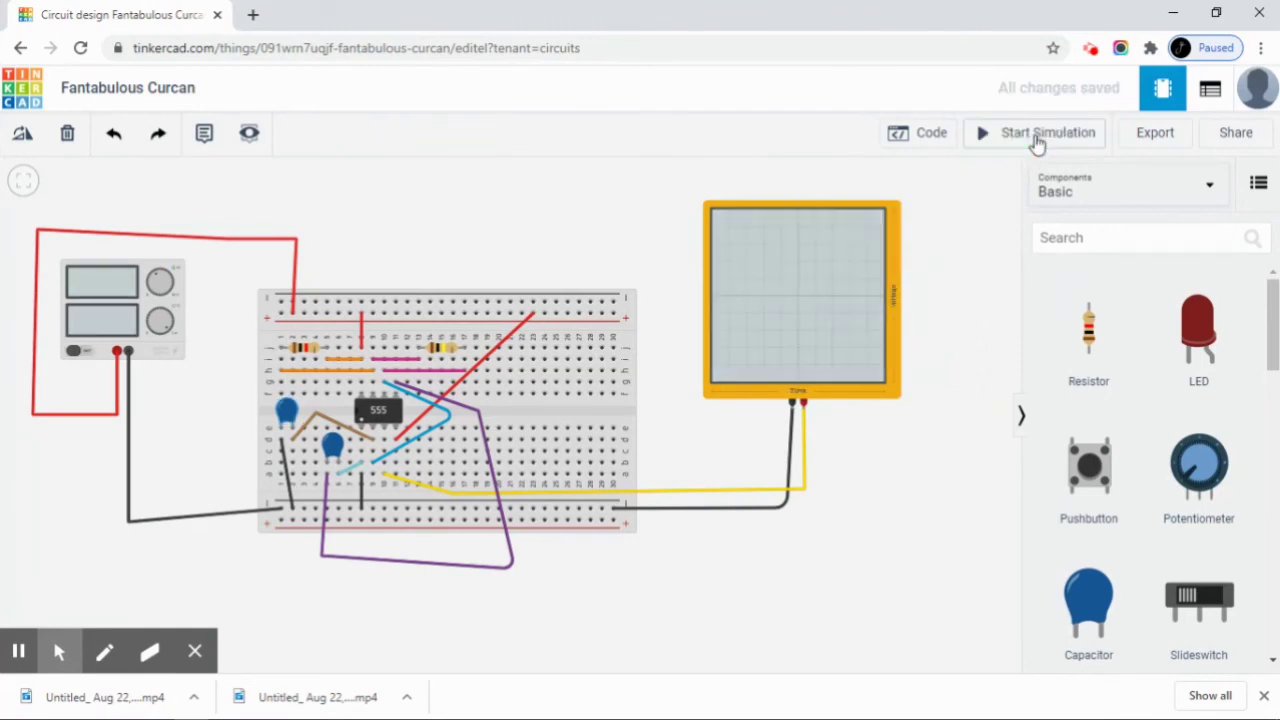
{"action": "left_click", "coordinate": [1037, 140]}
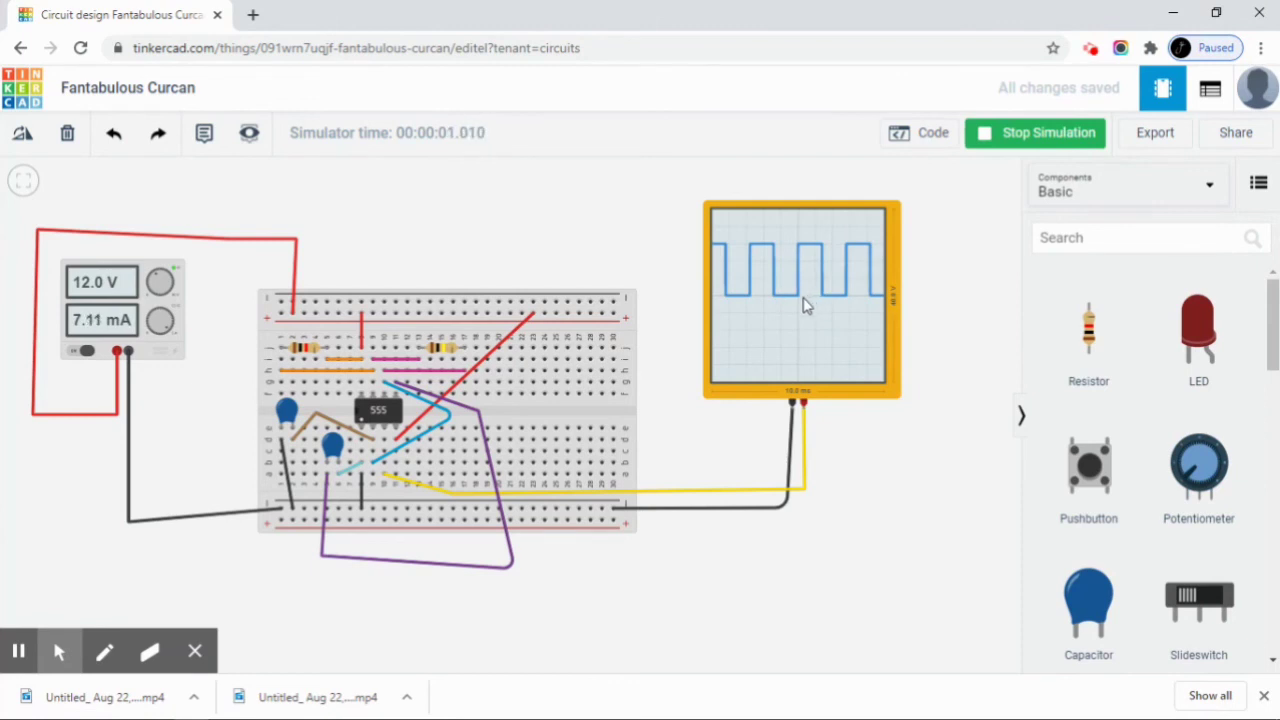
{"action": "left_click", "coordinate": [1020, 148]}
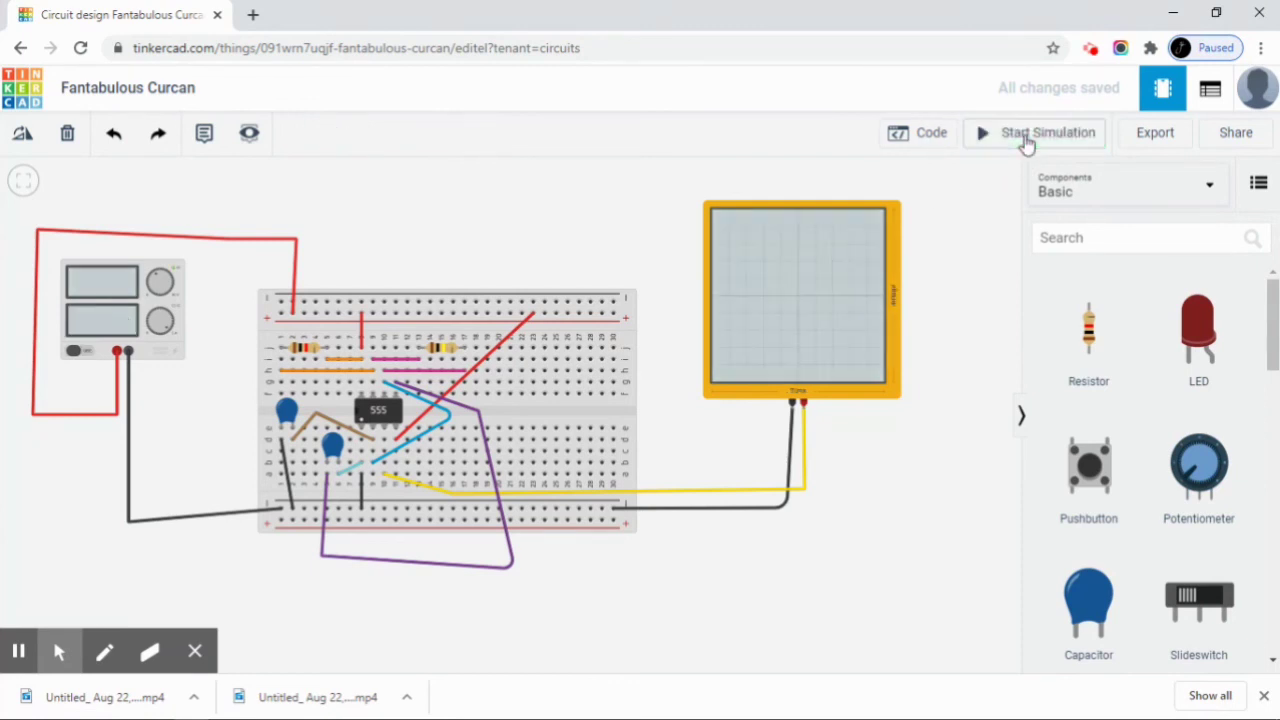
Set the first capacitor's capacitance to 0.03 µF and run the simulation to examine the oscilloscope waveform.
{"action": "left_click", "coordinate": [288, 414]}
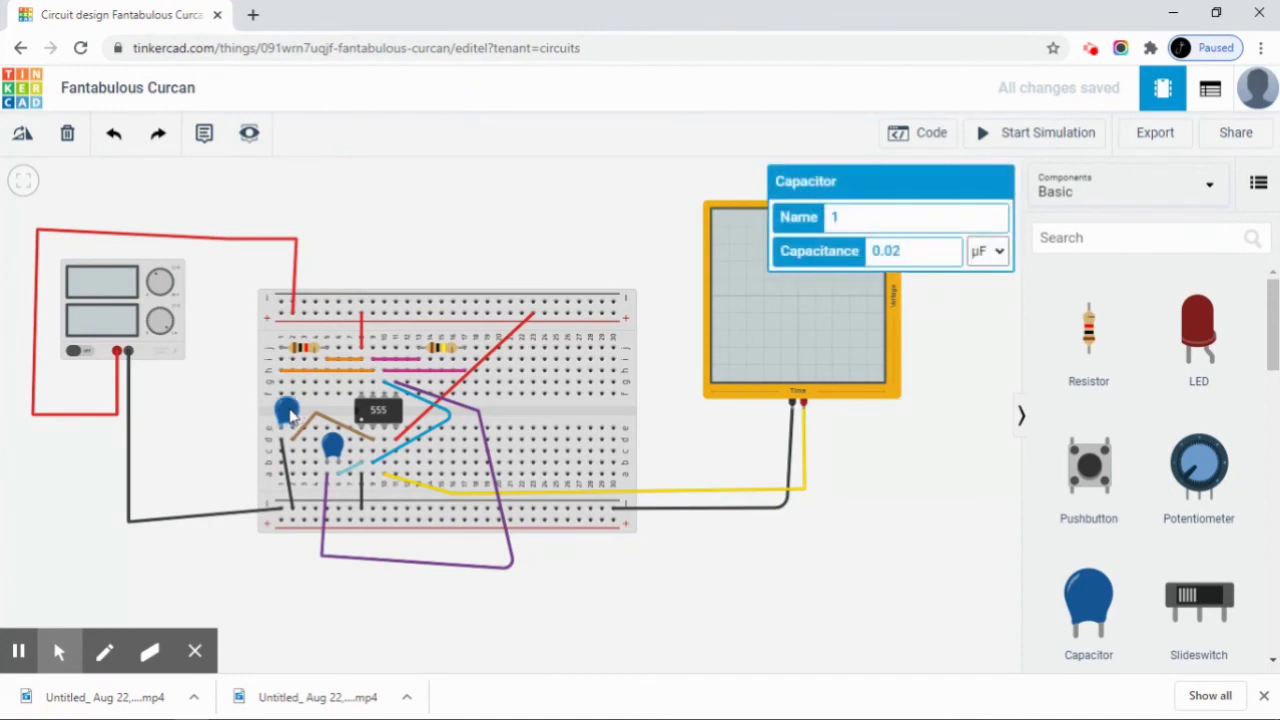
{"action": "left_click", "coordinate": [906, 250]}
{"action": "left_click", "coordinate": [935, 340]}
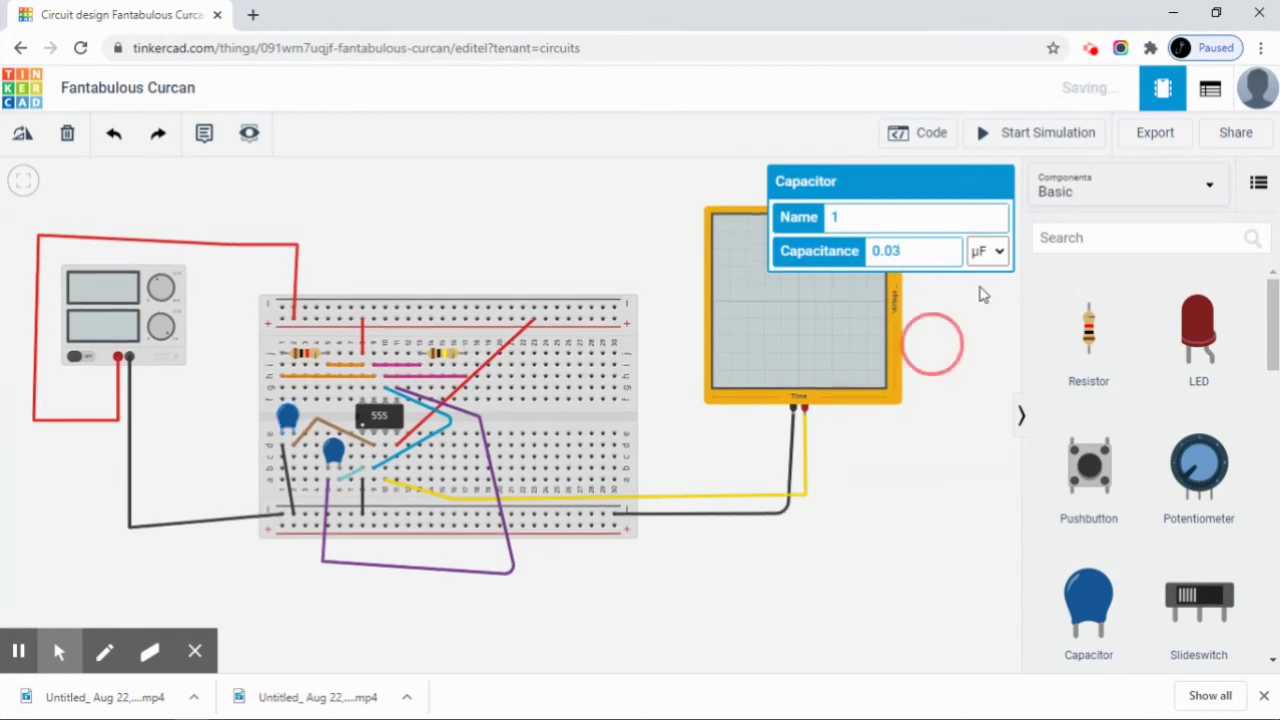
{"action": "left_click", "coordinate": [1025, 134]}
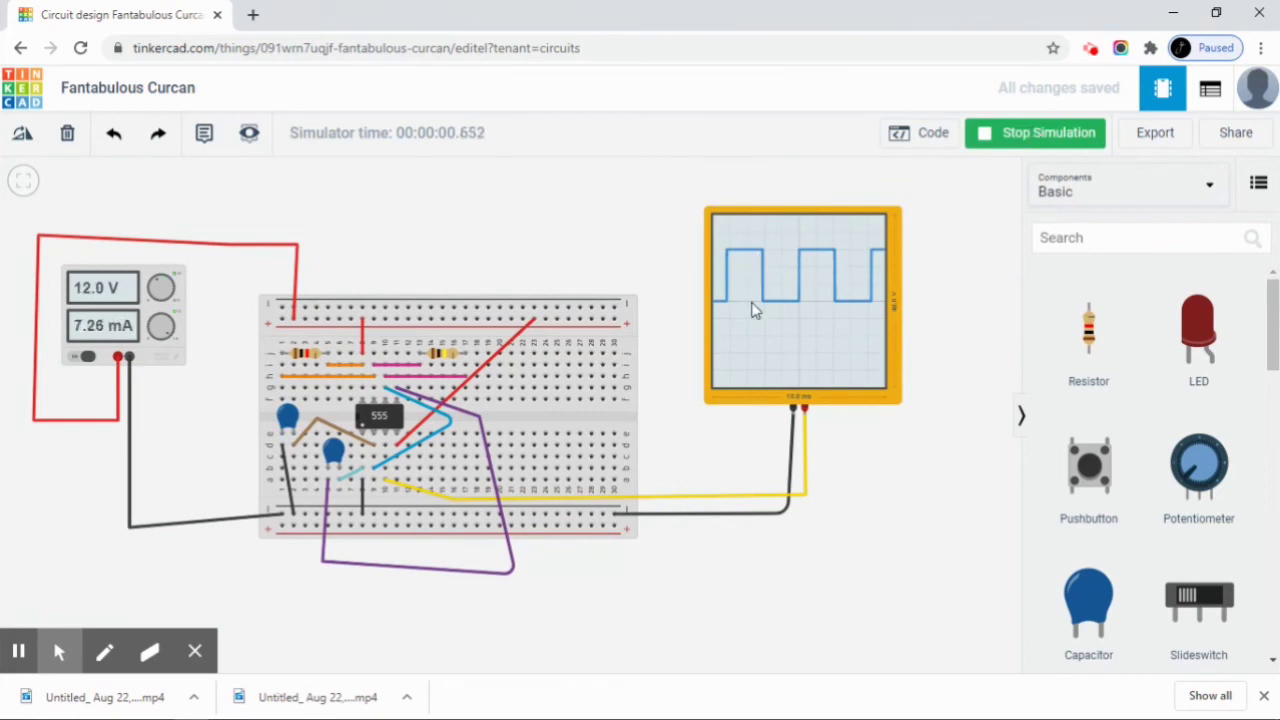
{"action": "left_click", "coordinate": [1020, 146]}
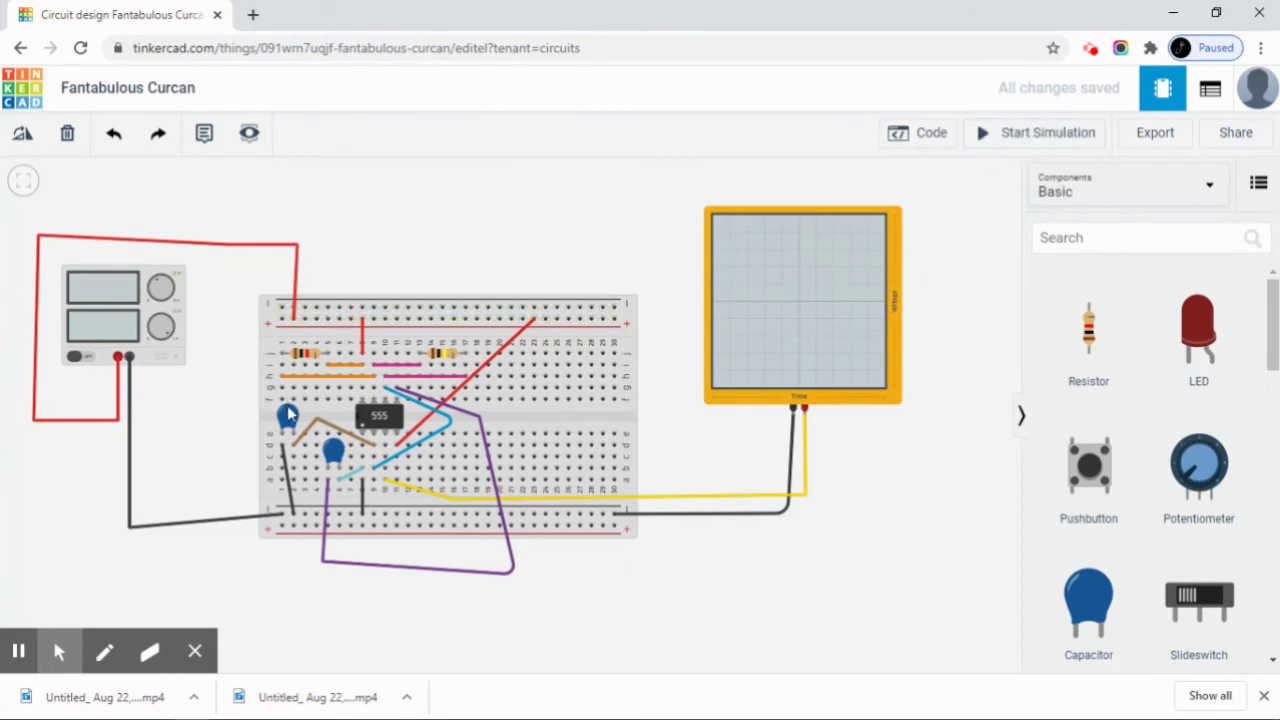
Check the first capacitor's capacitance setting and run the simulation to examine the oscilloscope waveform.
{"action": "left_click", "coordinate": [288, 418]}
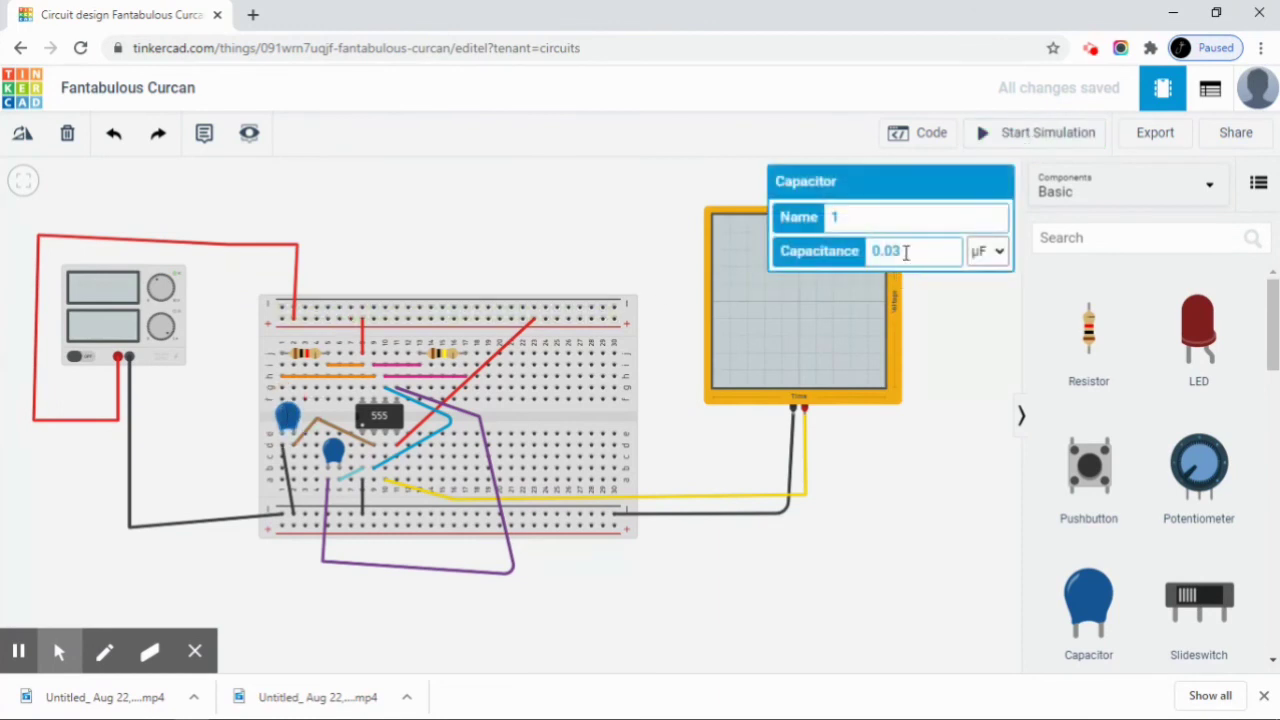
{"action": "left_click", "coordinate": [955, 323]}
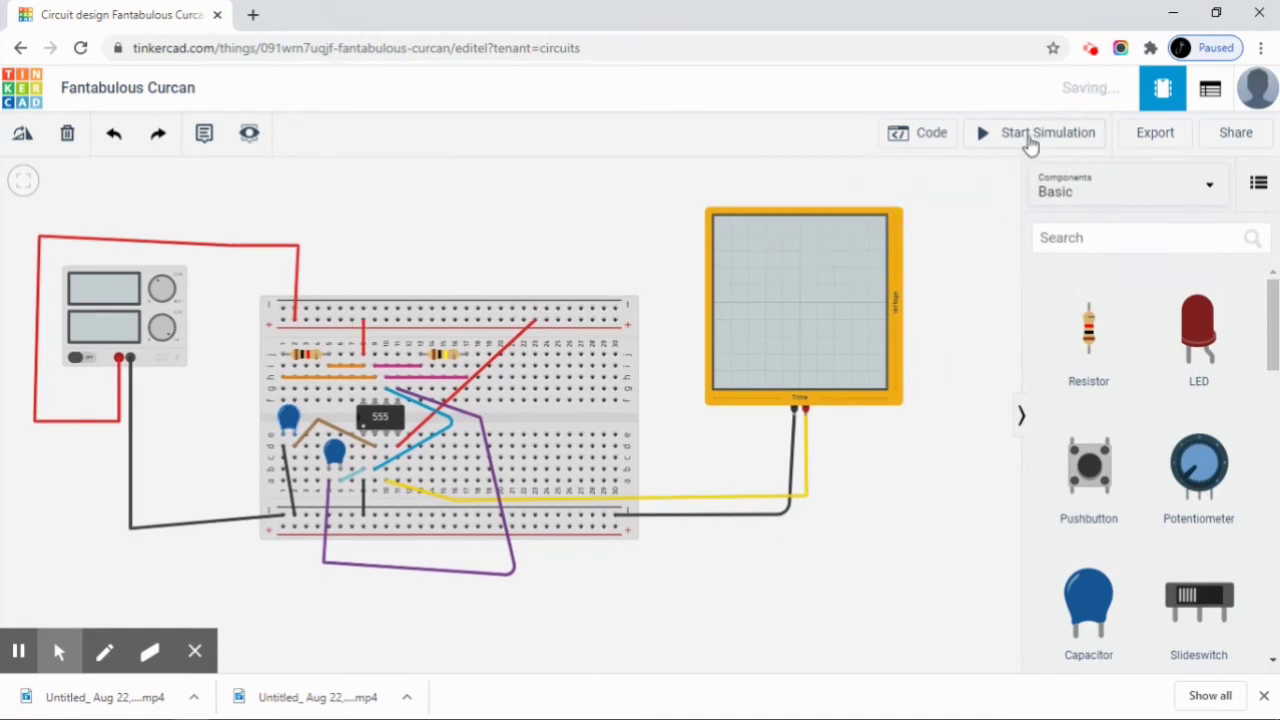
{"action": "left_click", "coordinate": [1023, 142]}
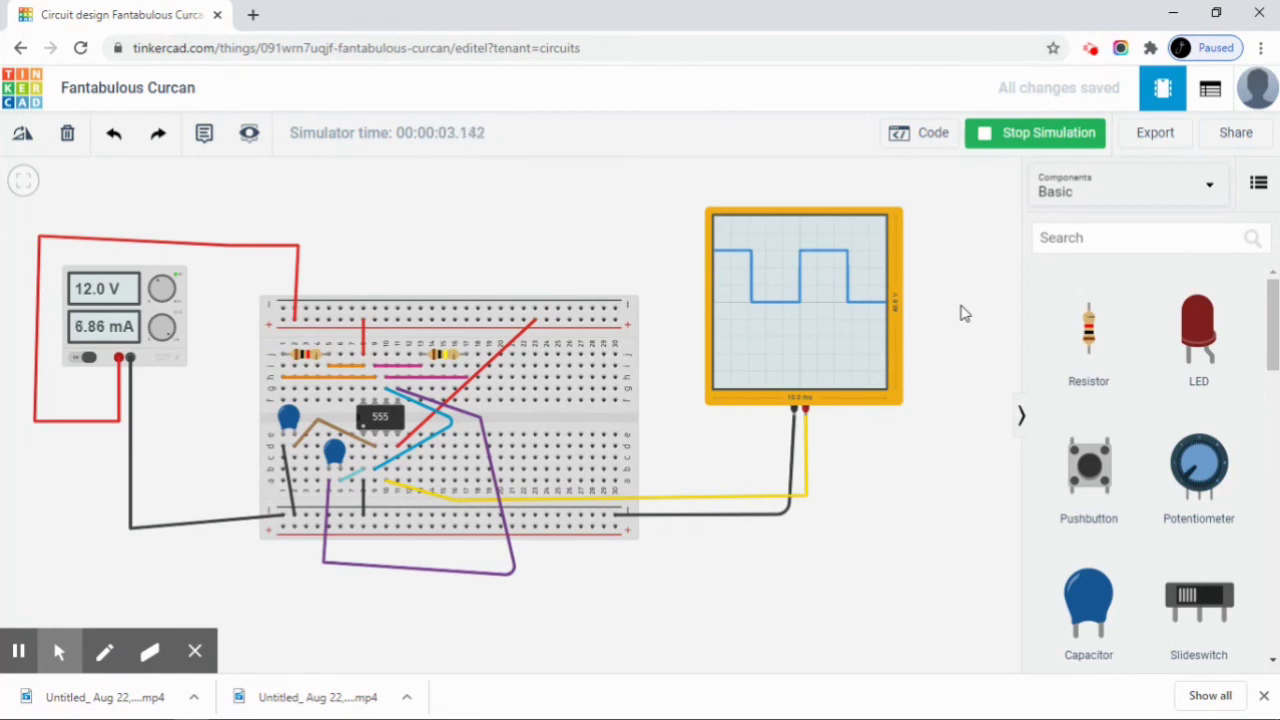
Set the oscilloscope's time per division to 10 ms to compare the waveform display, and return it to 1 ms.
{"action": "left_click", "coordinate": [853, 347]}
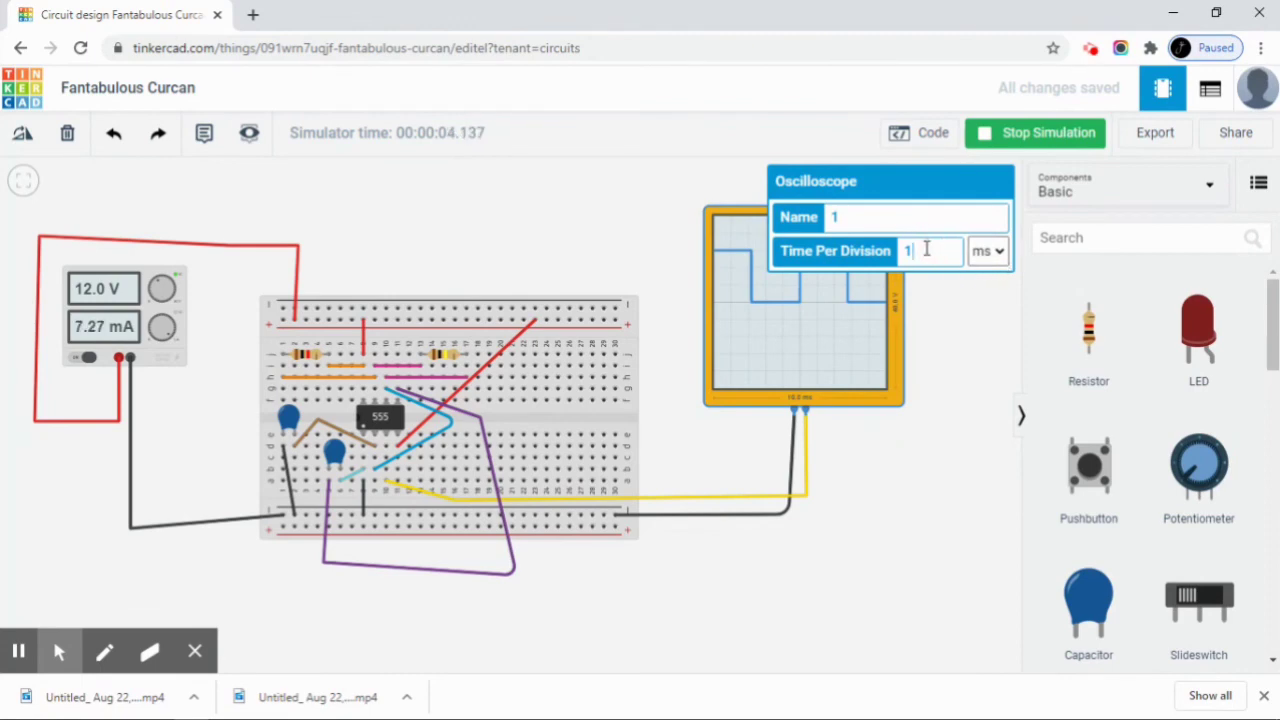
{"action": "left_click", "coordinate": [927, 250]}
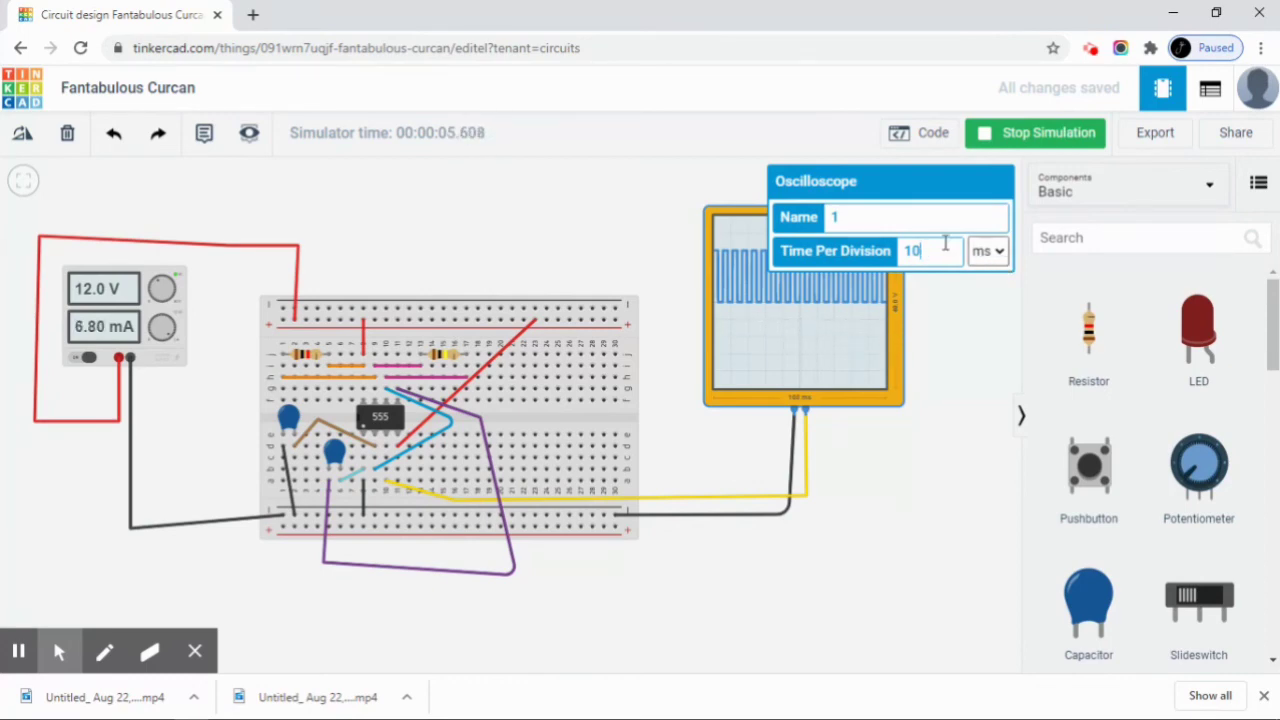
{"action": "key", "text": "BackSpace"}
{"action": "key", "text": "BackSpace"}
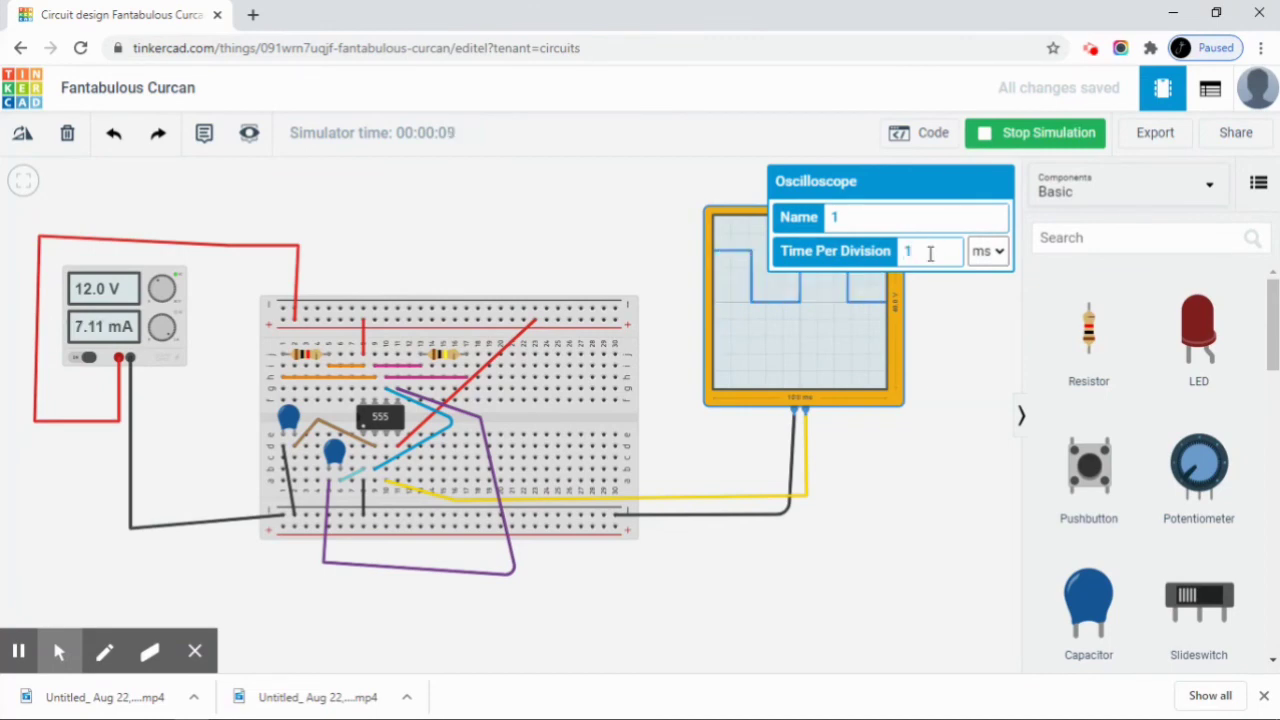
{"action": "left_click", "coordinate": [938, 368]}
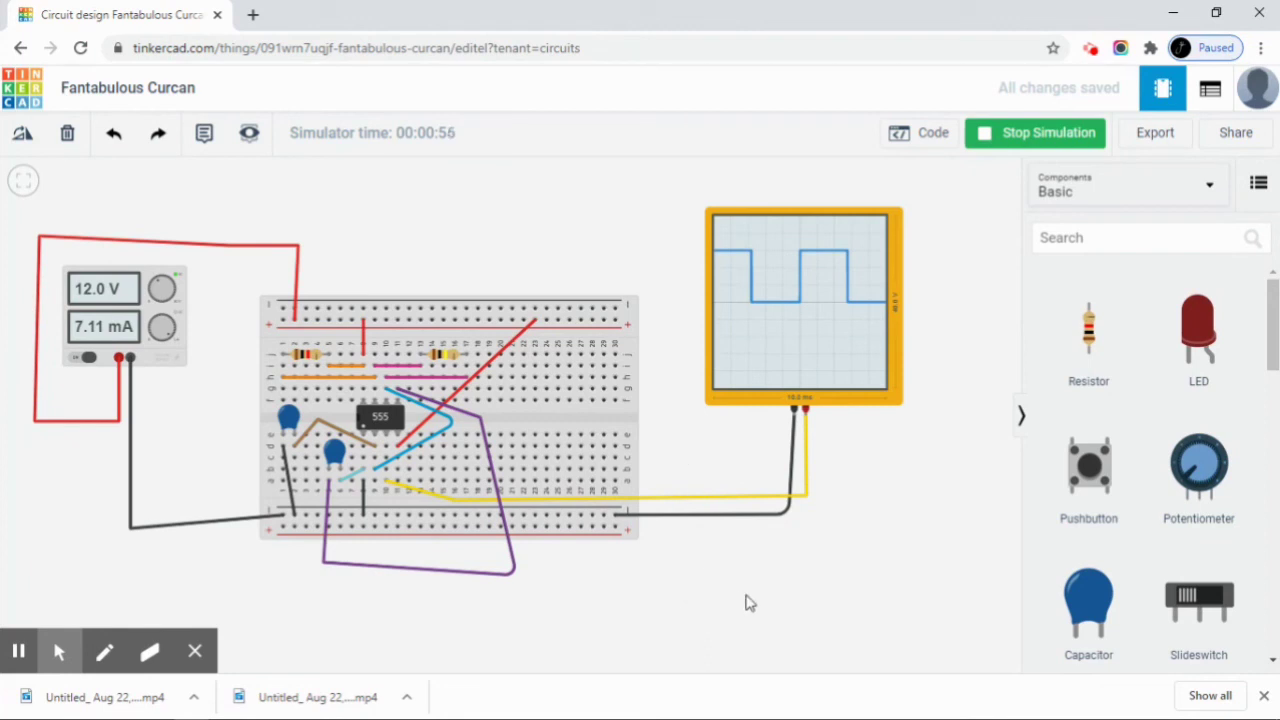
{"action": "mouse_move", "coordinate": [14, 651]}
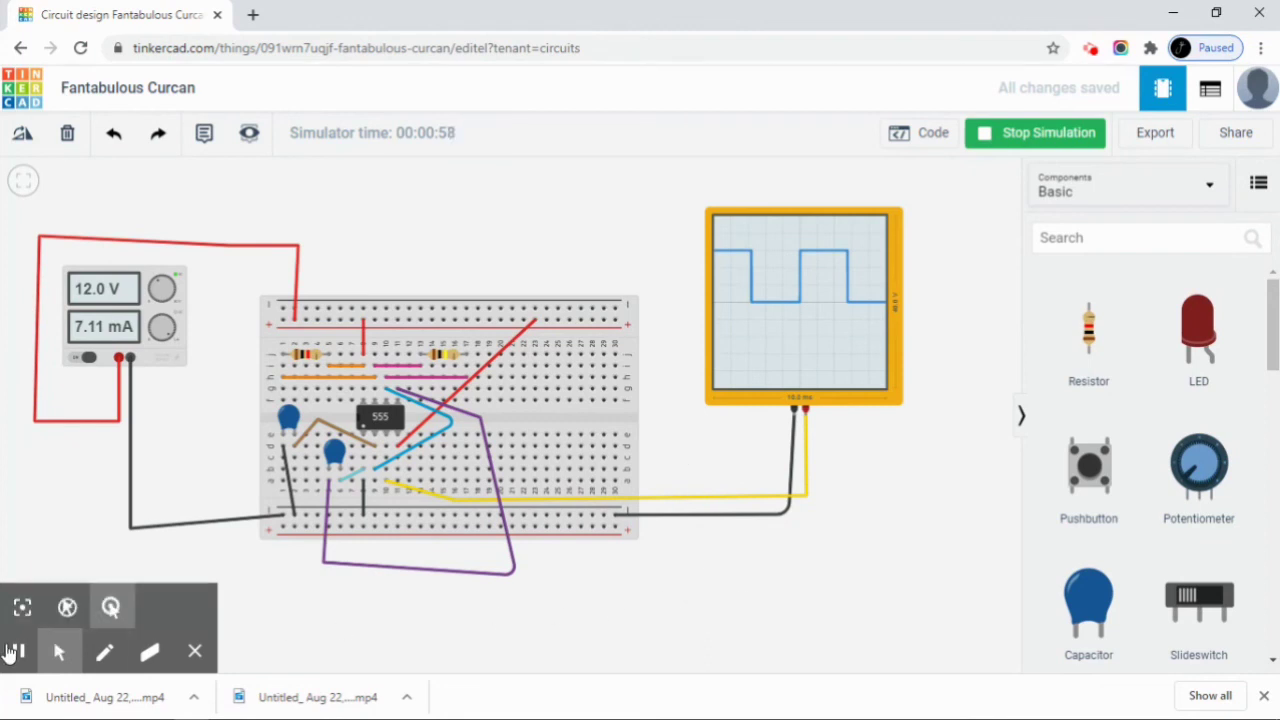